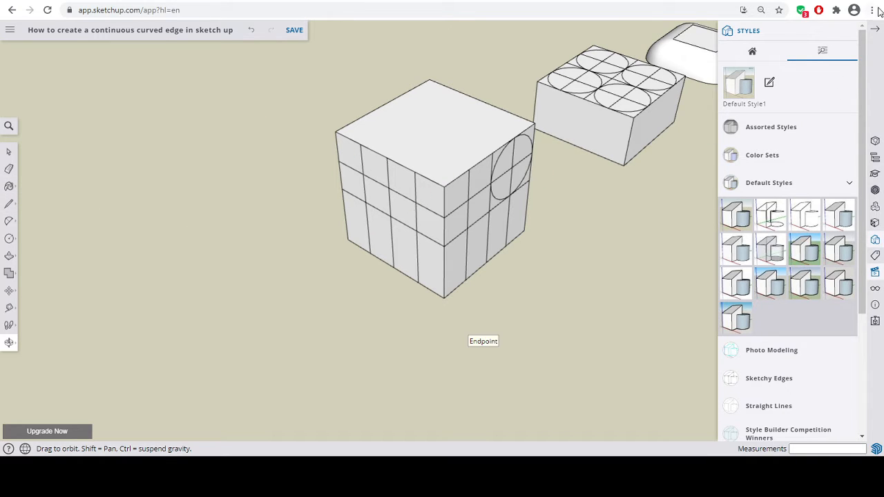
# Close the styles browser and draw a circle of 125 mm radius at the upper outer grid intersection of the cube face without one
pyautogui.click(878, 33)
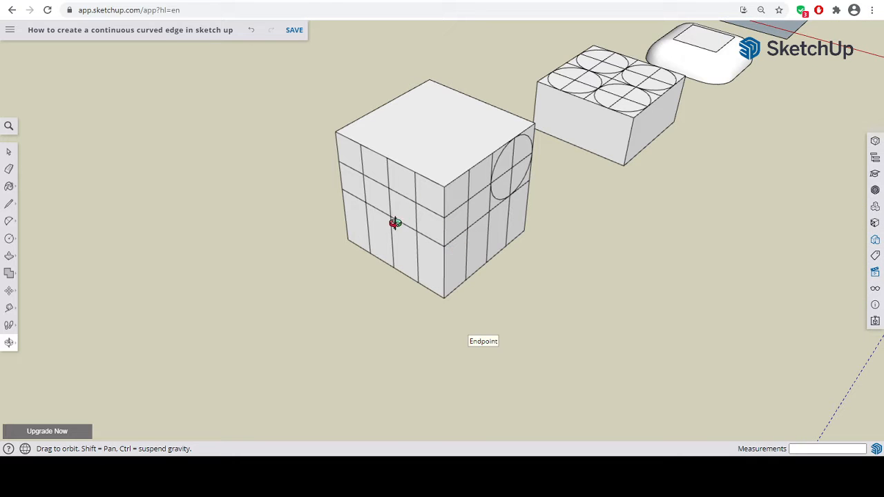
pyautogui.click(20, 242)
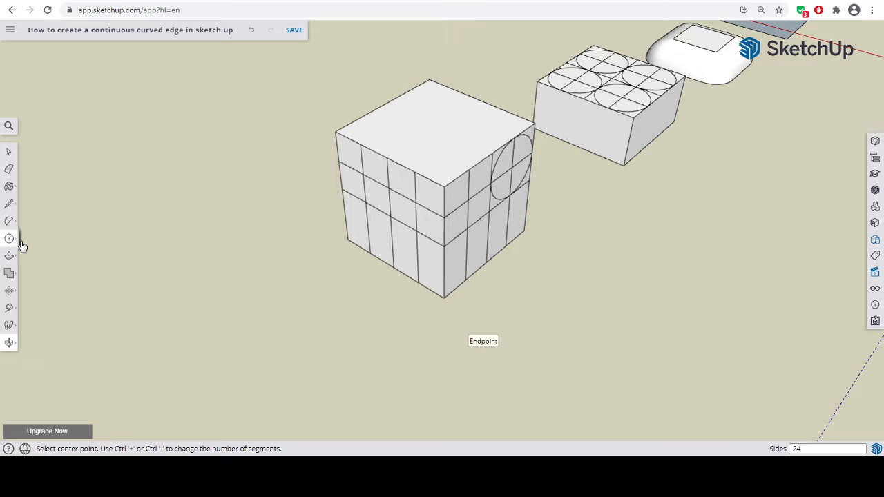
pyautogui.click(364, 174)
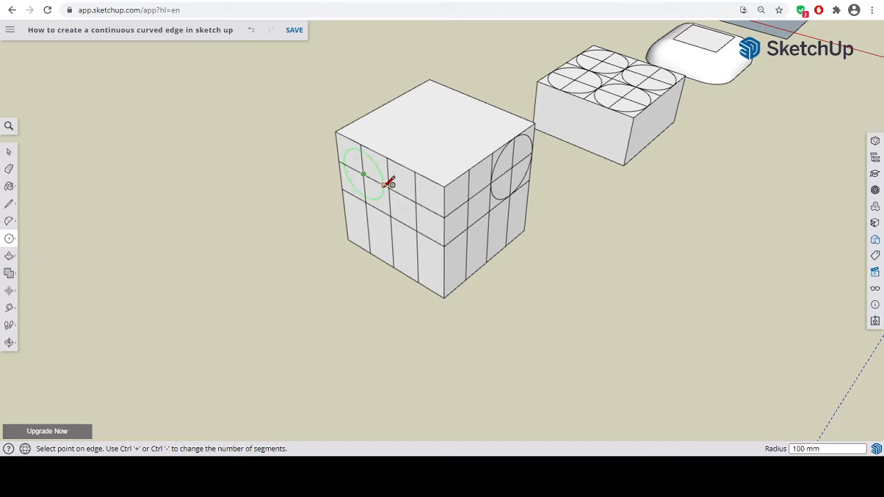
pyautogui.click(391, 184)
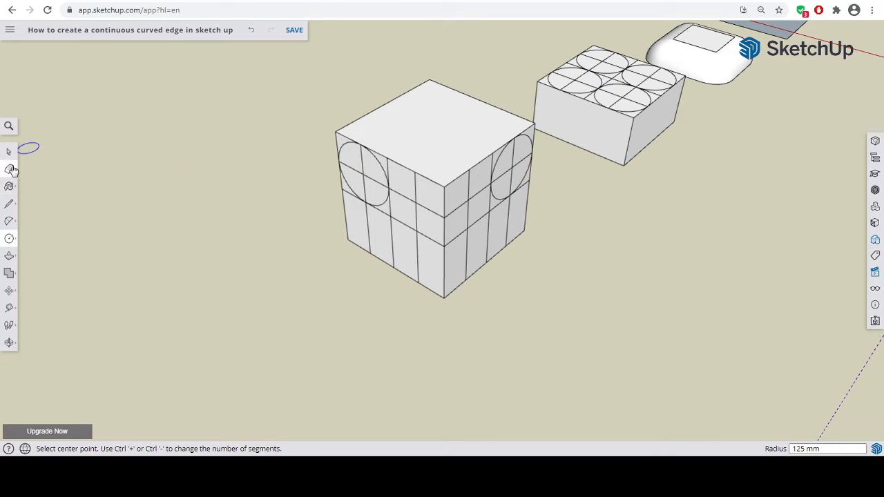
# Erase the surplus circle segments and grid lines around the cube's two corner arcs, plus the upper vertical grid lines on an adjacent plain face
pyautogui.click(10, 169)
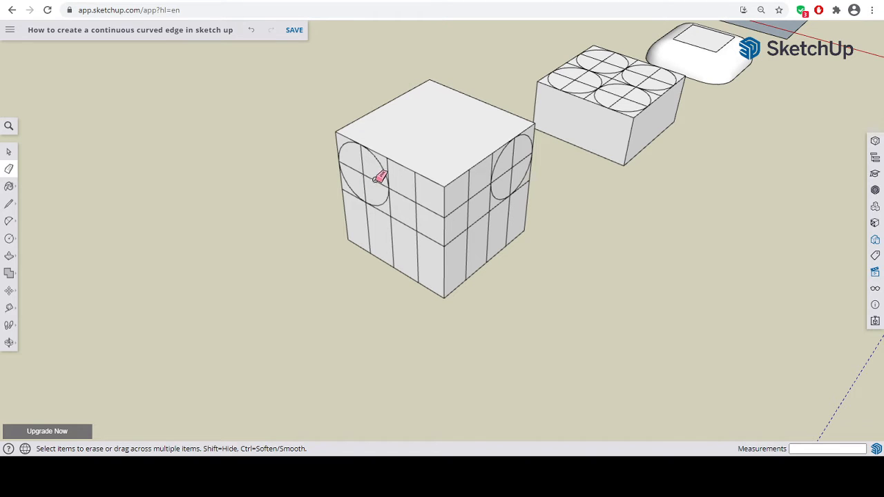
pyautogui.moveTo(366, 189)
pyautogui.mouseDown()
pyautogui.moveTo(377, 171)
pyautogui.moveTo(476, 188)
pyautogui.moveTo(521, 152)
pyautogui.moveTo(529, 164)
pyautogui.moveTo(521, 178)
pyautogui.moveTo(505, 173)
pyautogui.moveTo(520, 178)
pyautogui.mouseUp()
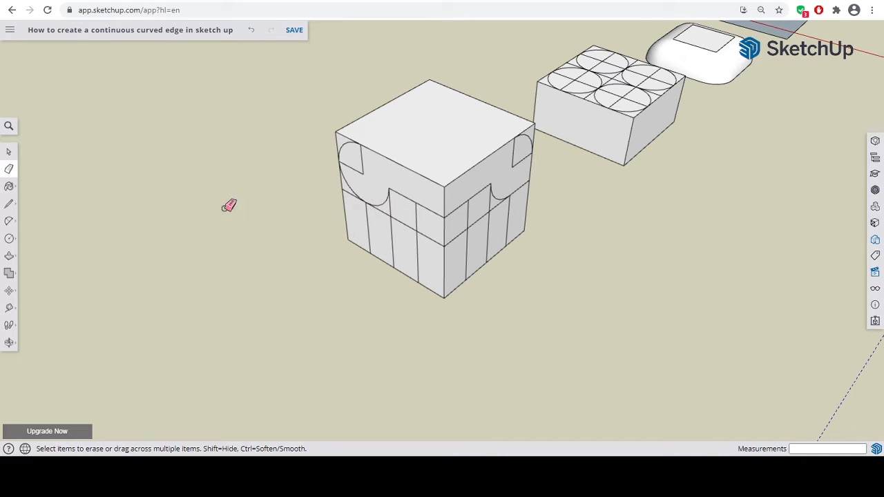
pyautogui.press('o')
pyautogui.moveTo(324, 217); pyautogui.dragTo(261, 174)
pyautogui.click(9, 169)
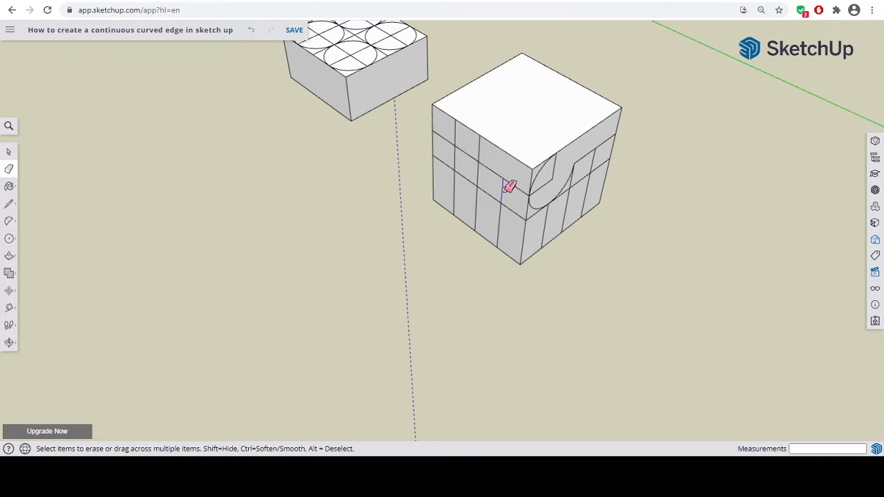
pyautogui.moveTo(509, 187)
pyautogui.mouseDown()
pyautogui.moveTo(491, 144)
pyautogui.moveTo(461, 128)
pyautogui.moveTo(458, 152)
pyautogui.moveTo(479, 168)
pyautogui.mouseUp()
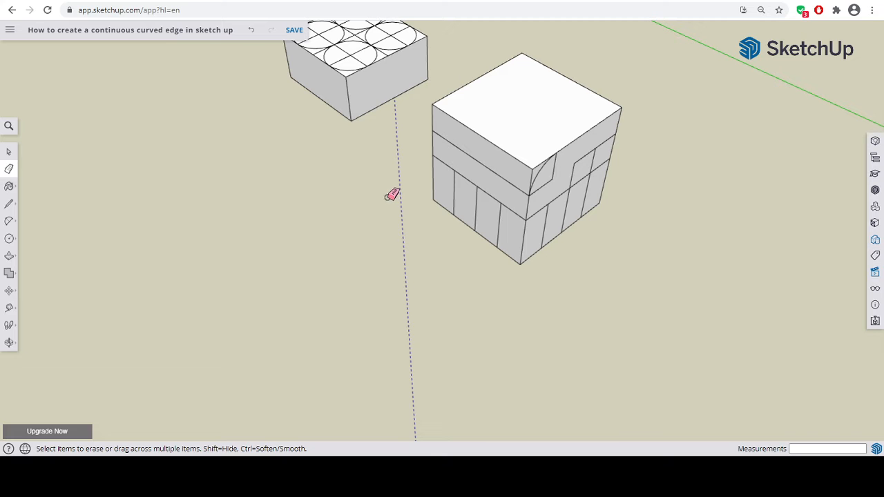
# Erase the three upper-row vertical grid lines on the cube's remaining plain face
pyautogui.press('o')
pyautogui.moveTo(375, 199)
pyautogui.mouseDown()
pyautogui.moveTo(487, 241)
pyautogui.moveTo(338, 189)
pyautogui.moveTo(553, 201)
pyautogui.moveTo(467, 214)
pyautogui.moveTo(393, 148)
pyautogui.mouseUp()
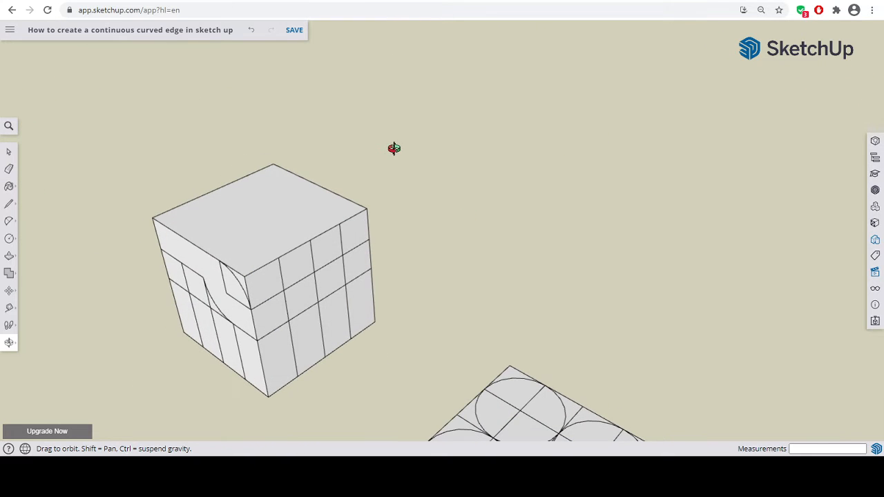
pyautogui.click(9, 169)
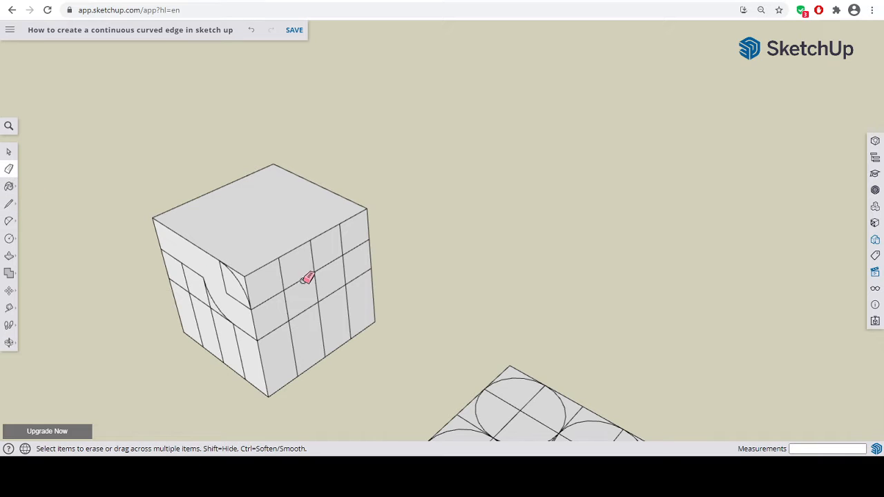
pyautogui.click(282, 276)
pyautogui.click(313, 257)
pyautogui.click(349, 239)
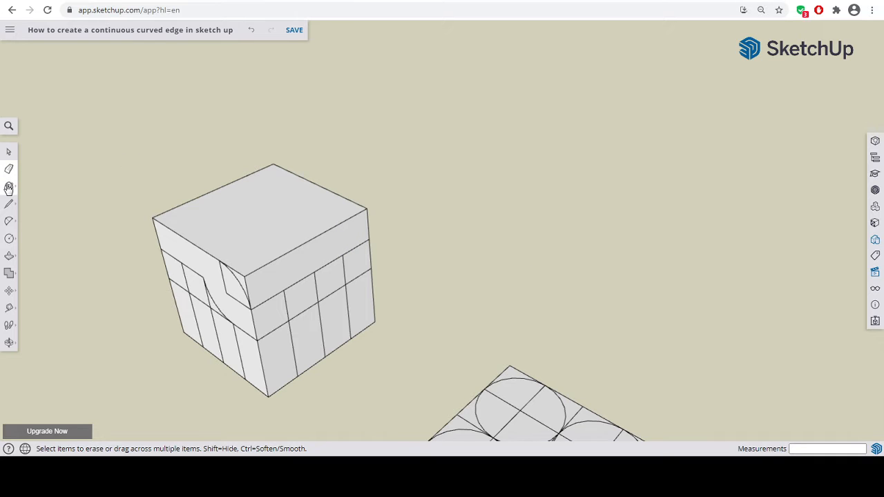
# Round two of the cube's top edges by pushing the waste outside the corner arcs back 500 mm on one side and 375 mm on the other
pyautogui.click(9, 256)
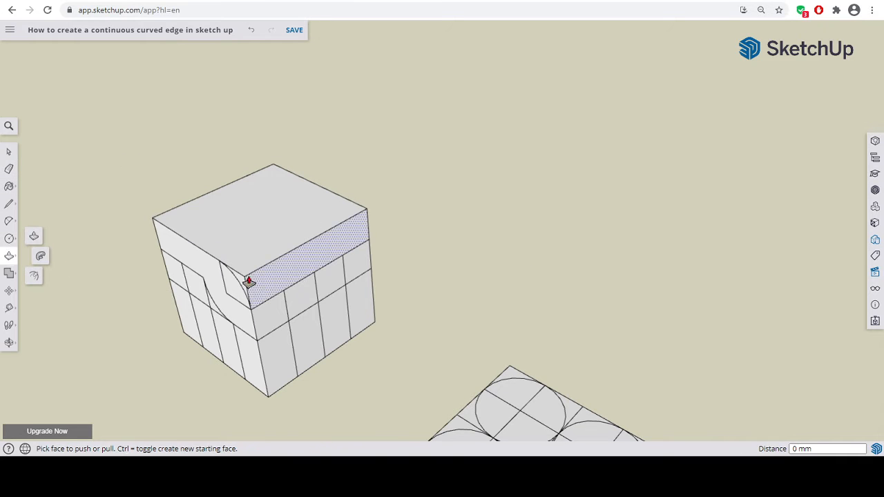
pyautogui.moveTo(241, 282)
pyautogui.mouseDown()
pyautogui.moveTo(380, 245)
pyautogui.moveTo(371, 256)
pyautogui.mouseUp()
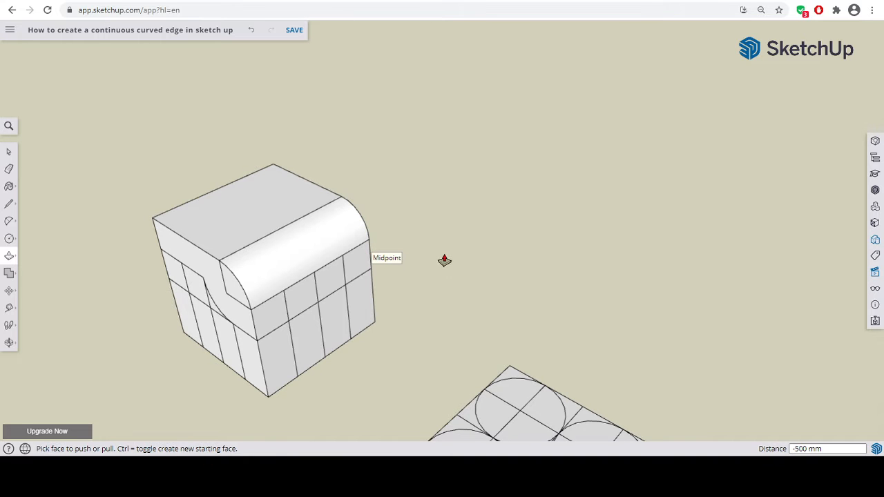
pyautogui.moveTo(430, 267); pyautogui.dragTo(618, 360, button='middle')
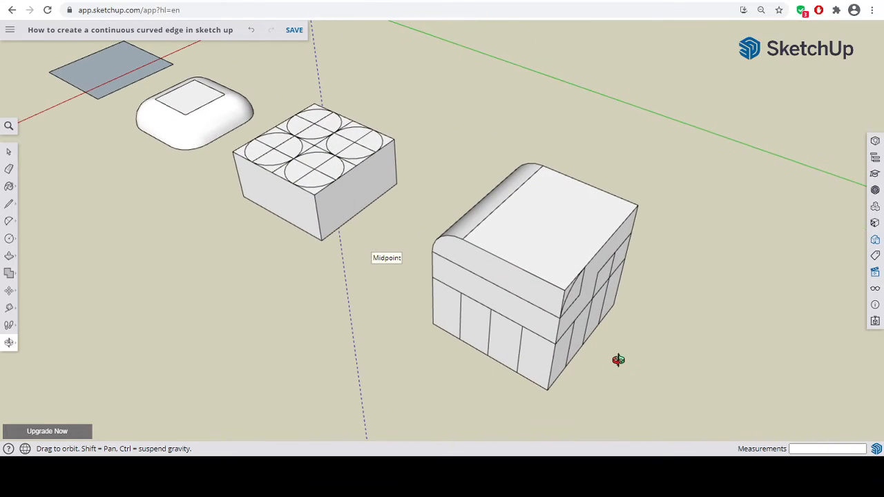
pyautogui.moveTo(569, 385); pyautogui.dragTo(495, 374, button='middle')
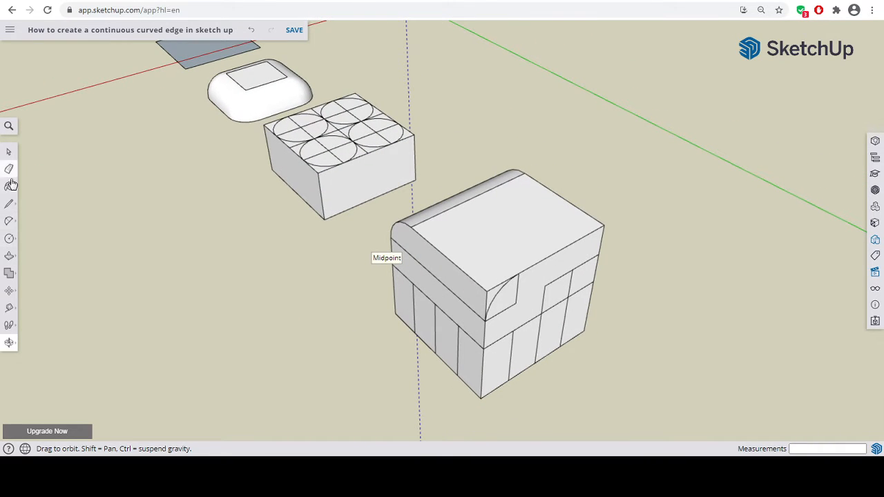
pyautogui.click(9, 255)
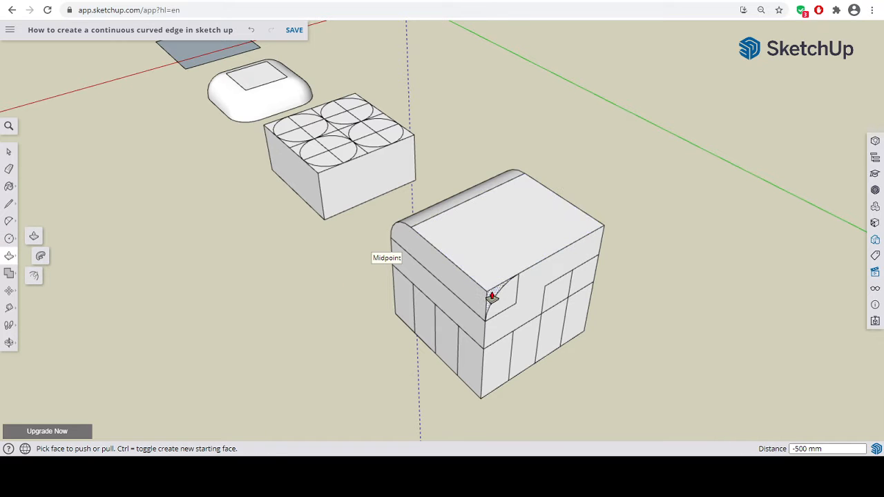
pyautogui.moveTo(491, 295); pyautogui.dragTo(327, 223)
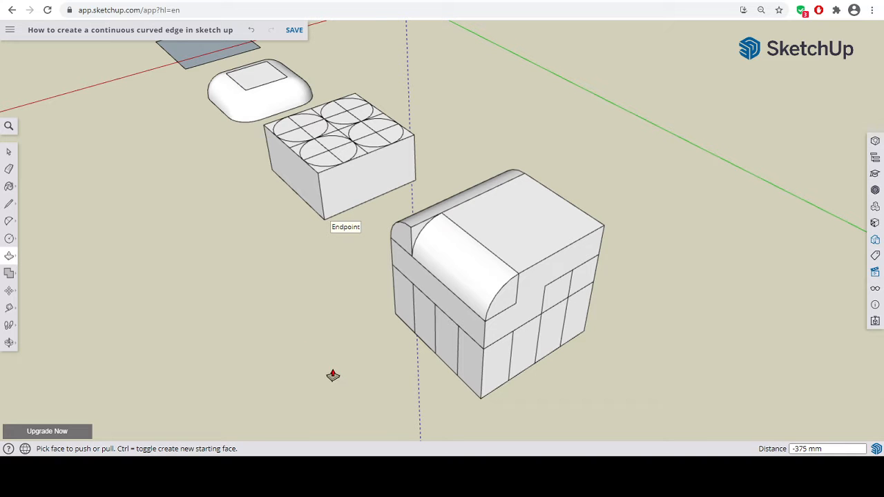
# Dimension the height and one base edge of the block with four circles on top
pyautogui.press('o')
pyautogui.moveTo(324, 369); pyautogui.dragTo(791, 336)
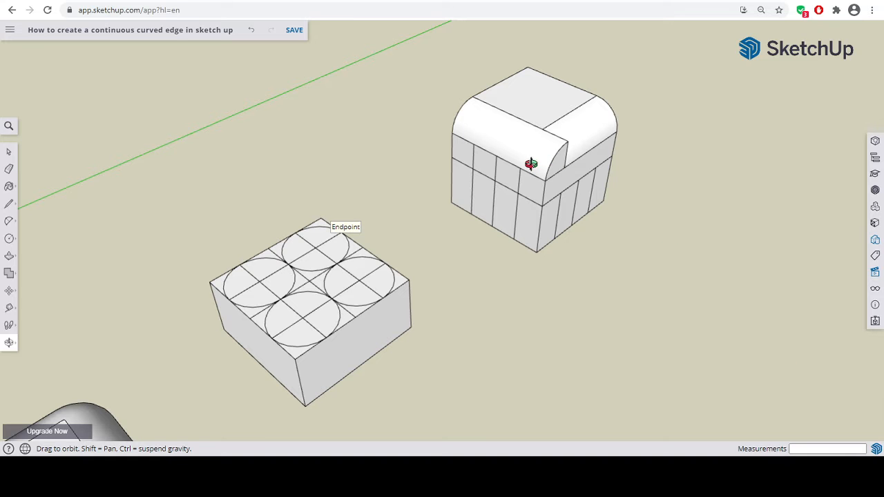
pyautogui.moveTo(505, 359); pyautogui.dragTo(359, 334)
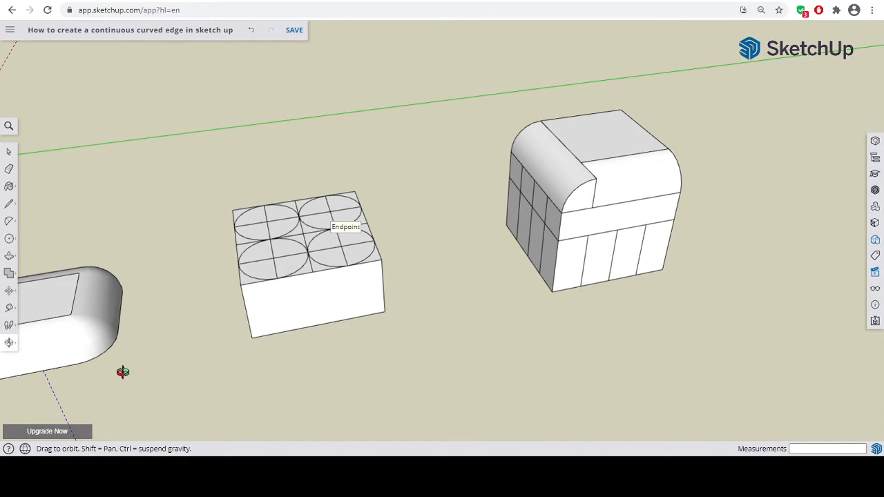
pyautogui.moveTo(134, 371); pyautogui.dragTo(507, 331)
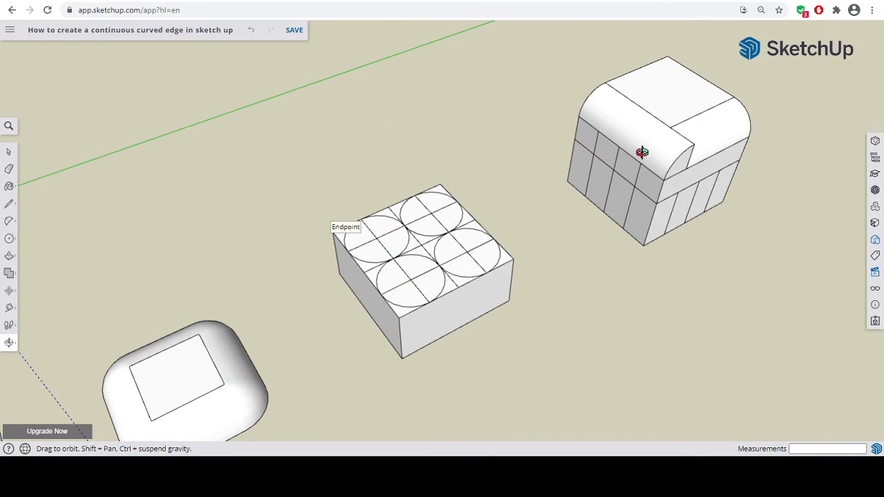
pyautogui.click(9, 291)
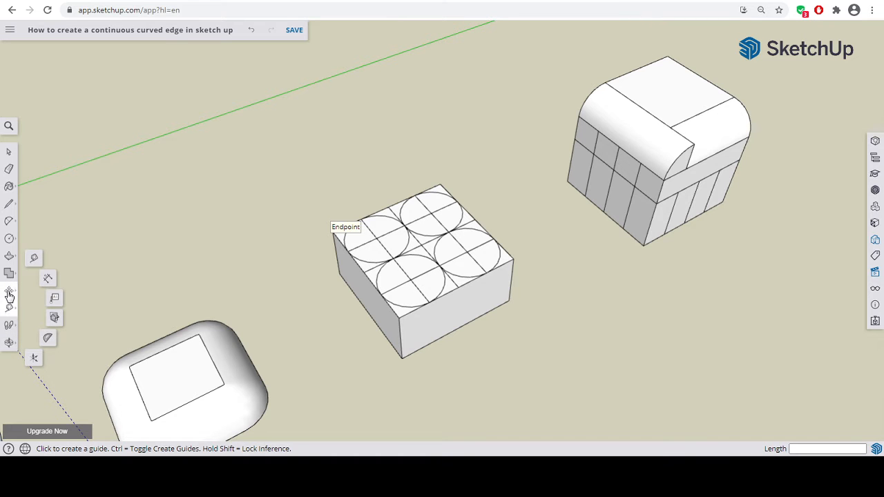
pyautogui.click(48, 278)
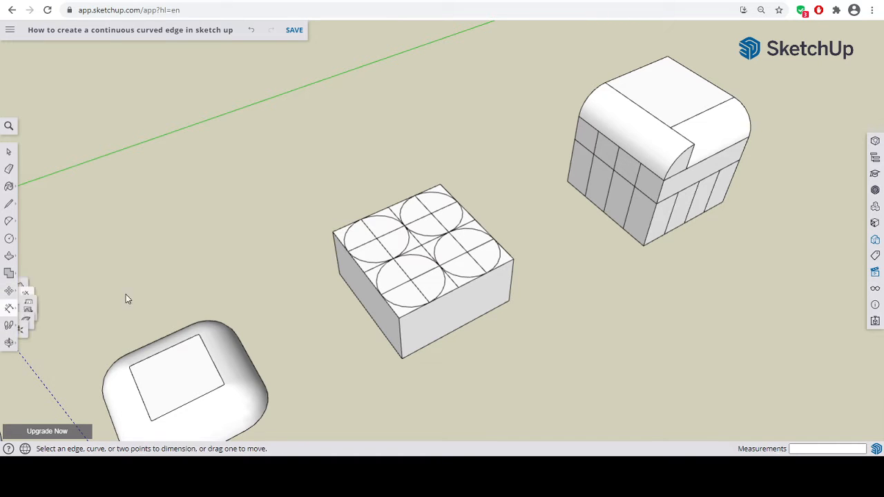
pyautogui.click(509, 303)
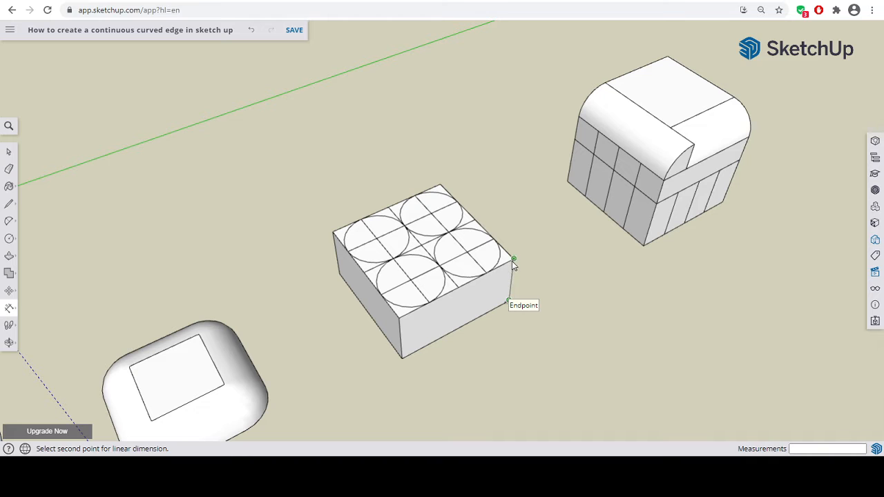
pyautogui.click(513, 260)
pyautogui.click(551, 279)
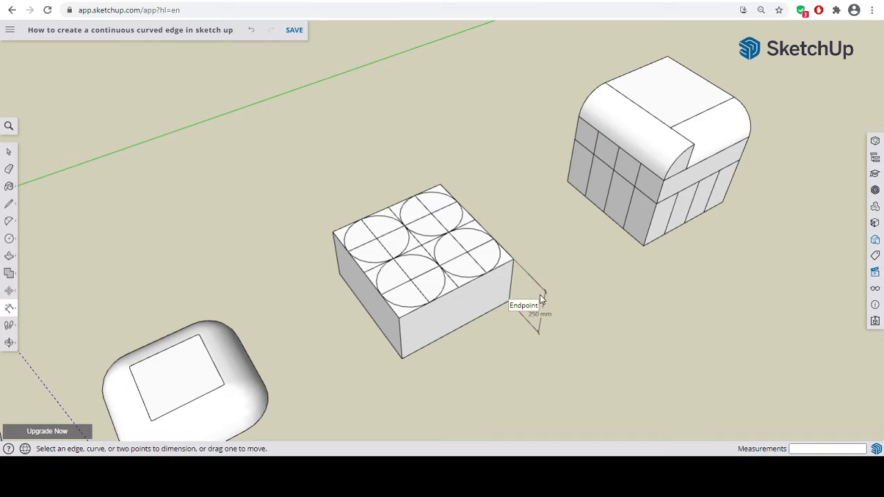
pyautogui.click(402, 358)
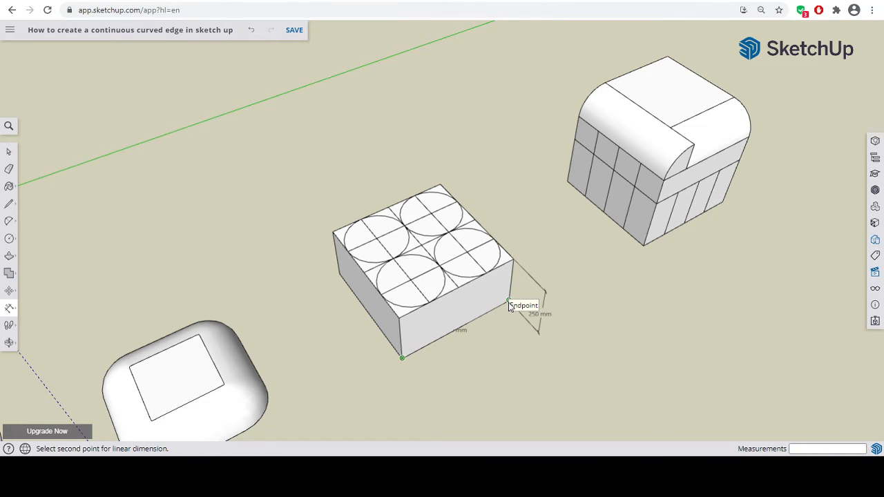
pyautogui.click(509, 303)
pyautogui.click(541, 337)
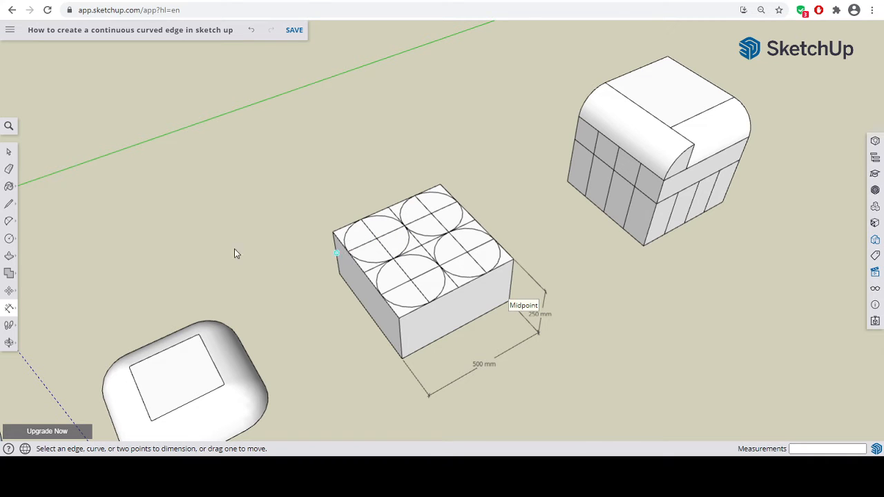
# Erase the inner arcs and grid lines on the block's top face, leaving only the rounded-corner outline, and erase both dimensions
pyautogui.click(9, 169)
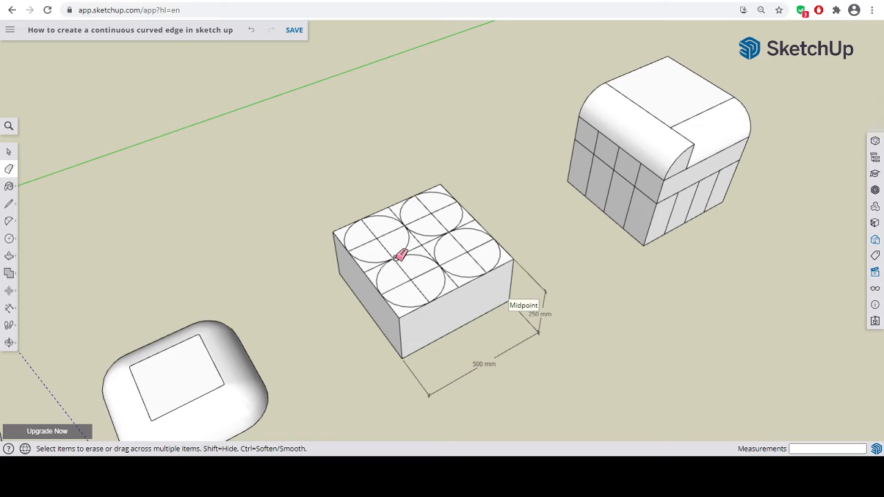
pyautogui.moveTo(399, 256); pyautogui.dragTo(395, 257)
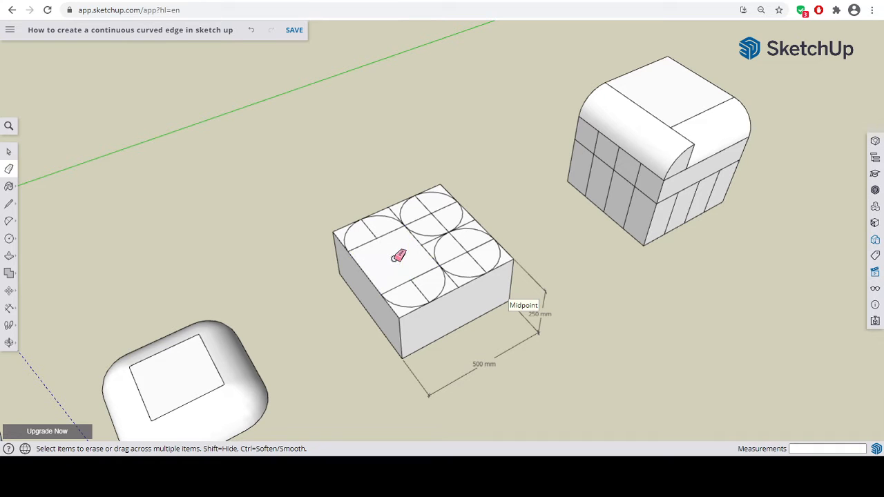
pyautogui.click(449, 232)
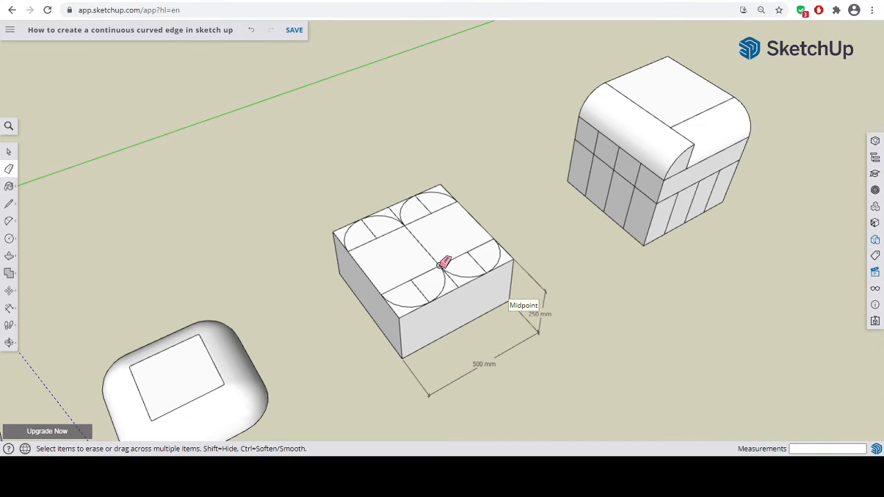
pyautogui.click(440, 265)
pyautogui.moveTo(405, 225); pyautogui.dragTo(429, 216)
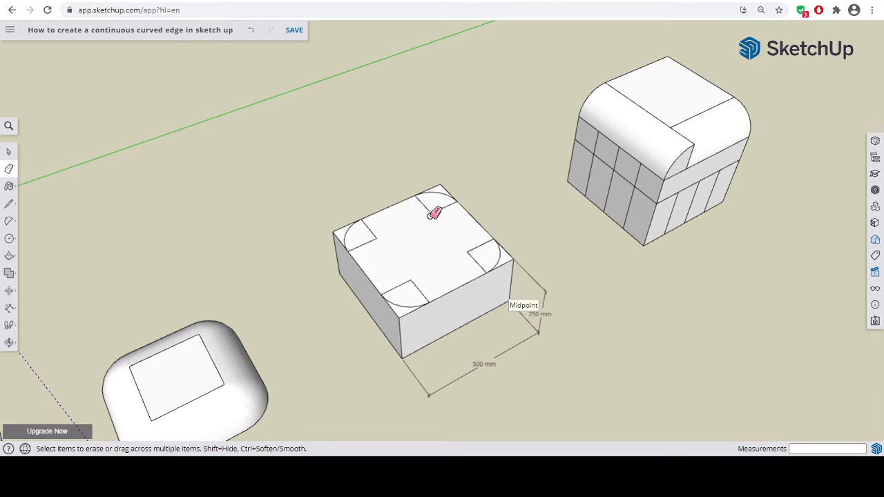
pyautogui.click(432, 212)
pyautogui.click(375, 239)
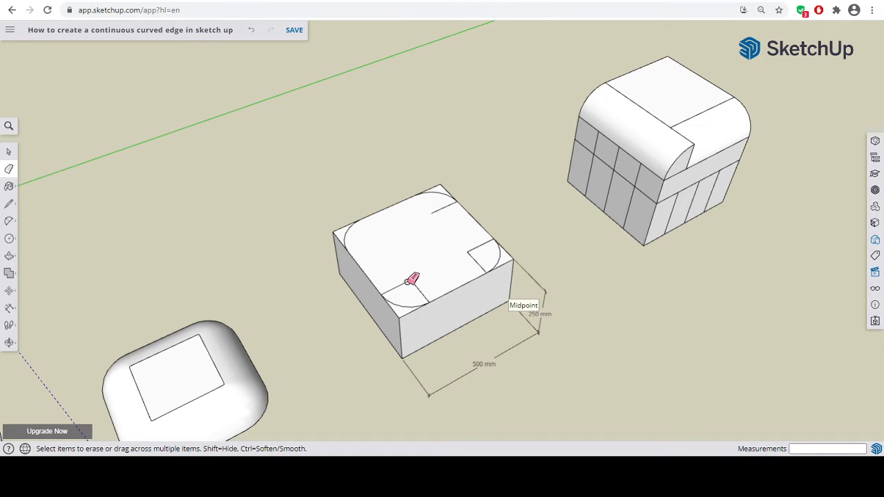
pyautogui.moveTo(415, 279); pyautogui.dragTo(415, 279)
pyautogui.click(474, 249)
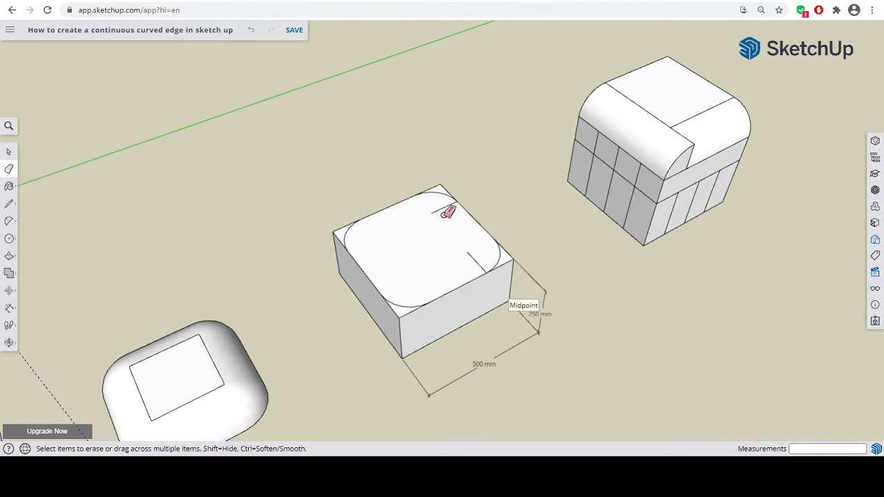
pyautogui.click(475, 260)
pyautogui.moveTo(543, 322); pyautogui.dragTo(540, 334)
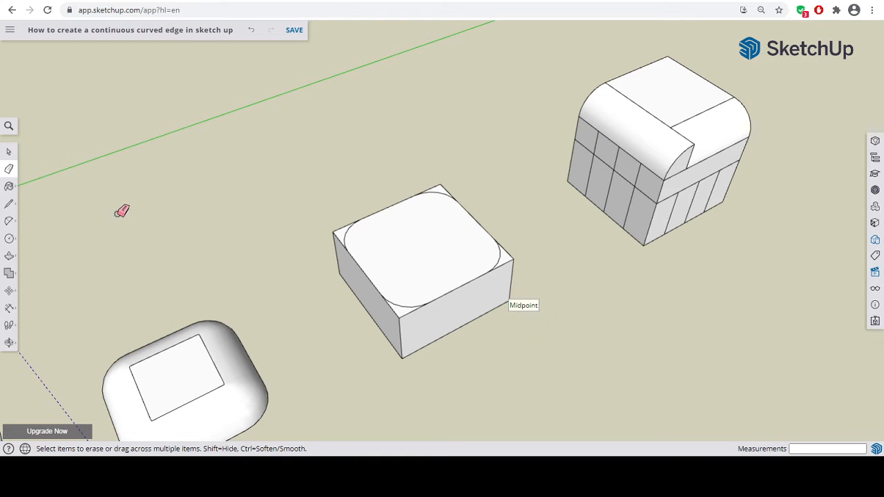
# Push the waste outside all four corner arcs of the block down 250 mm through its full height
pyautogui.click(9, 256)
pyautogui.click(402, 312)
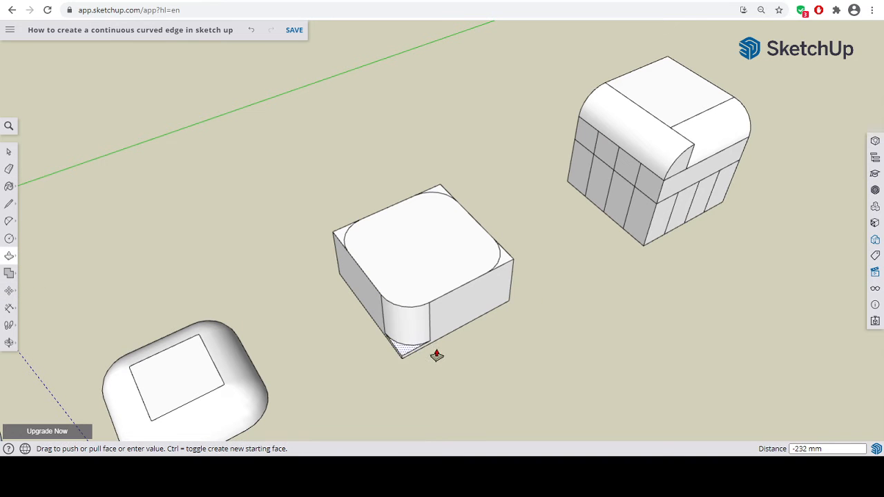
pyautogui.click(456, 337)
pyautogui.click(501, 264)
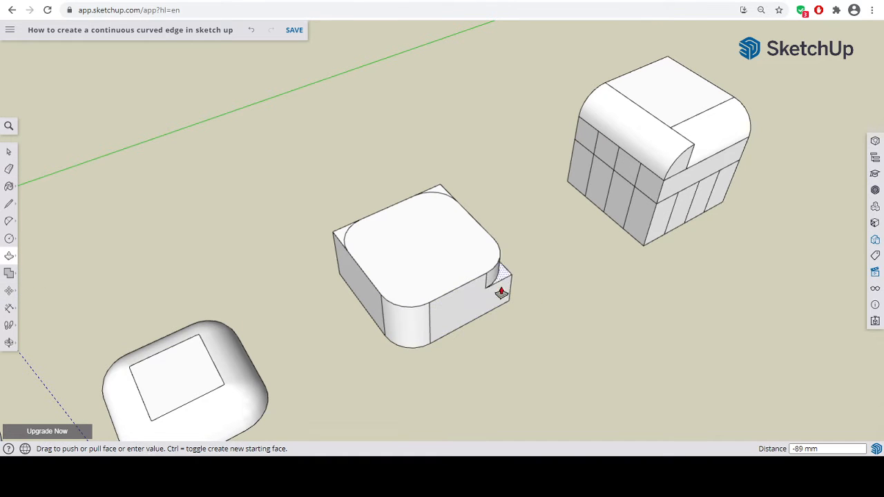
pyautogui.click(477, 325)
pyautogui.click(338, 243)
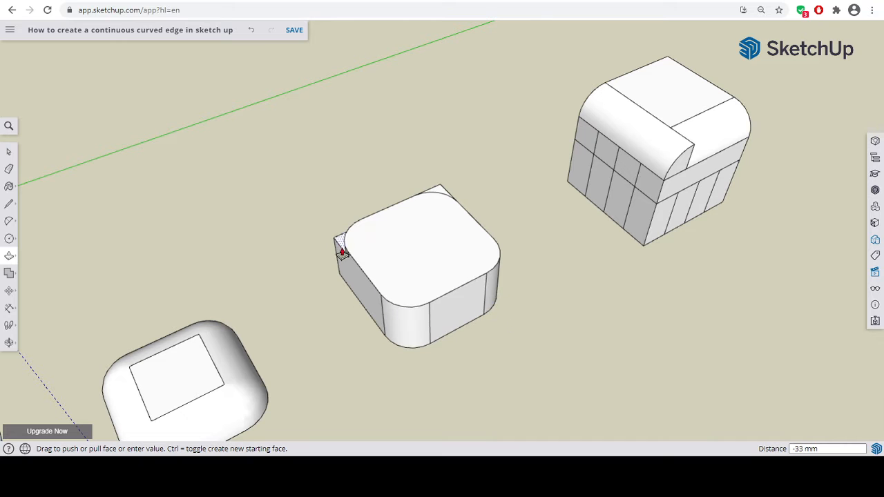
pyautogui.click(359, 307)
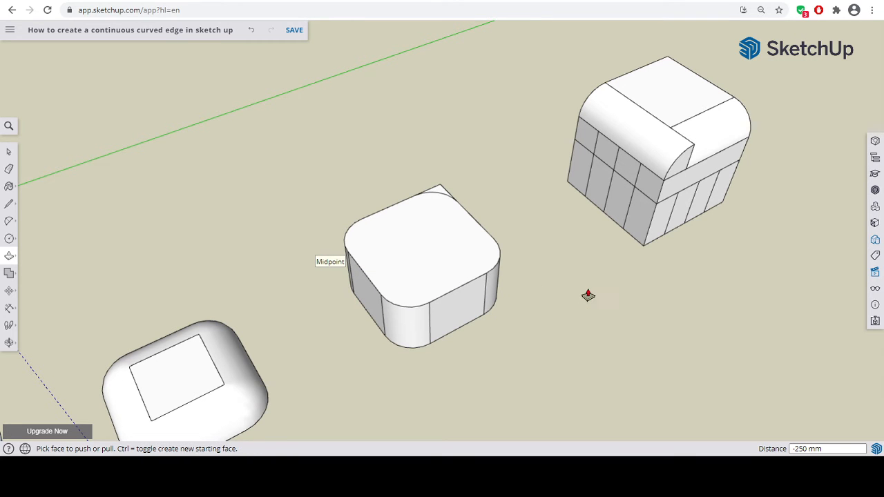
pyautogui.moveTo(579, 293); pyautogui.dragTo(523, 315, button='middle')
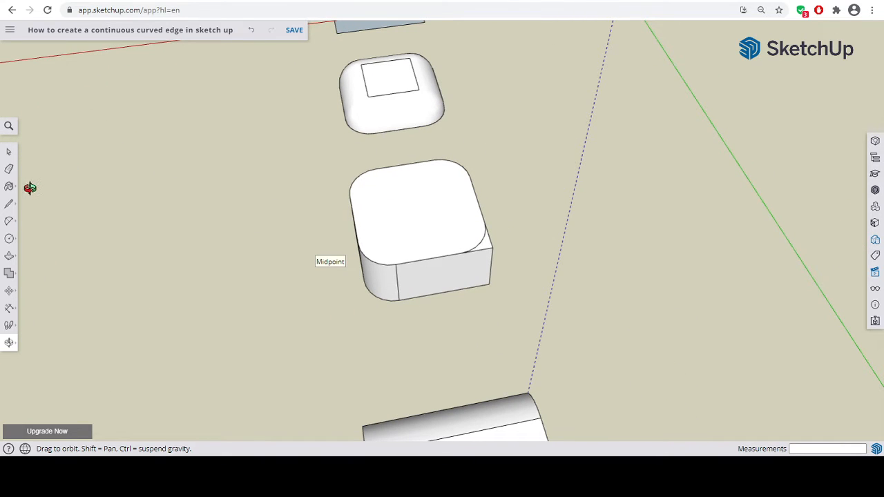
pyautogui.click(9, 256)
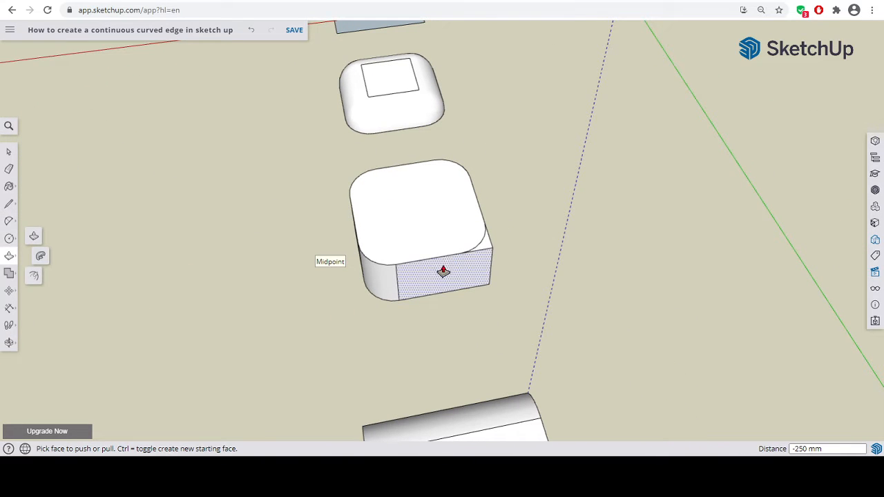
pyautogui.click(482, 252)
pyautogui.click(445, 298)
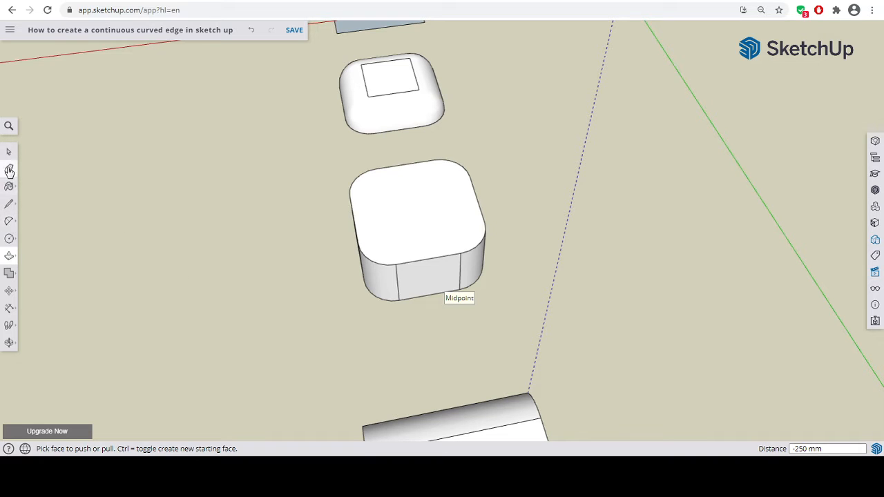
# Draw two perpendicular 500 mm midlines across the flat square, dividing it into four equal quarters
pyautogui.click(9, 343)
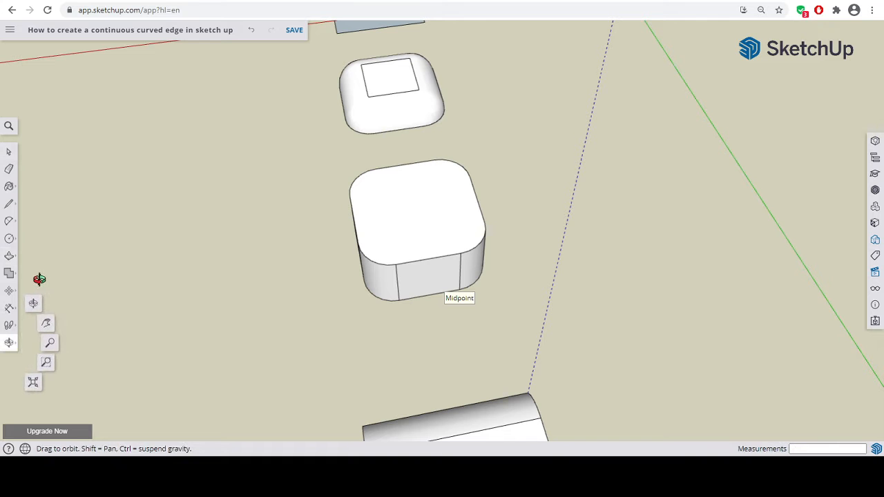
pyautogui.click(35, 305)
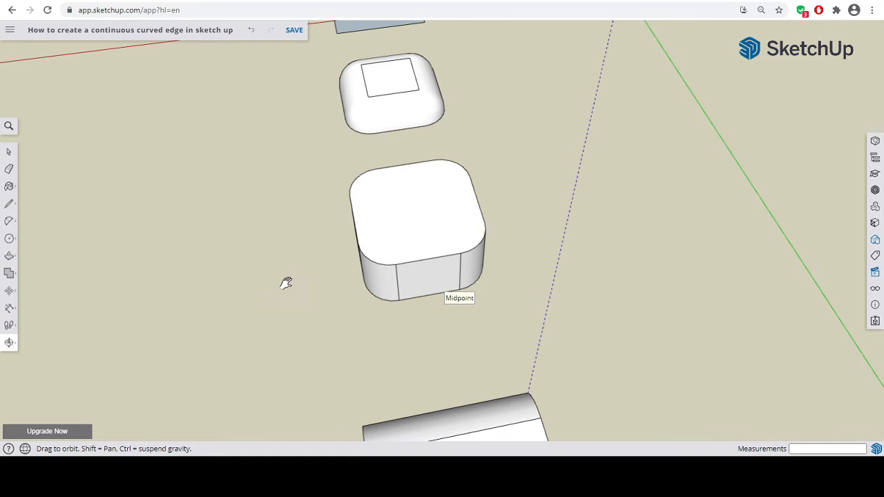
pyautogui.moveTo(286, 283); pyautogui.dragTo(458, 298)
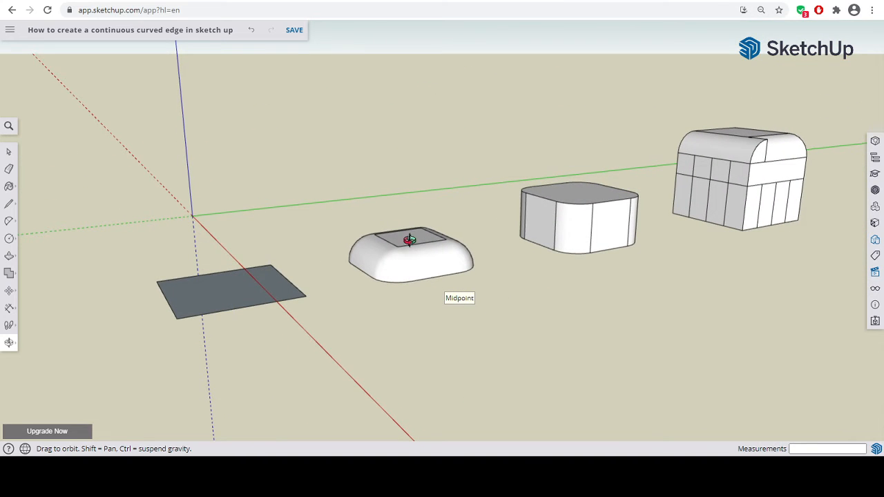
pyautogui.moveTo(355, 333); pyautogui.dragTo(416, 373)
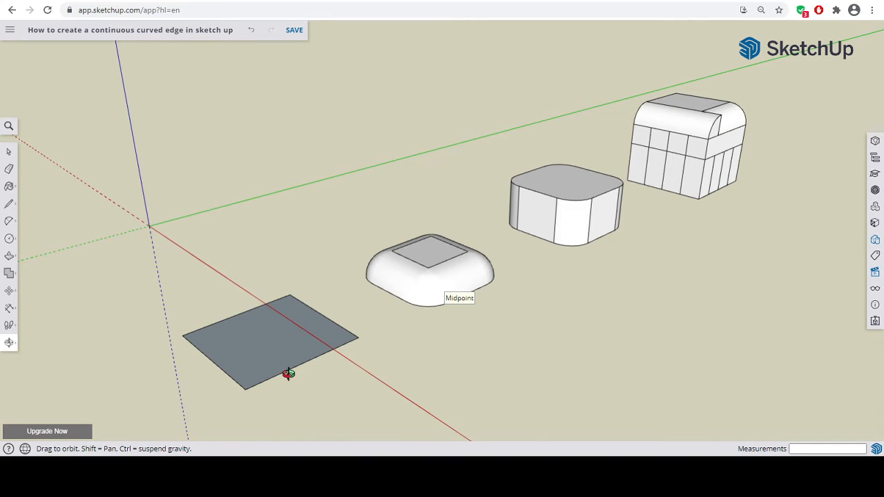
pyautogui.click(875, 272)
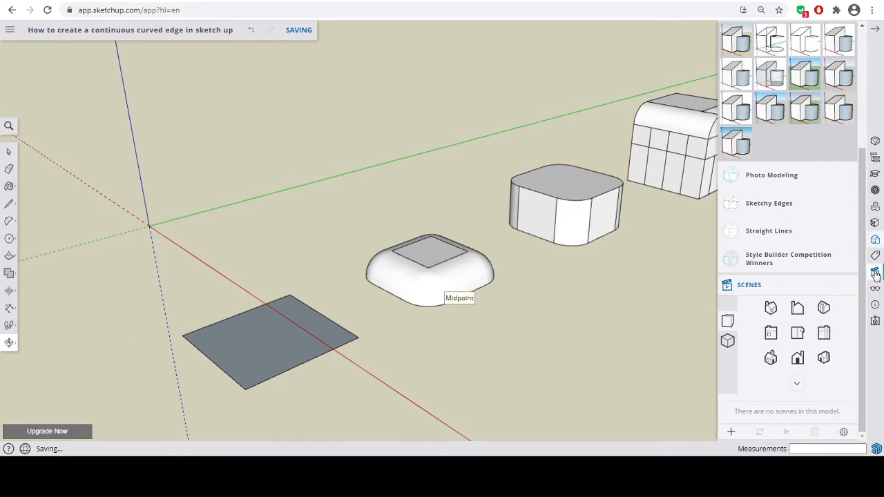
pyautogui.click(798, 333)
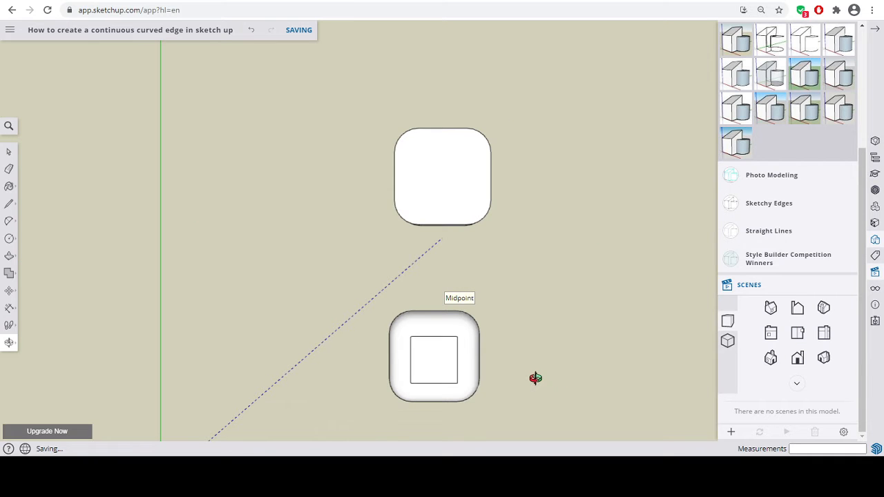
pyautogui.moveTo(536, 380); pyautogui.dragTo(524, 158, button='middle')
pyautogui.click(9, 204)
pyautogui.click(452, 213)
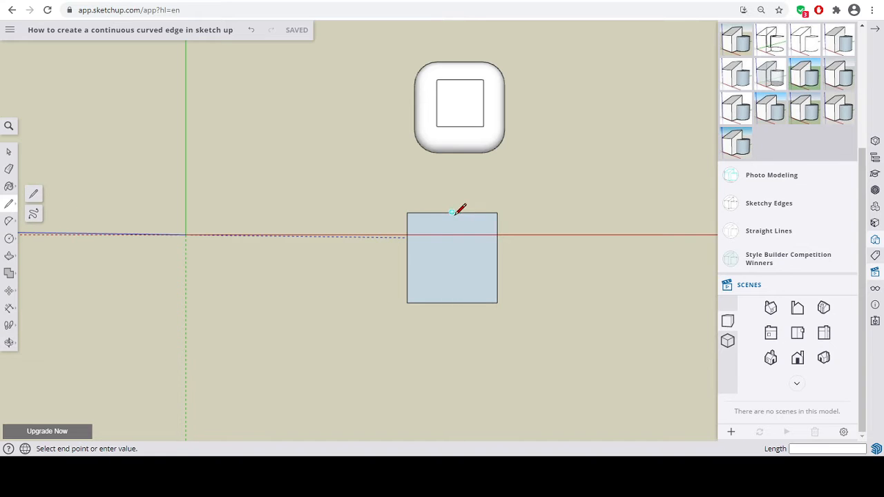
pyautogui.click(452, 301)
pyautogui.click(408, 257)
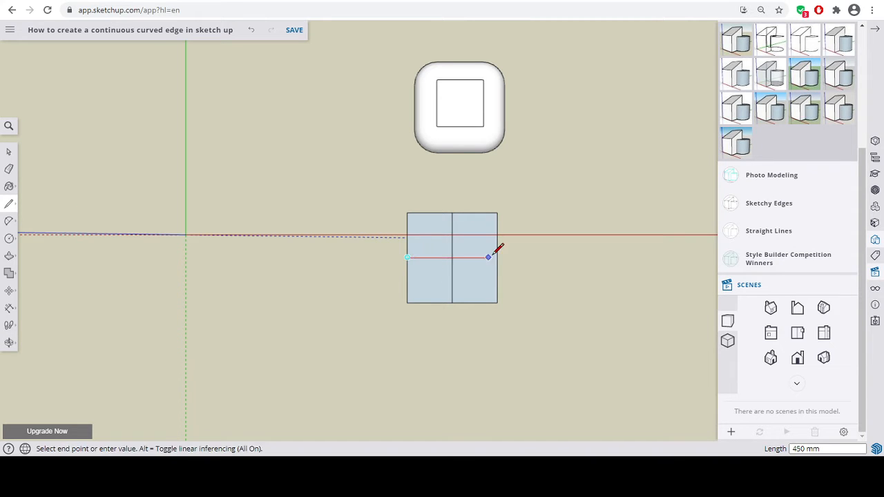
pyautogui.click(497, 258)
# Draw the remaining quarter lines across the flat square in both directions to complete a 4 × 4 grid
pyautogui.click(407, 235)
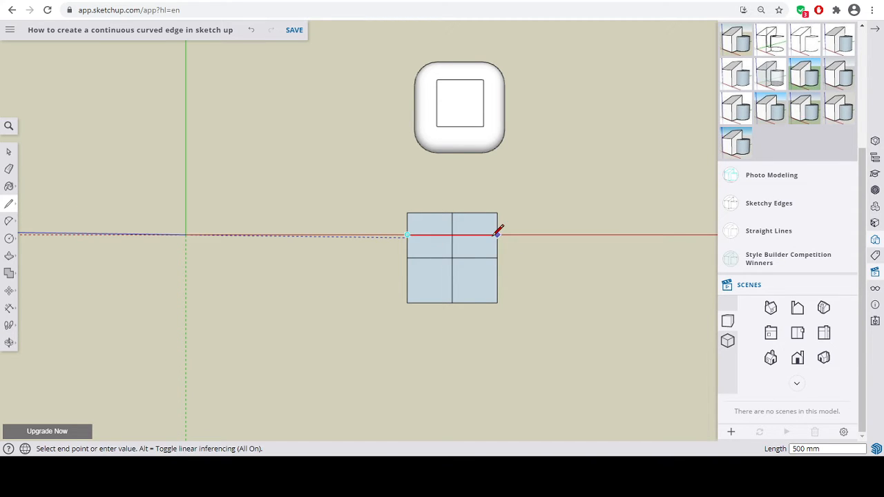
pyautogui.click(498, 236)
pyautogui.click(430, 212)
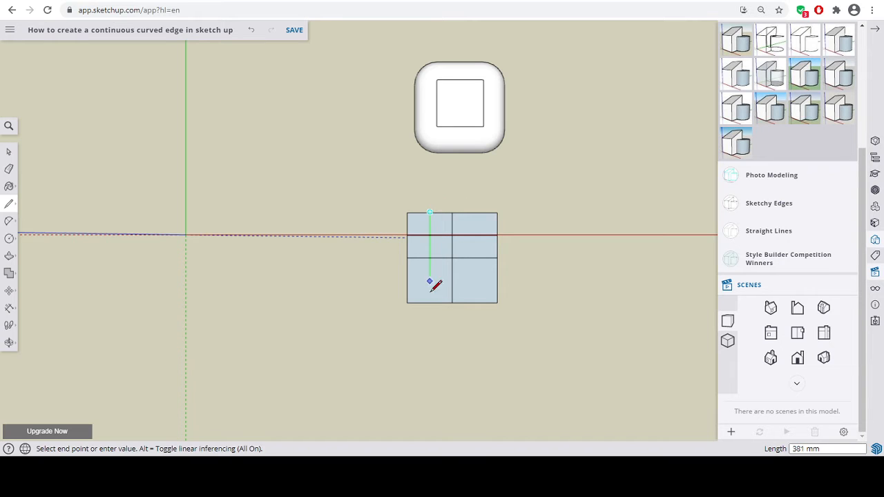
pyautogui.click(430, 301)
pyautogui.click(476, 212)
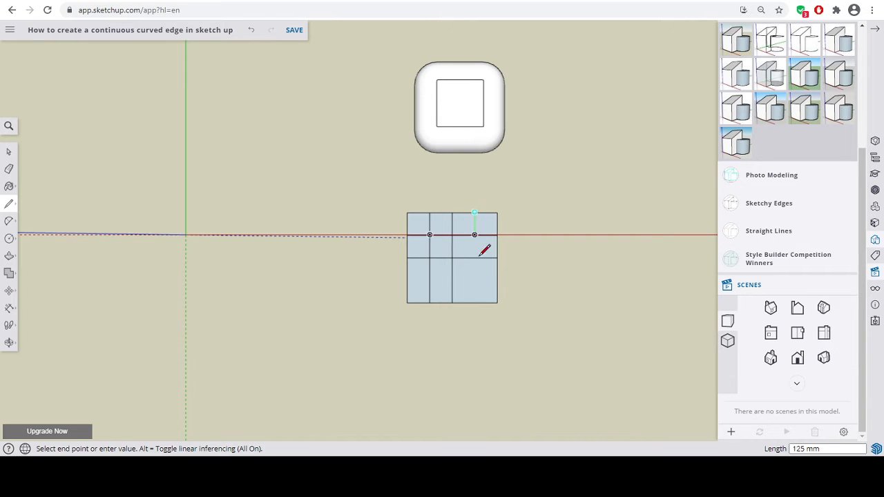
pyautogui.click(475, 302)
pyautogui.click(497, 279)
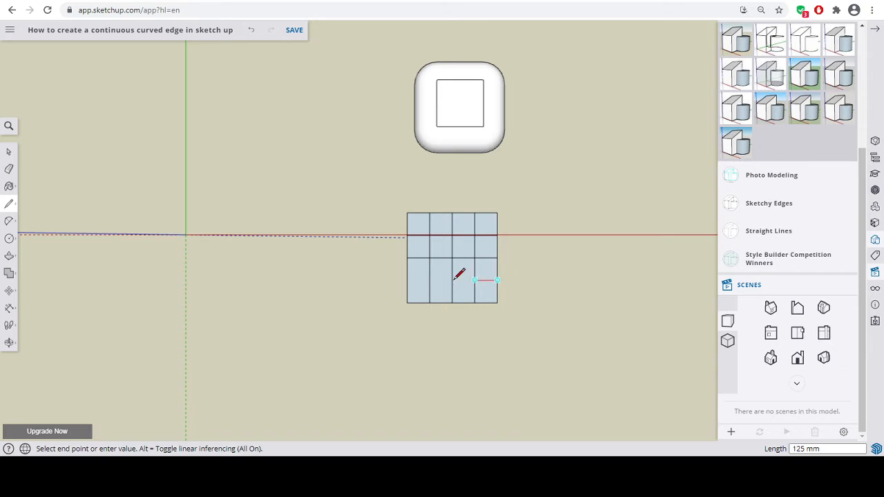
pyautogui.click(407, 280)
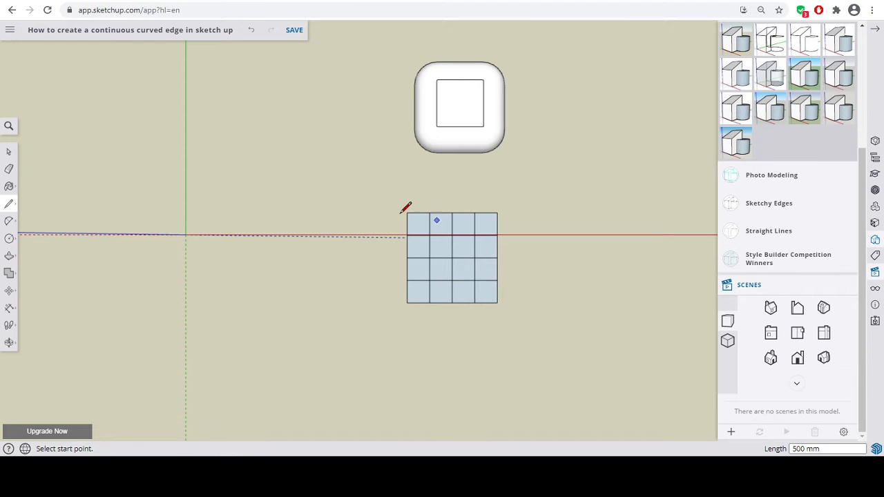
# Draw a 125 mm radius circle in each quarter of the square, centred on the quarter's grid intersection
pyautogui.click(9, 238)
pyautogui.click(430, 279)
pyautogui.click(452, 279)
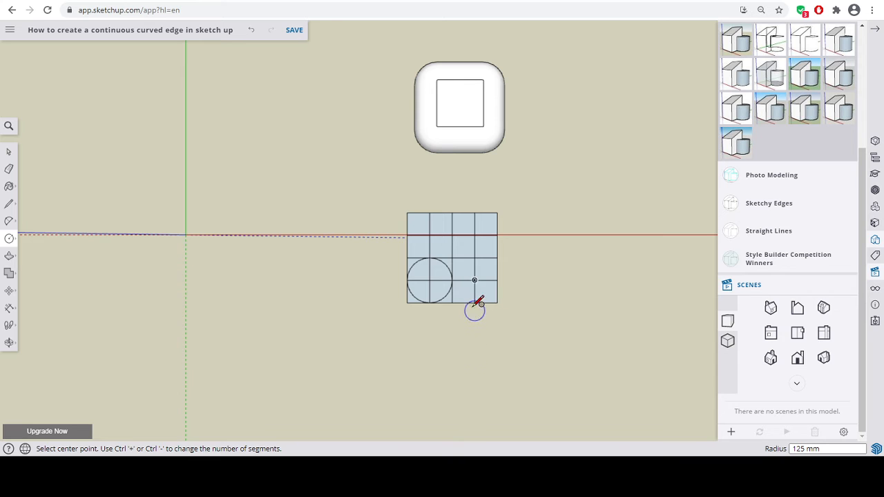
pyautogui.click(474, 280)
pyautogui.click(497, 280)
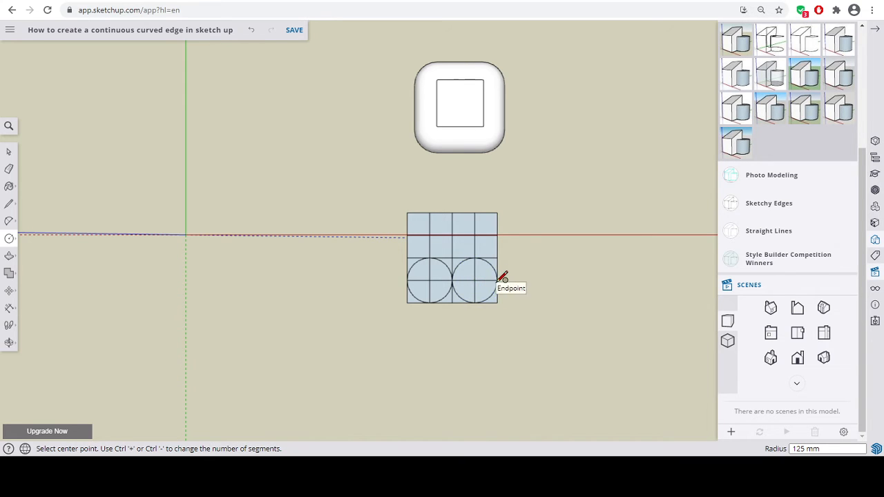
pyautogui.click(474, 235)
pyautogui.click(498, 235)
pyautogui.click(430, 235)
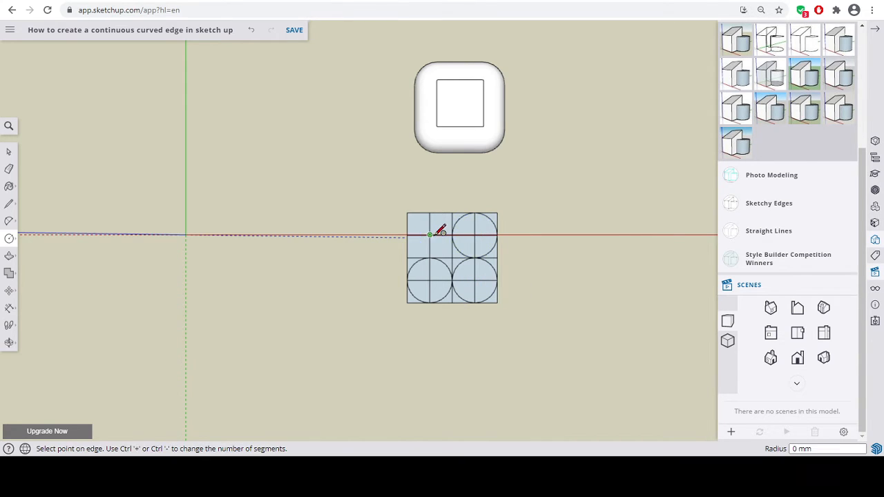
pyautogui.click(452, 235)
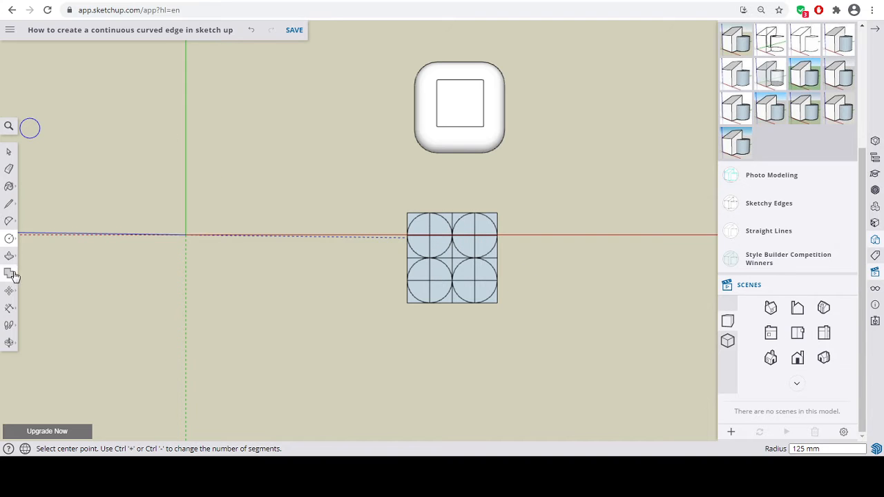
# Draw a 125 mm vertical line along the blue axis from the centre of the circle at the square's nearest corner
pyautogui.scroll(5, 463, 269)
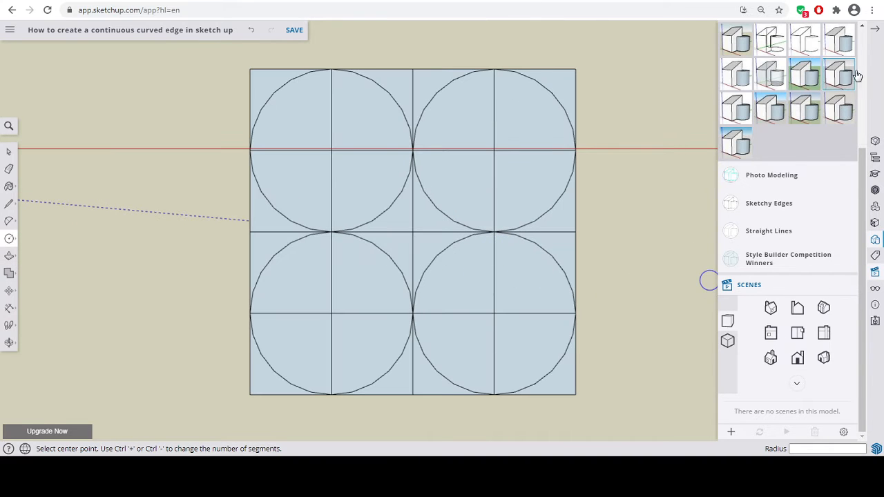
pyautogui.click(875, 29)
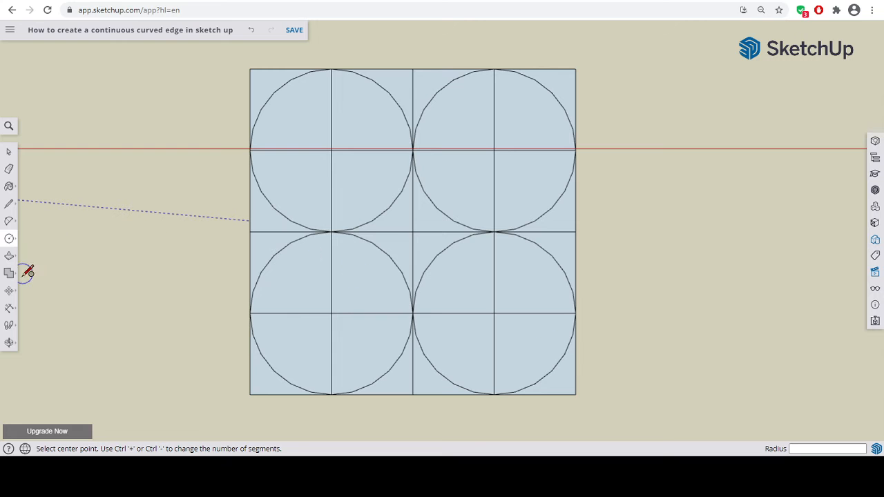
pyautogui.click(9, 342)
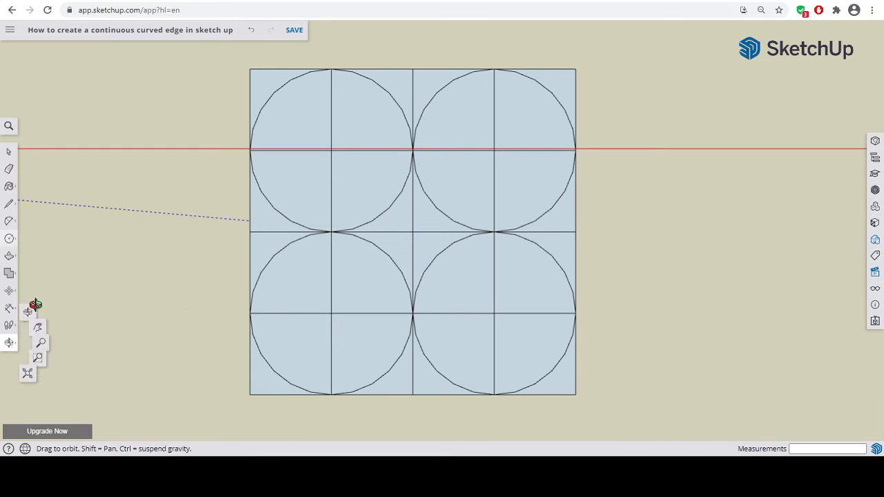
pyautogui.moveTo(446, 340); pyautogui.dragTo(481, 146)
pyautogui.click(9, 170)
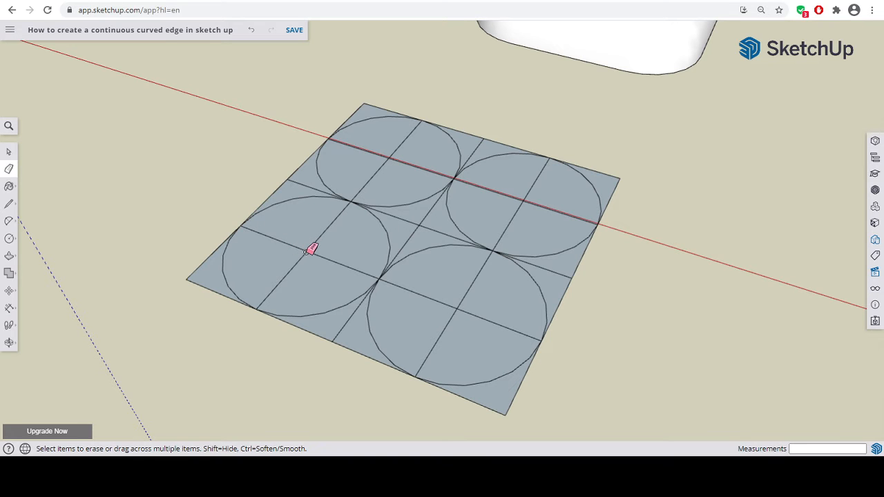
pyautogui.click(9, 238)
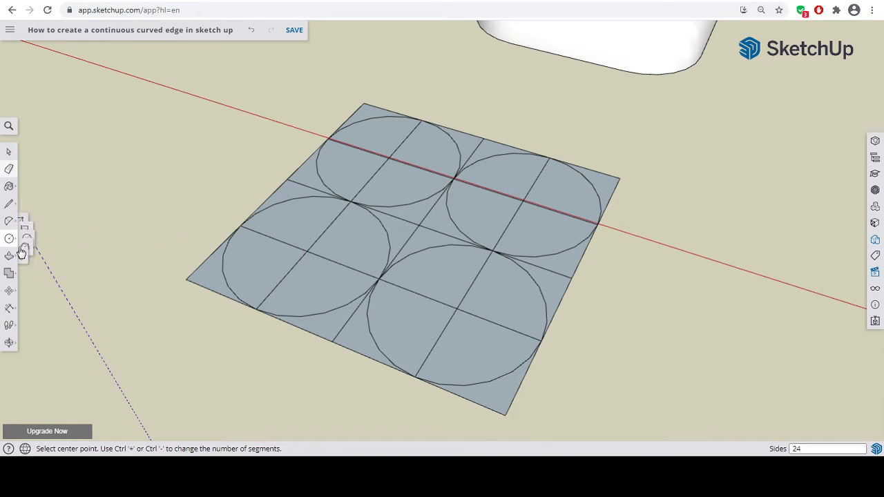
pyautogui.click(9, 203)
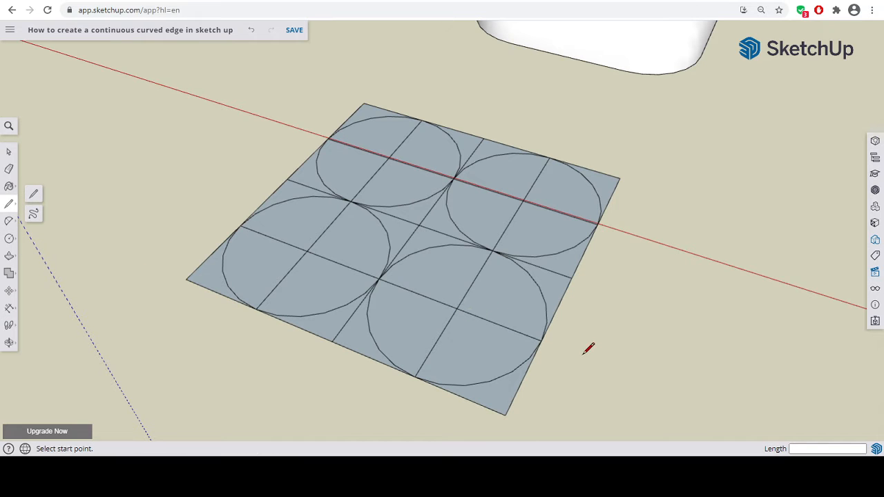
pyautogui.click(457, 307)
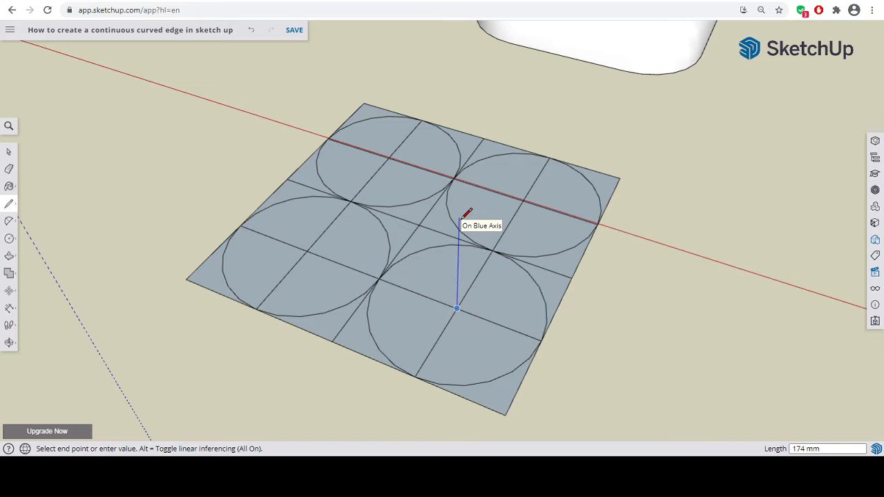
pyautogui.write('125')
pyautogui.press('Return')
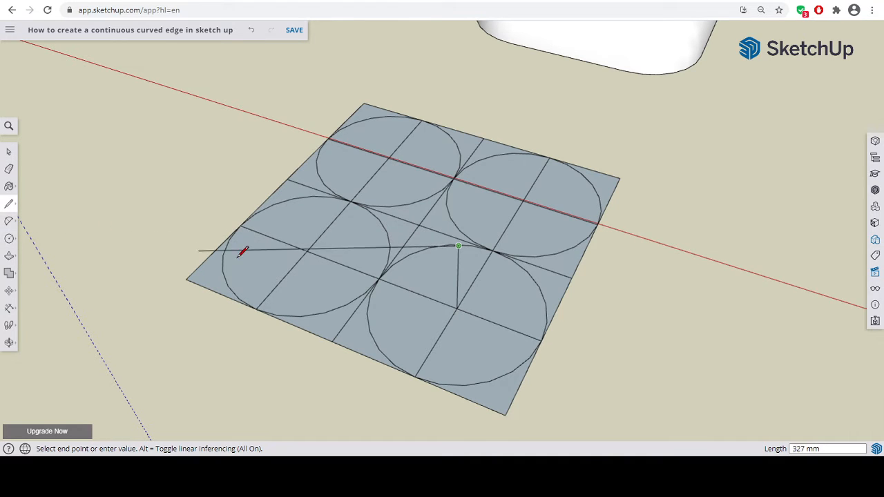
# Draw a 125 mm radius circle from the nearest circle's centre to the vertical line's upper endpoint
pyautogui.click(9, 238)
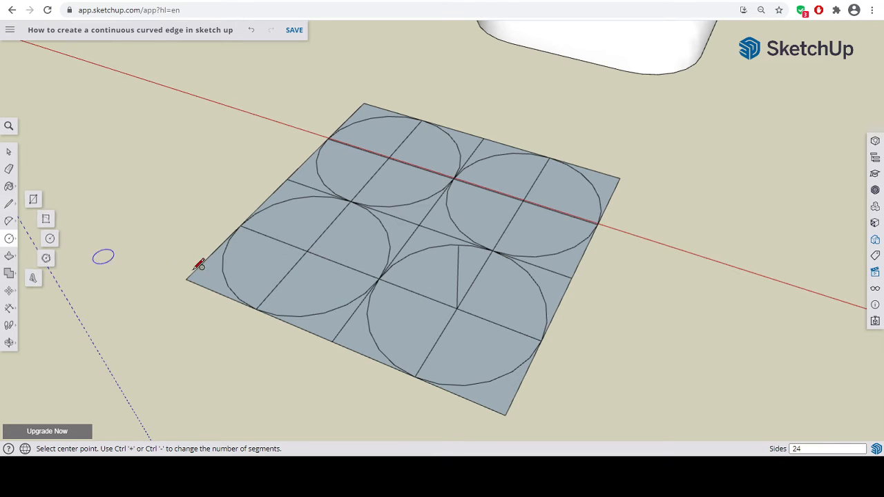
pyautogui.click(457, 308)
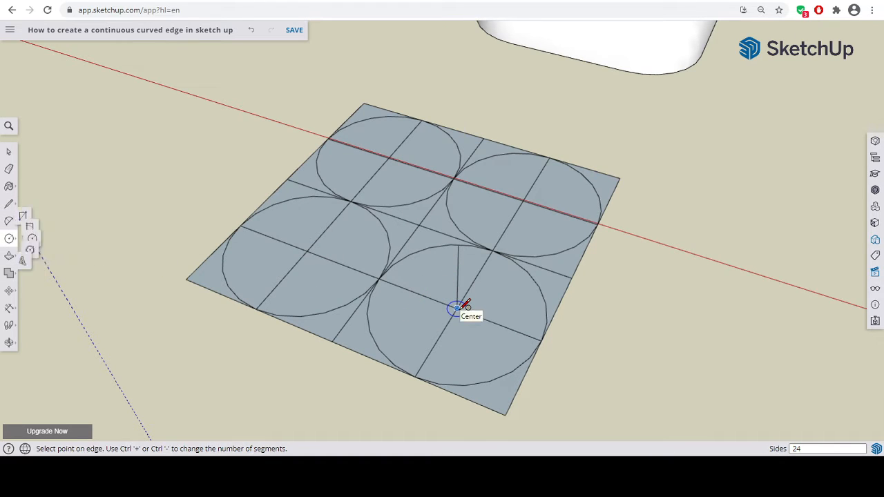
pyautogui.click(464, 243)
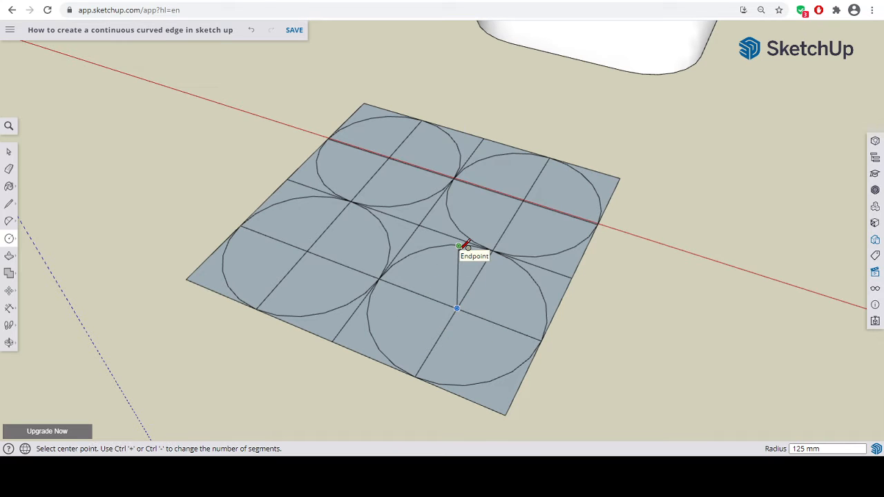
# Draw a 125 × 125 mm vertical rectangle from the nearest circle's centre, spanning the upright line and the radius towards the square's outer edge
pyautogui.click(9, 238)
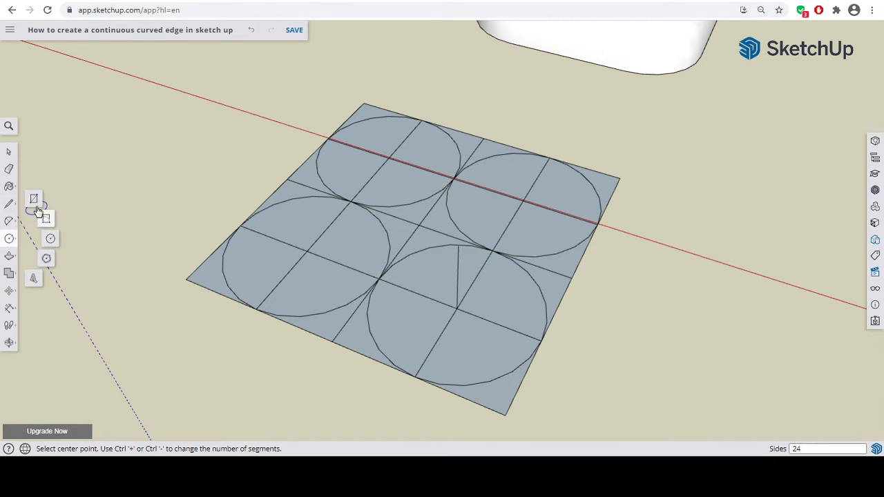
pyautogui.click(34, 199)
pyautogui.click(457, 308)
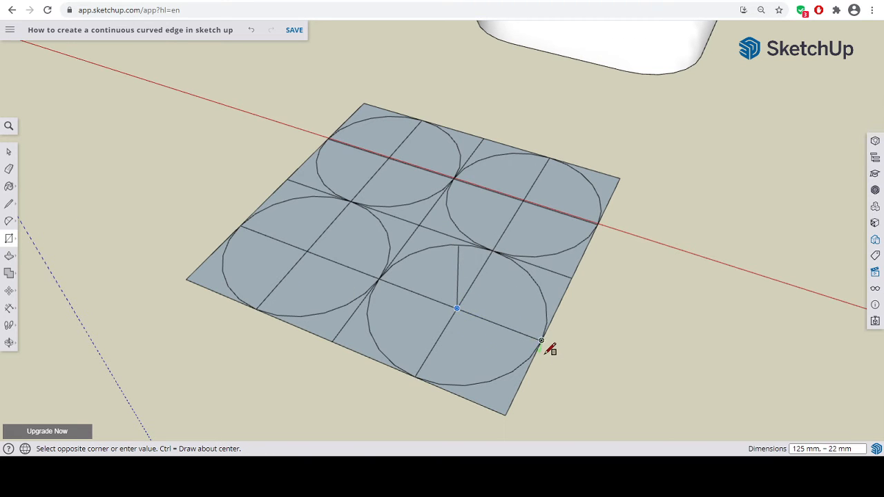
pyautogui.scroll(1, 552, 350)
pyautogui.click(9, 342)
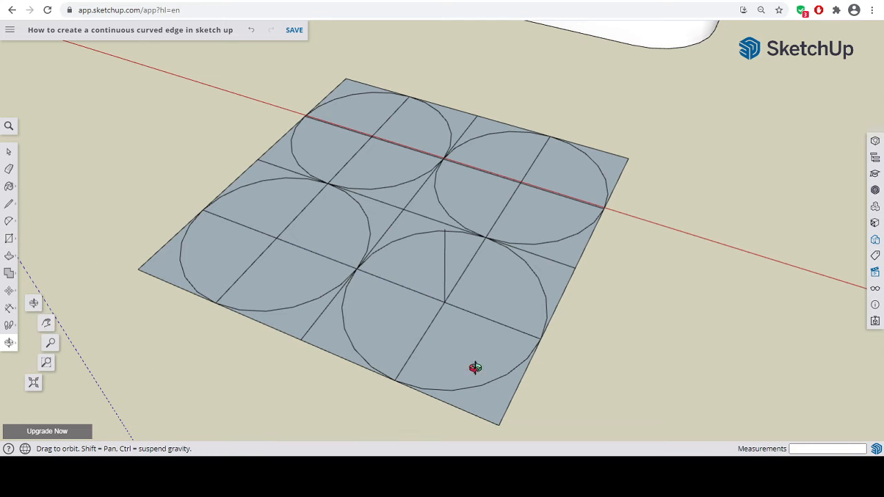
pyautogui.moveTo(561, 363); pyautogui.dragTo(589, 286)
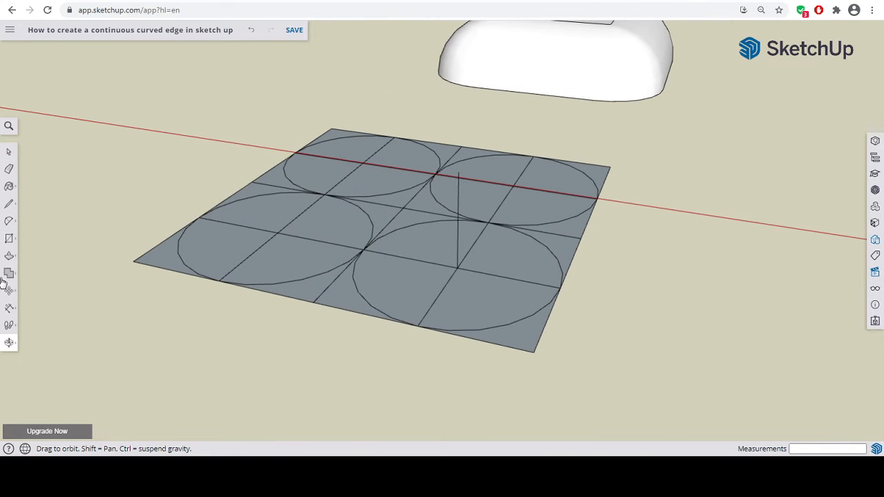
pyautogui.click(9, 238)
pyautogui.click(457, 268)
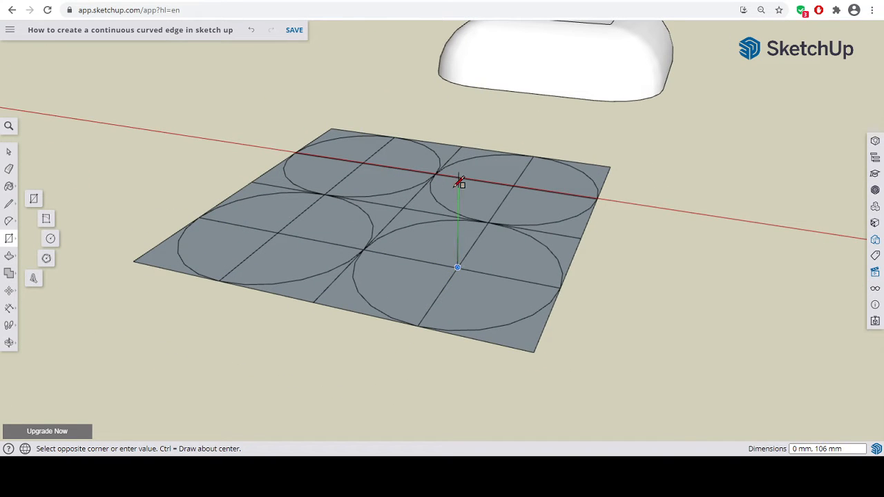
pyautogui.click(571, 189)
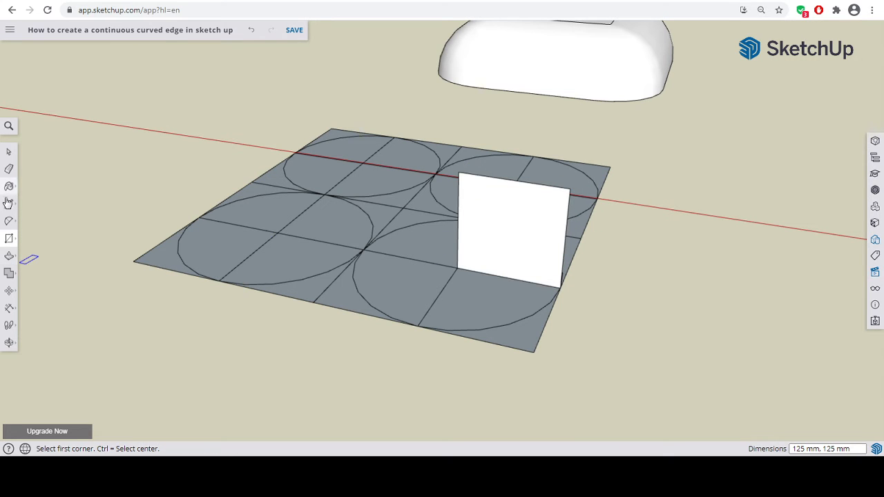
# Draw a vertical 125 mm radius circle in the upright rectangle's plane, centred on the nearest flat circle's centre
pyautogui.click(9, 238)
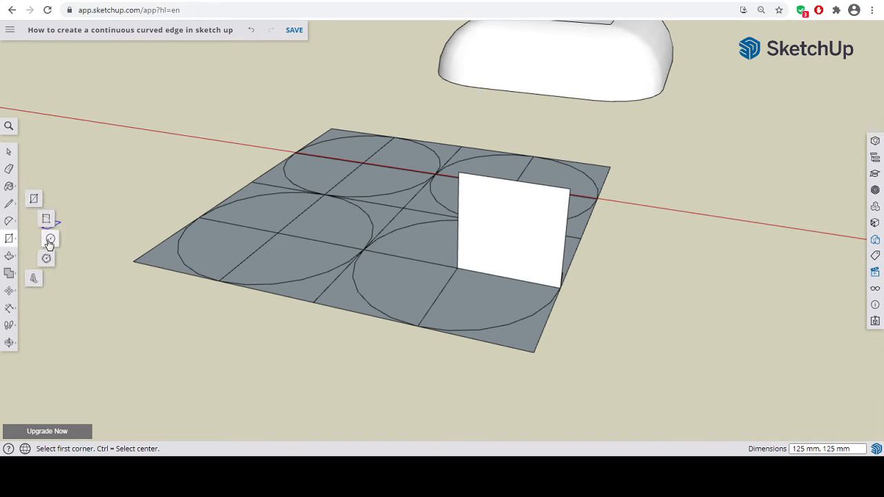
pyautogui.click(50, 239)
pyautogui.click(457, 267)
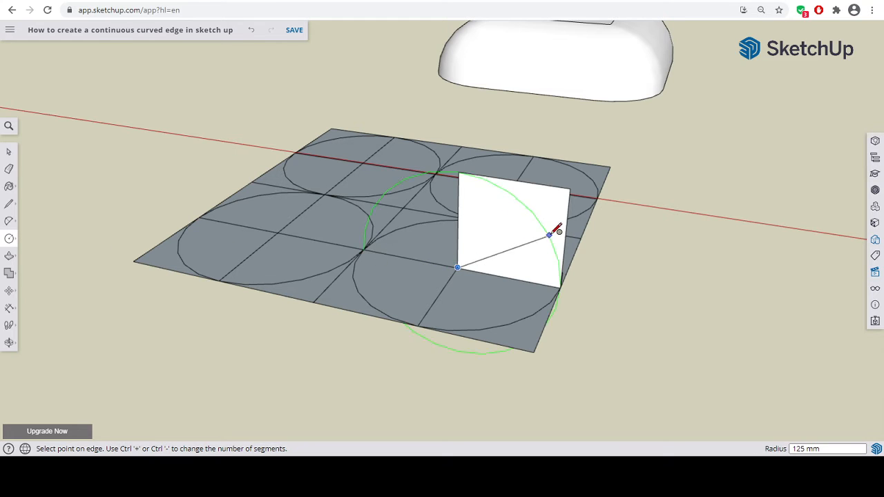
pyautogui.click(565, 287)
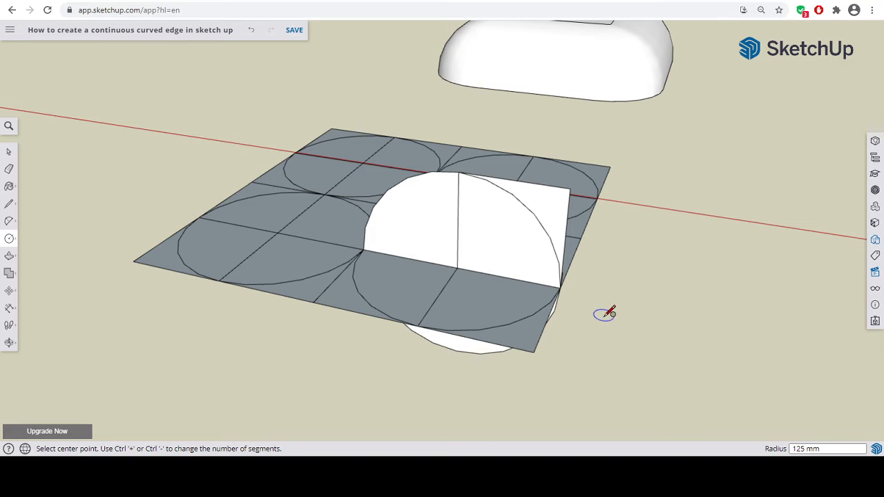
pyautogui.middleClick(587, 324)
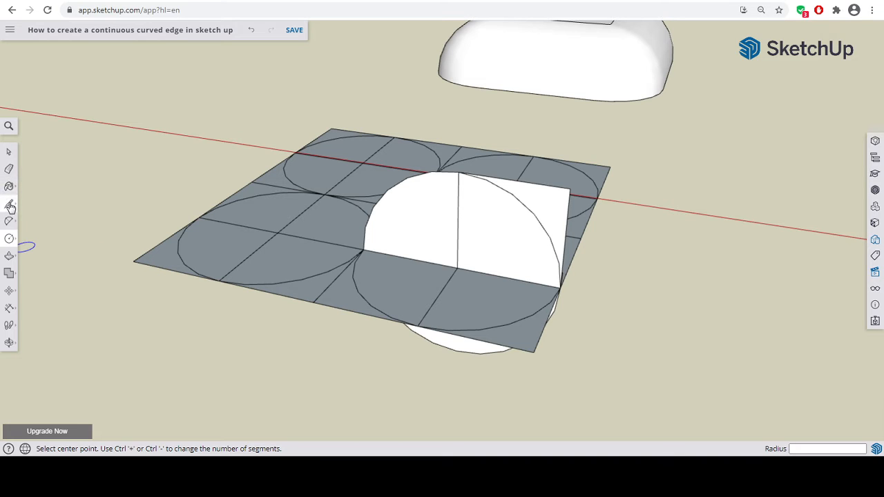
# Draw a 250 × 125 mm vertical rectangle towards the neighbouring circle's centre, plus a 125 × 125 mm rectangle ending at the flat square's midline
pyautogui.click(12, 242)
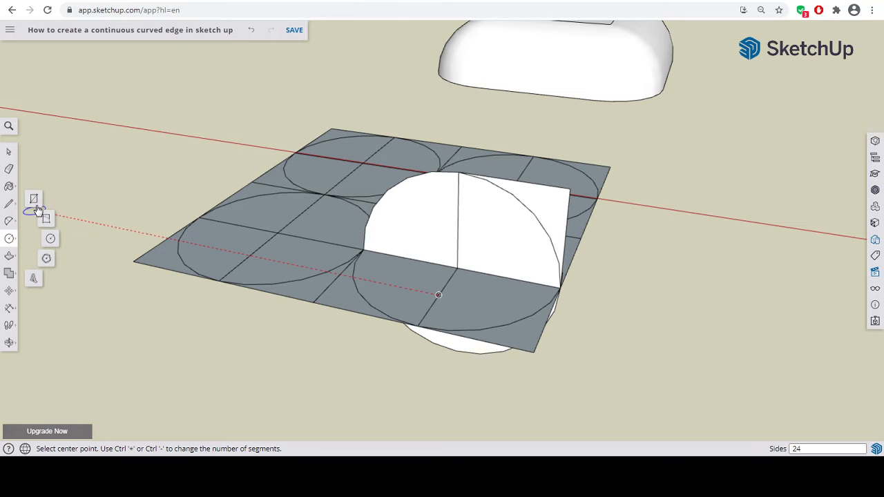
pyautogui.click(38, 198)
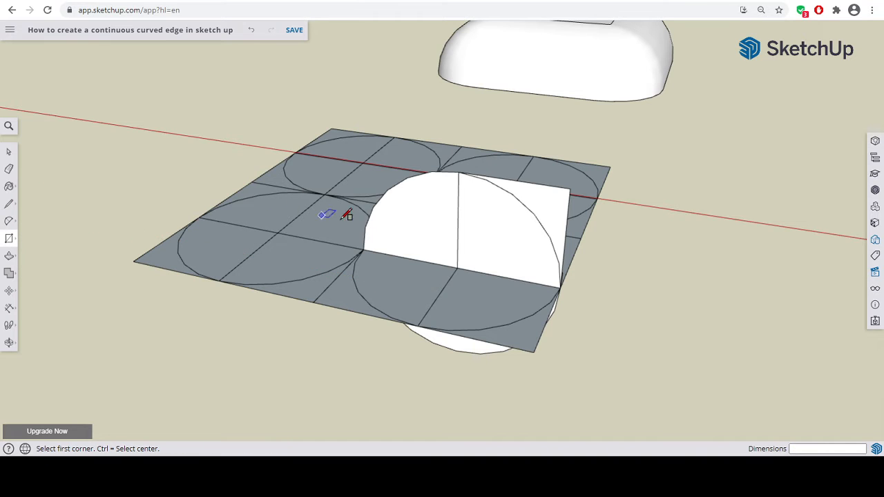
pyautogui.click(457, 267)
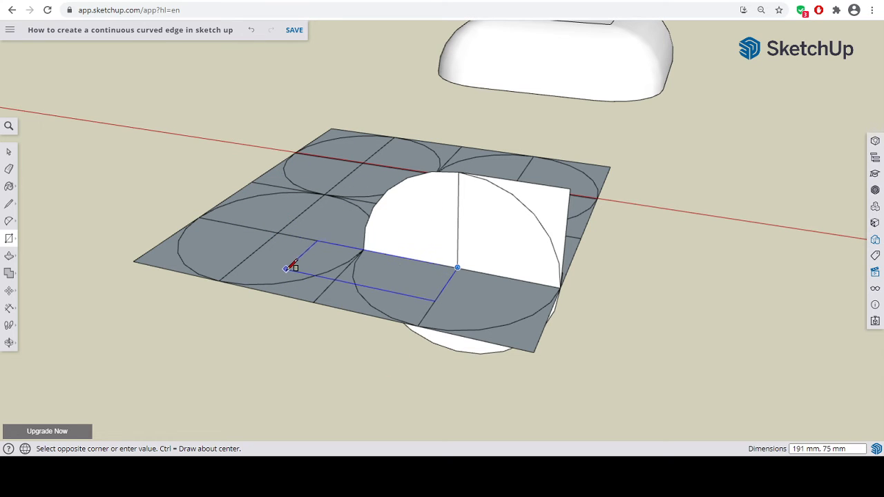
pyautogui.press('o')
pyautogui.moveTo(307, 267); pyautogui.dragTo(438, 307)
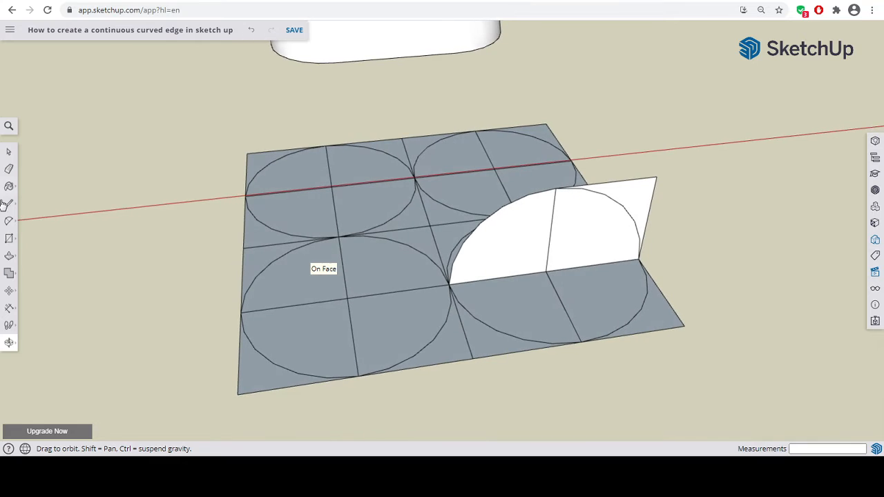
pyautogui.click(11, 240)
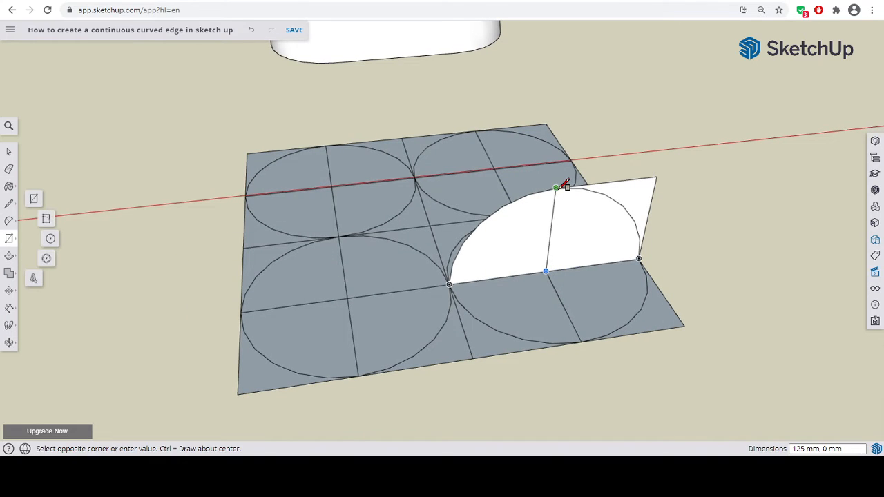
pyautogui.click(346, 211)
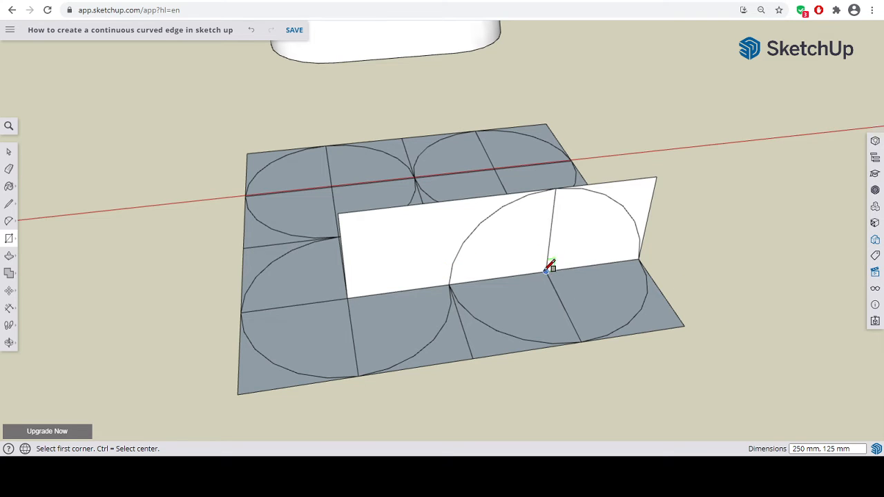
pyautogui.click(556, 188)
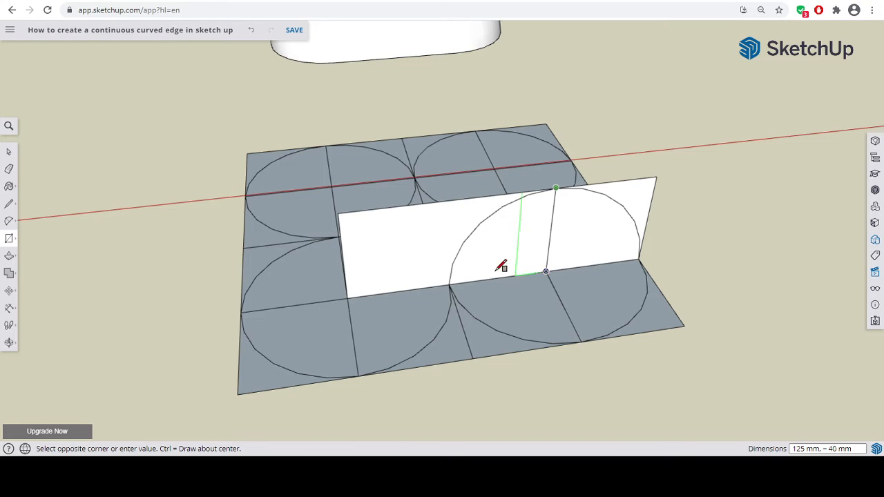
pyautogui.click(451, 282)
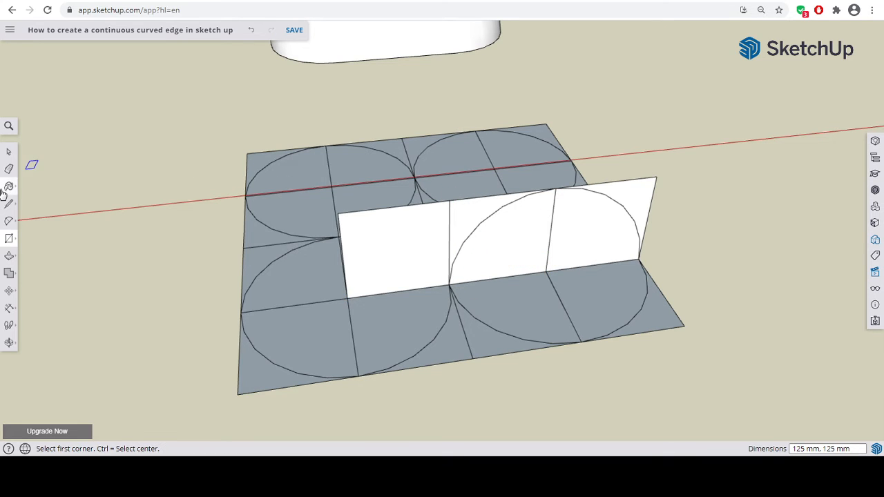
# Erase the upright rectangle beyond the square's midline, the inner quarter arc and the vertical centre line
pyautogui.click(9, 170)
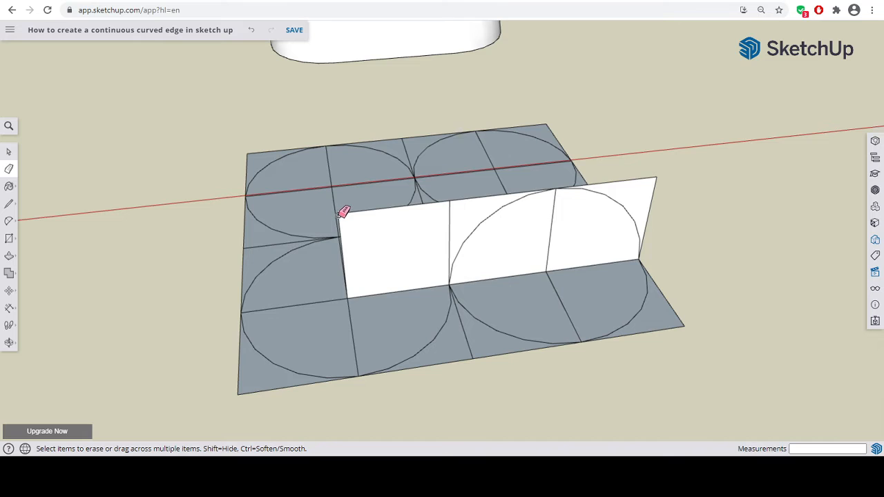
pyautogui.click(340, 215)
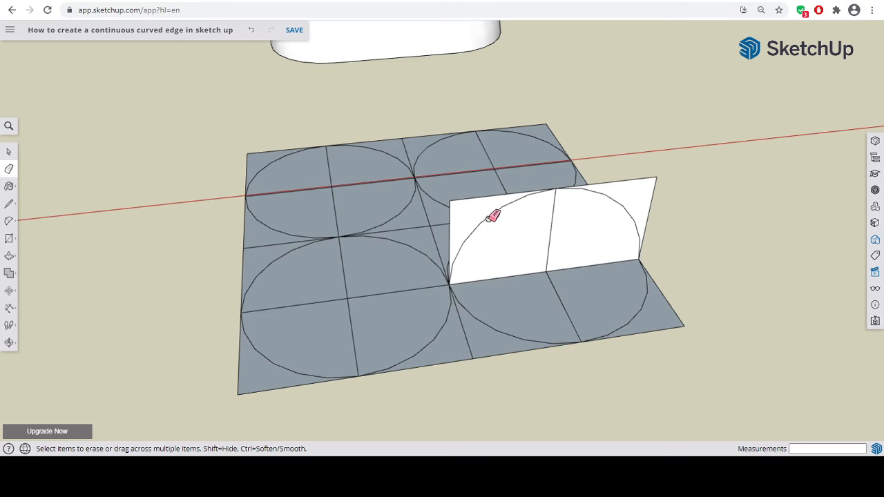
pyautogui.click(488, 219)
pyautogui.click(552, 228)
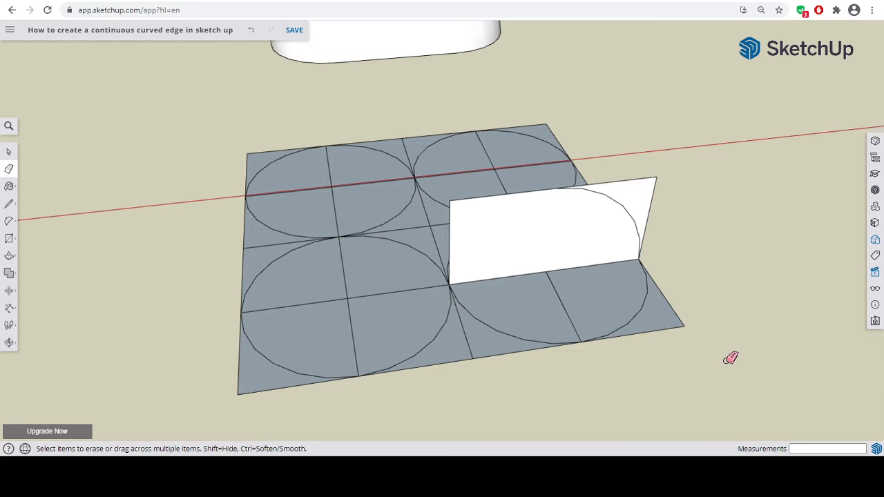
# Erase the half of the vertical circle hanging below the flat square
pyautogui.press('o')
pyautogui.moveTo(705, 366)
pyautogui.mouseDown()
pyautogui.moveTo(700, 217)
pyautogui.moveTo(671, 134)
pyautogui.mouseUp()
pyautogui.click(9, 170)
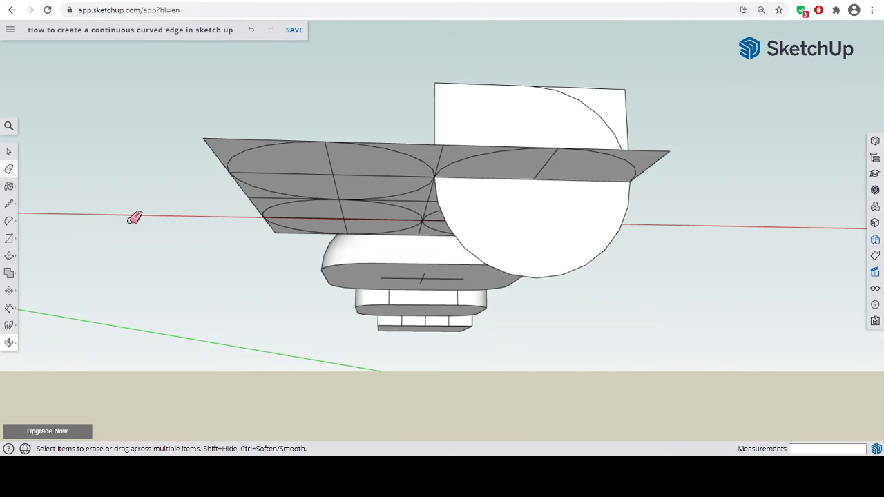
pyautogui.click(553, 275)
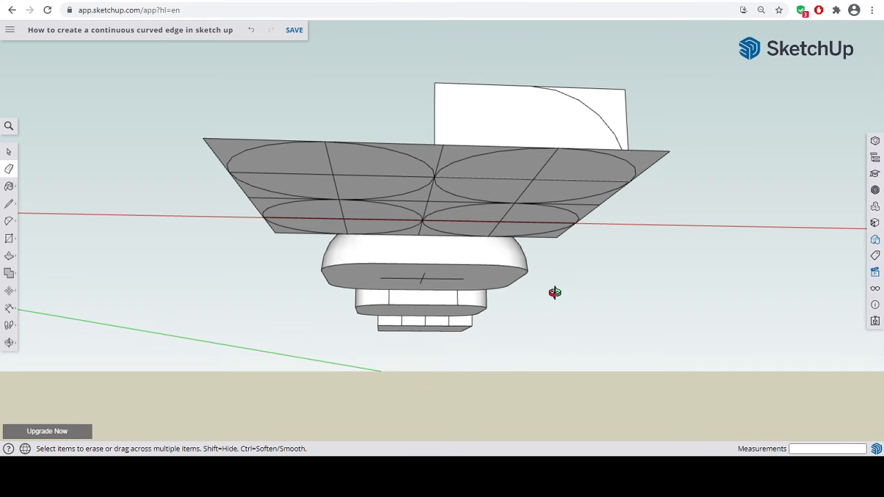
# Erase the upright rectangle's outer corner edges beyond the arc, leaving a profile with one rounded corner
pyautogui.press('o')
pyautogui.moveTo(554, 292); pyautogui.dragTo(540, 440)
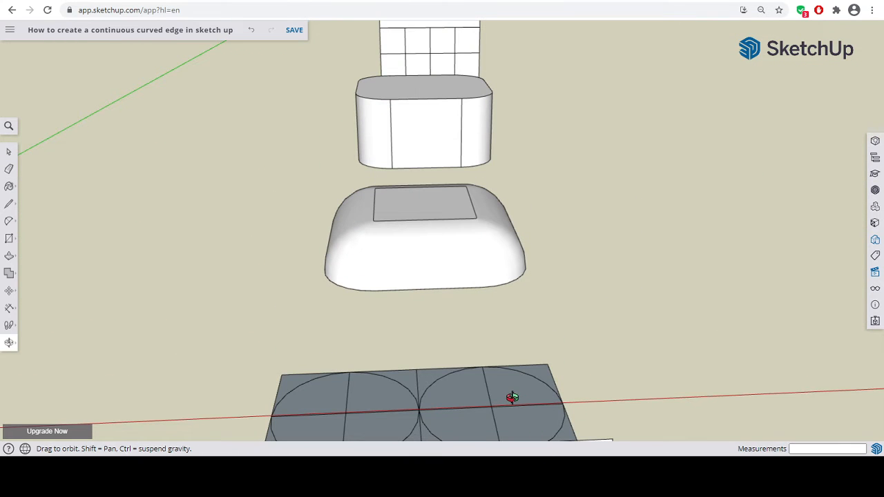
pyautogui.moveTo(508, 403); pyautogui.dragTo(528, 251)
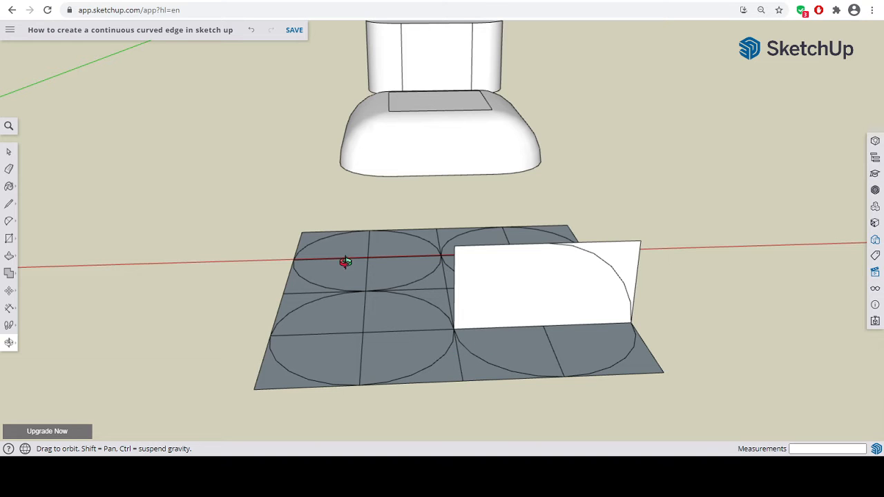
pyautogui.click(8, 169)
pyautogui.click(638, 242)
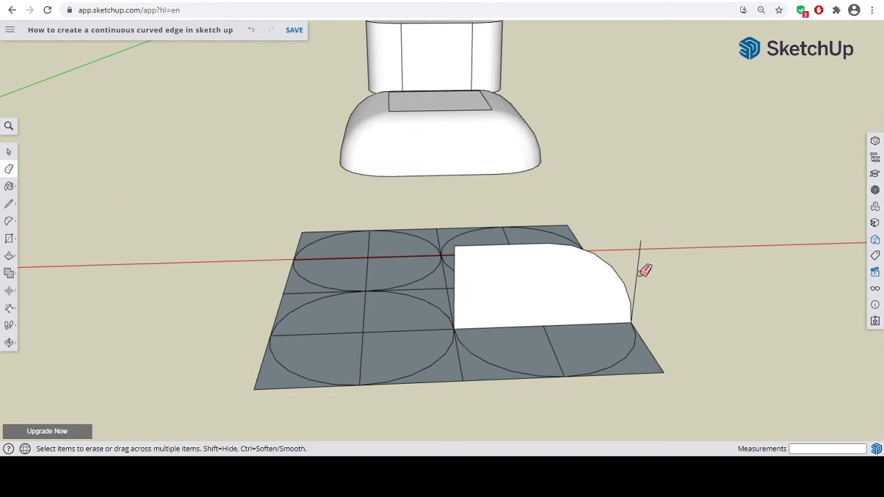
pyautogui.click(637, 274)
# Erase the flat square's four corners outside the circle arcs to form a rounded square
pyautogui.click(657, 371)
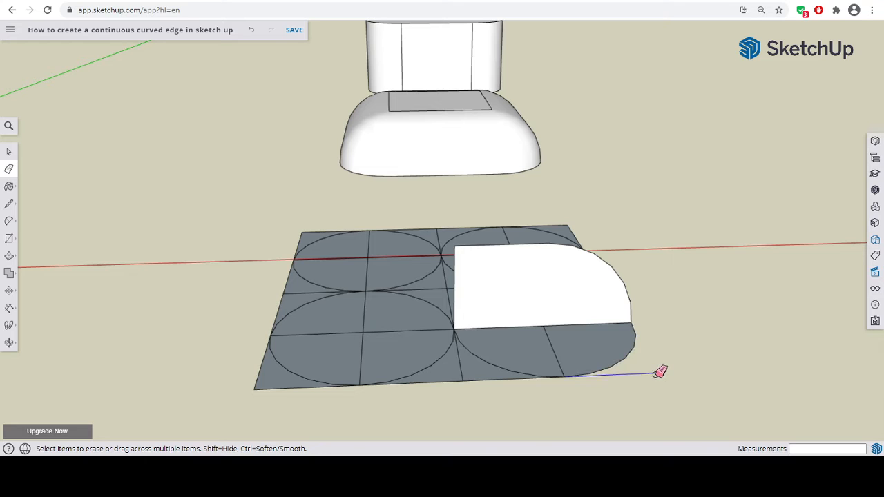
pyautogui.click(657, 374)
pyautogui.moveTo(257, 388); pyautogui.dragTo(254, 391)
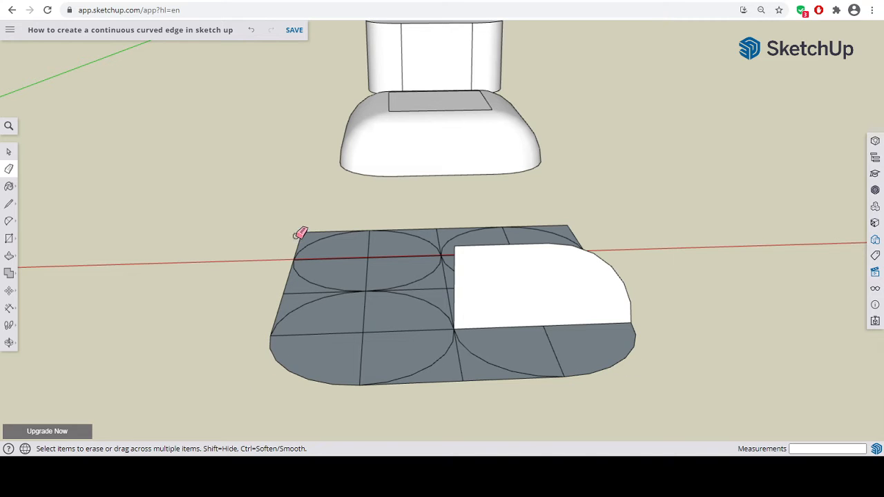
pyautogui.moveTo(303, 233); pyautogui.dragTo(365, 225)
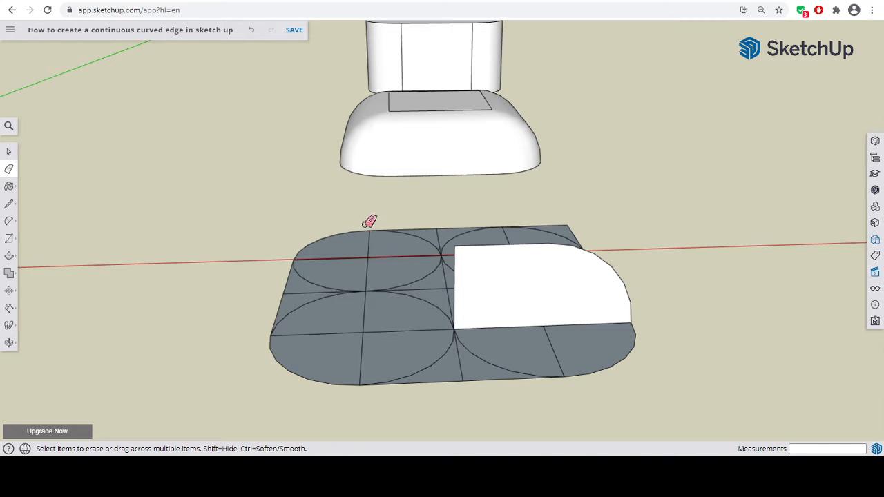
pyautogui.click(570, 225)
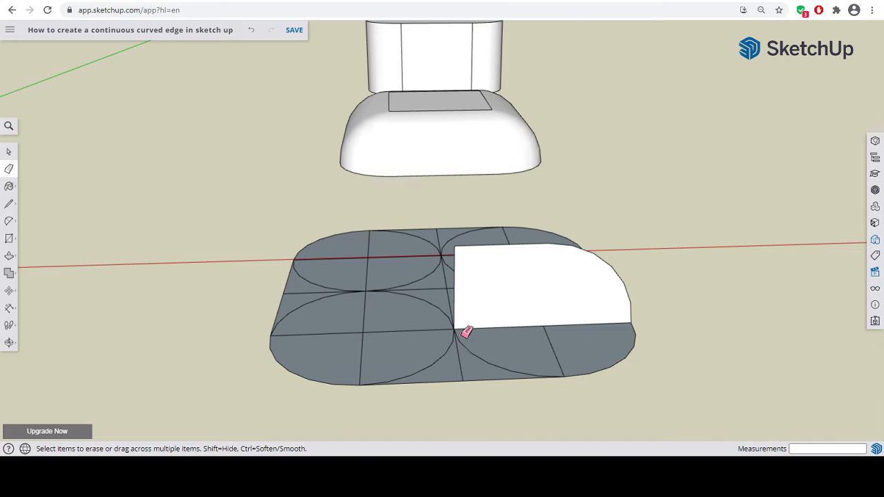
# Erase the dividing lines and inner circle arcs across the middle and far side of the rounded square, behind the upright profile
pyautogui.click(9, 341)
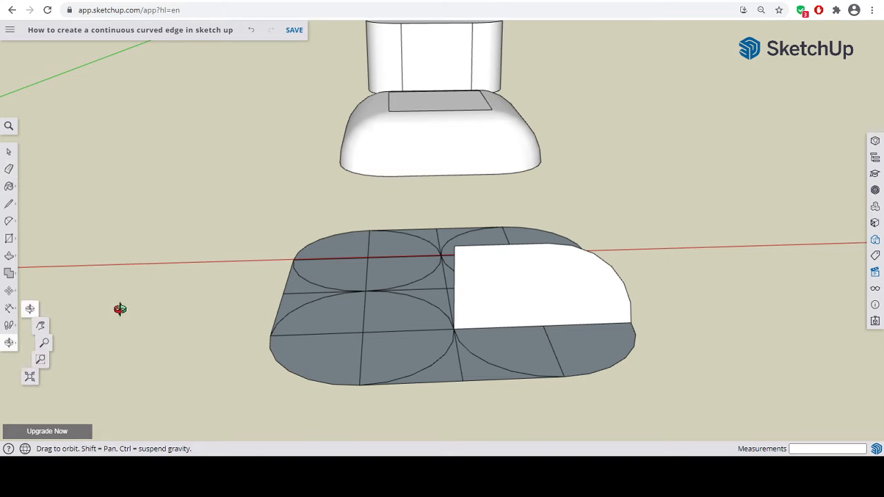
pyautogui.moveTo(350, 306); pyautogui.dragTo(334, 365)
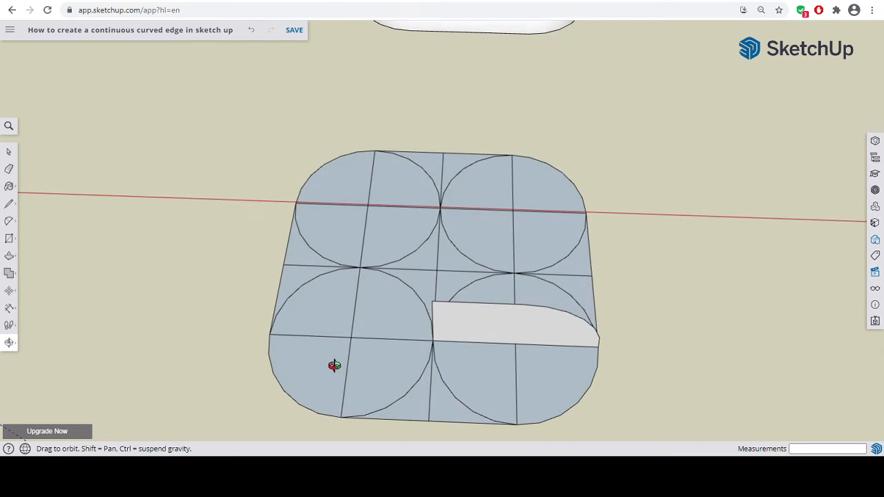
pyautogui.click(9, 169)
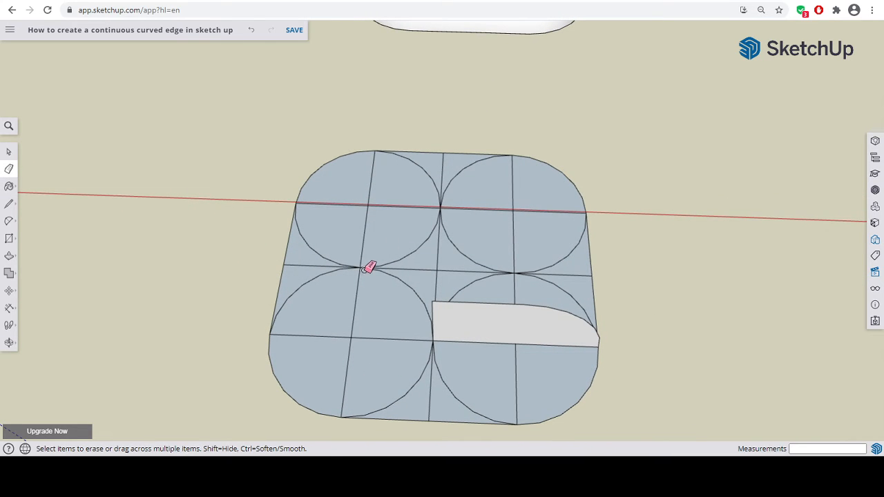
pyautogui.moveTo(359, 268); pyautogui.dragTo(364, 270)
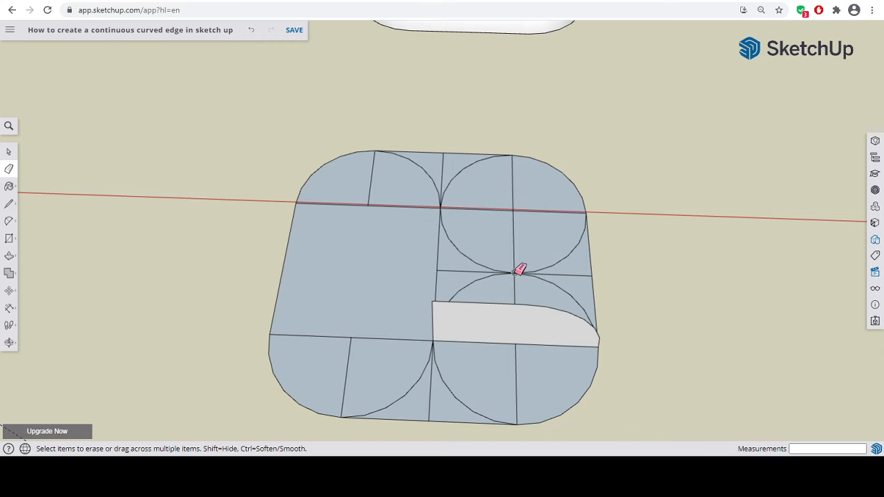
pyautogui.moveTo(514, 273); pyautogui.dragTo(506, 260)
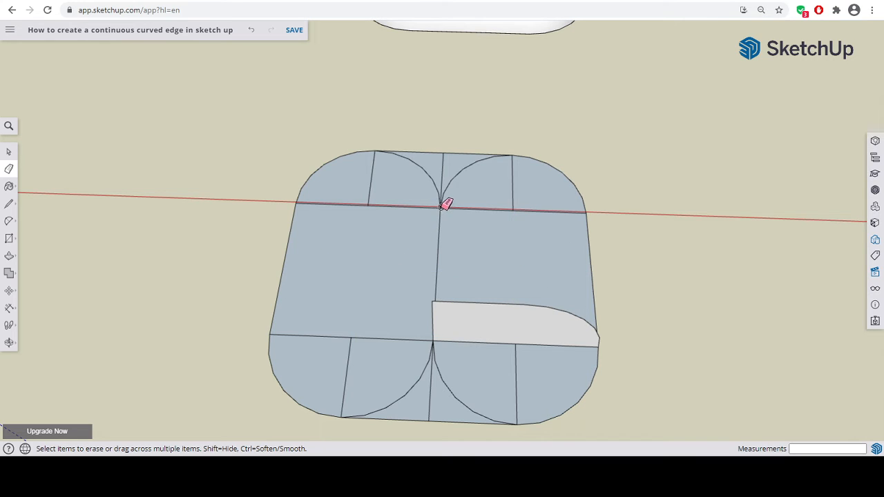
pyautogui.moveTo(440, 207)
pyautogui.mouseDown()
pyautogui.moveTo(459, 207)
pyautogui.moveTo(442, 209)
pyautogui.mouseUp()
pyautogui.moveTo(514, 209); pyautogui.dragTo(510, 210)
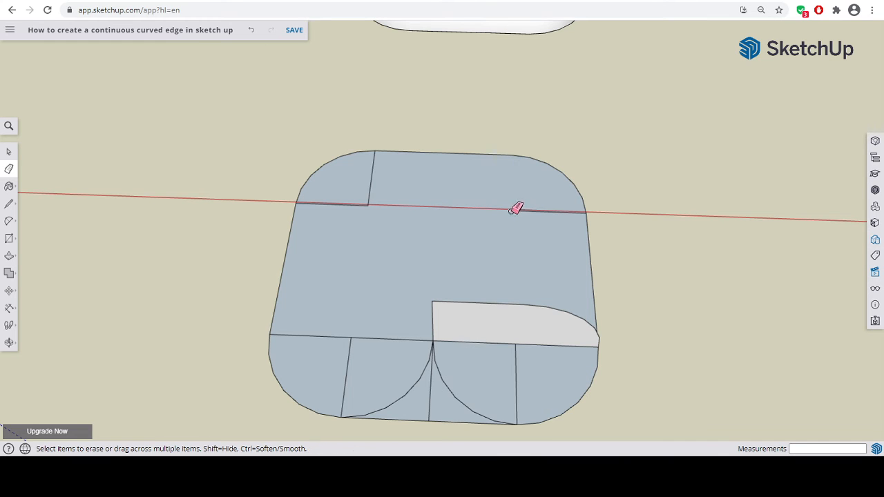
pyautogui.moveTo(369, 204); pyautogui.dragTo(368, 205)
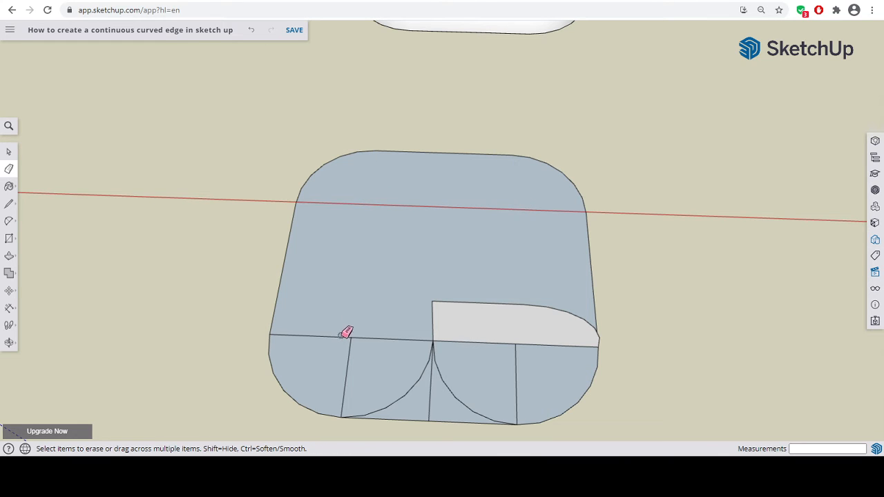
# Erase the remaining dividing lines and inner arcs in front of the upright profile, keeping the profile itself intact
pyautogui.moveTo(350, 338); pyautogui.dragTo(352, 338)
pyautogui.moveTo(434, 351); pyautogui.dragTo(438, 352)
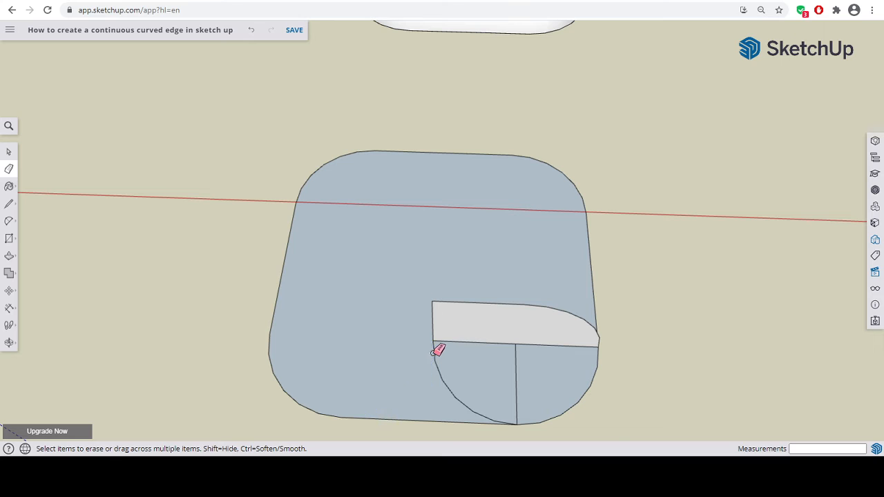
pyautogui.click(437, 354)
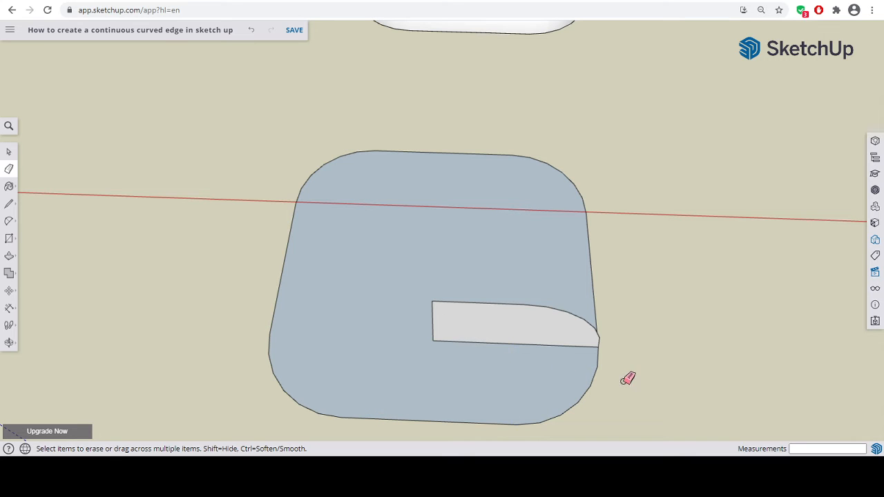
pyautogui.click(592, 333)
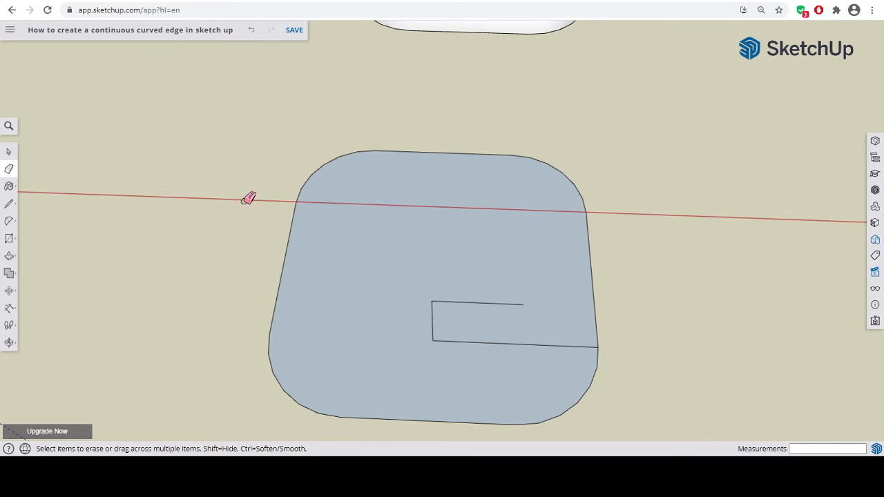
pyautogui.click(251, 32)
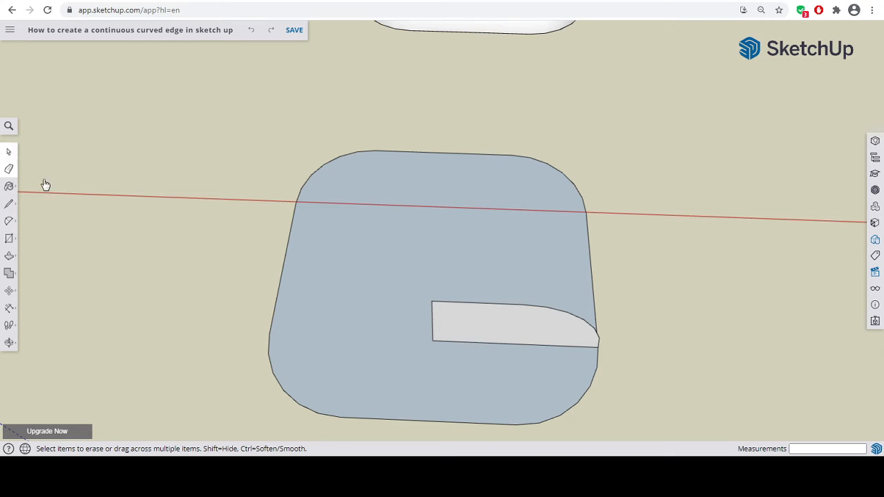
# Delete the flat face of the rounded square, keeping its outline as a path around the upright profile
pyautogui.press('space')
pyautogui.click(437, 311)
pyautogui.click(410, 279)
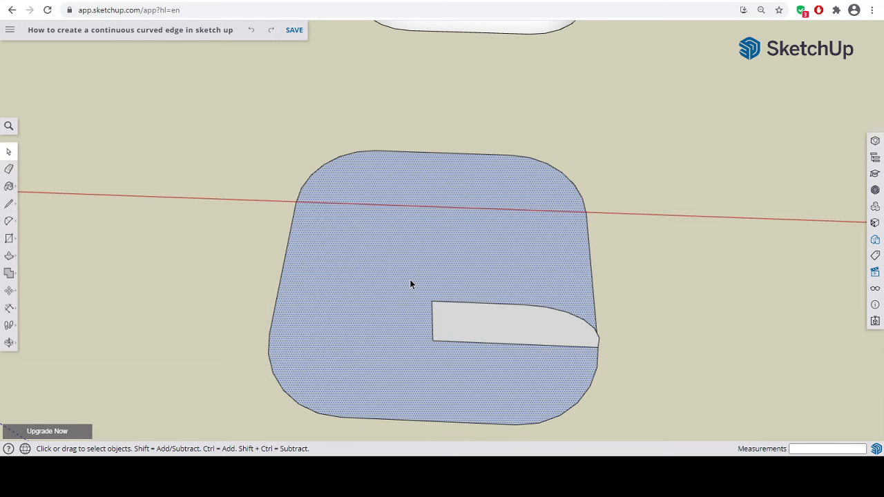
pyautogui.press('Delete')
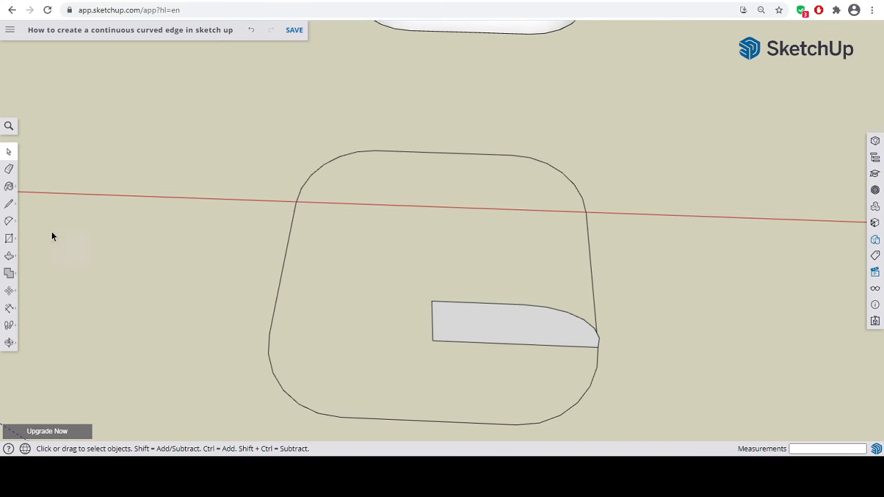
# Try to sweep the upright curved profile along the rounded outline with Follow Me
pyautogui.click(9, 255)
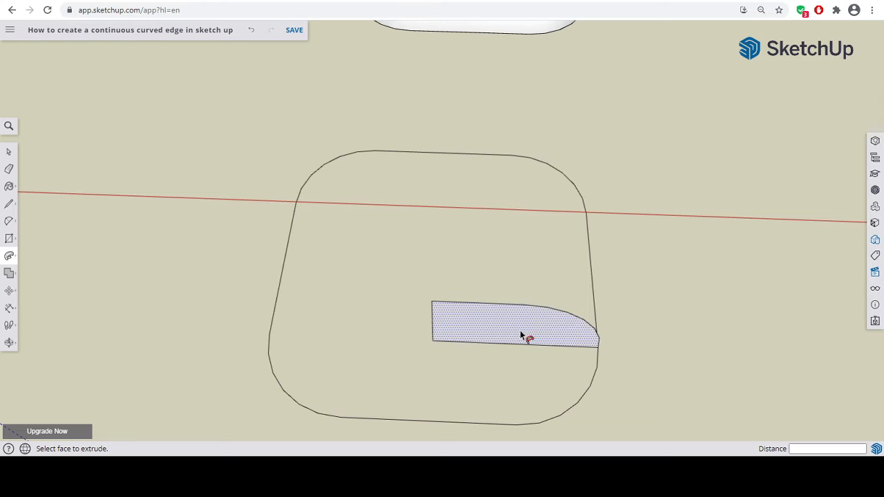
pyautogui.moveTo(527, 337); pyautogui.dragTo(588, 289)
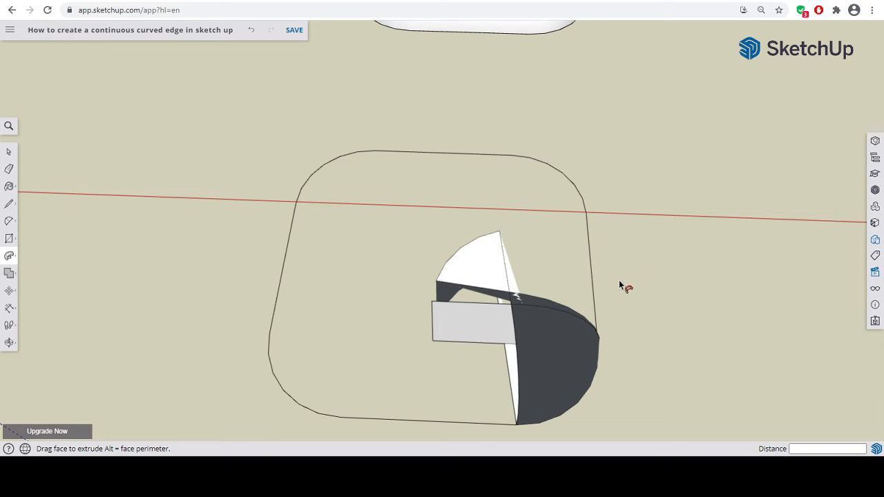
pyautogui.press('o')
pyautogui.moveTo(626, 279); pyautogui.dragTo(318, 385)
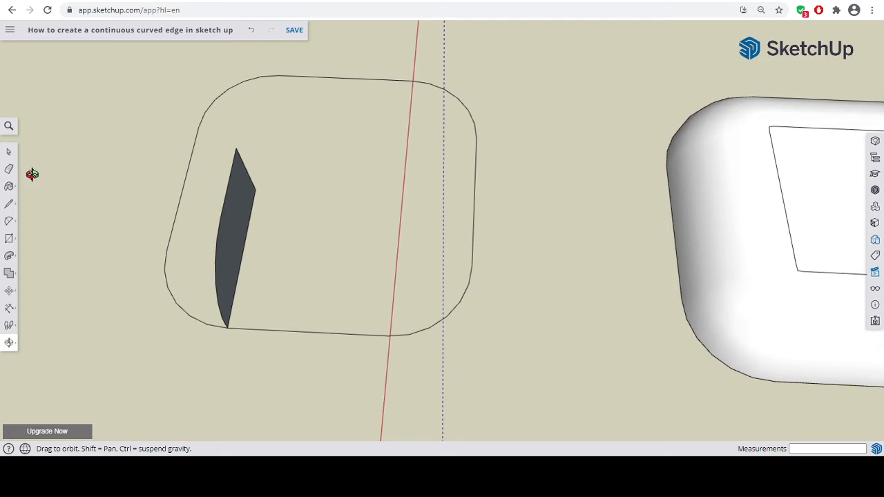
pyautogui.click(13, 256)
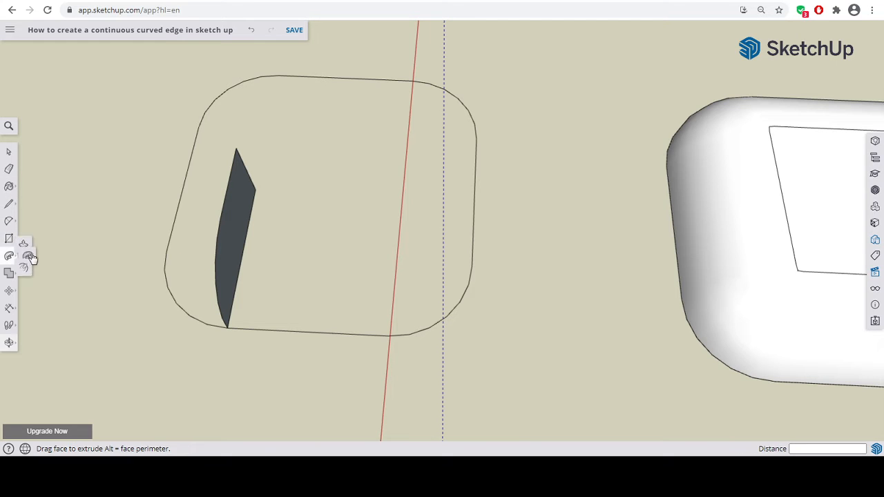
pyautogui.click(27, 256)
pyautogui.click(235, 242)
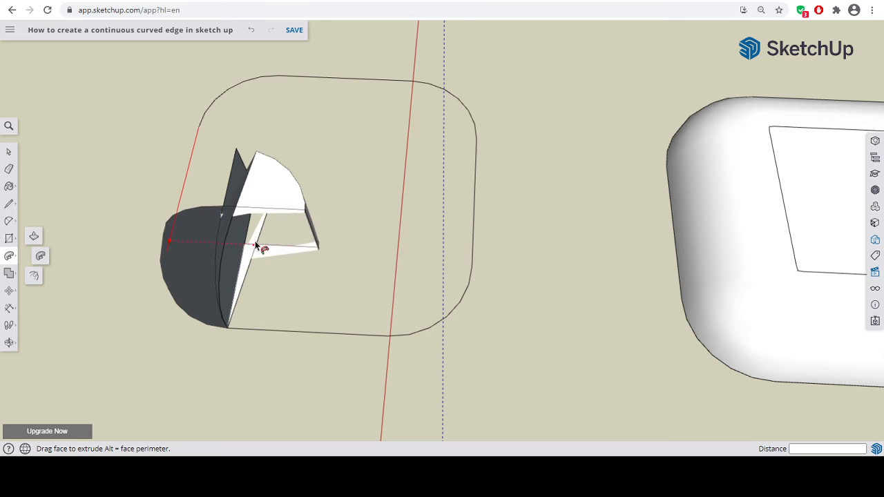
pyautogui.press('Escape')
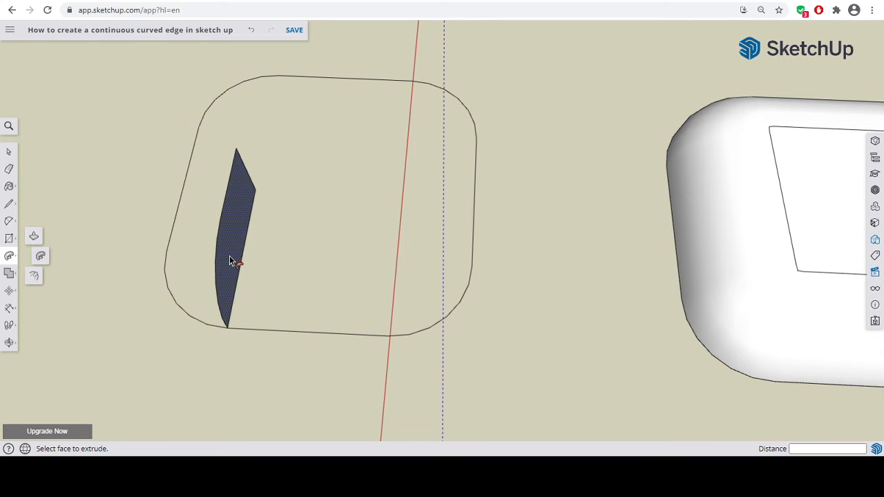
pyautogui.click(231, 261)
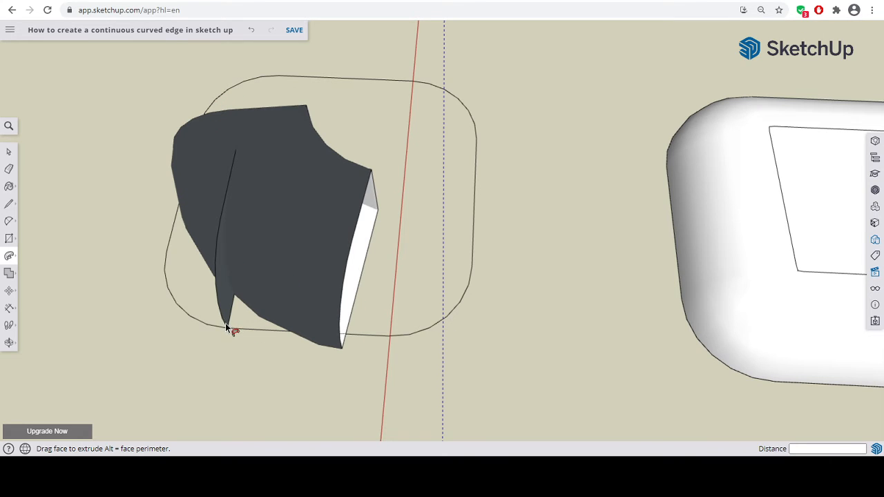
pyautogui.press('Escape')
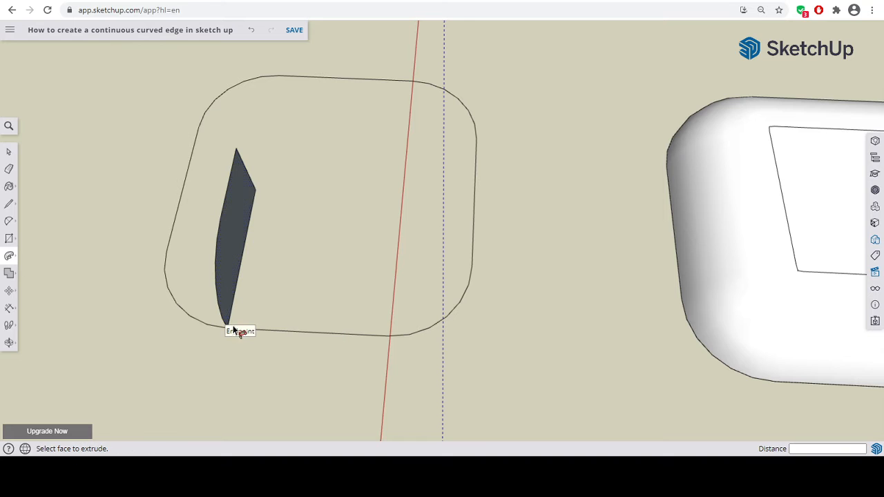
# Sweep the upright curved profile around the entire rounded outline with Follow Me, ending back at its starting point
pyautogui.moveTo(228, 311); pyautogui.dragTo(394, 329)
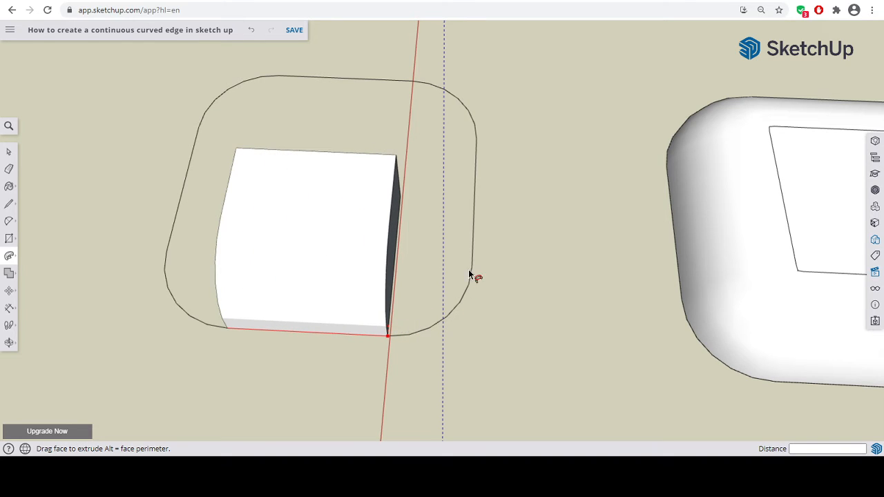
pyautogui.moveTo(469, 272); pyautogui.dragTo(470, 234)
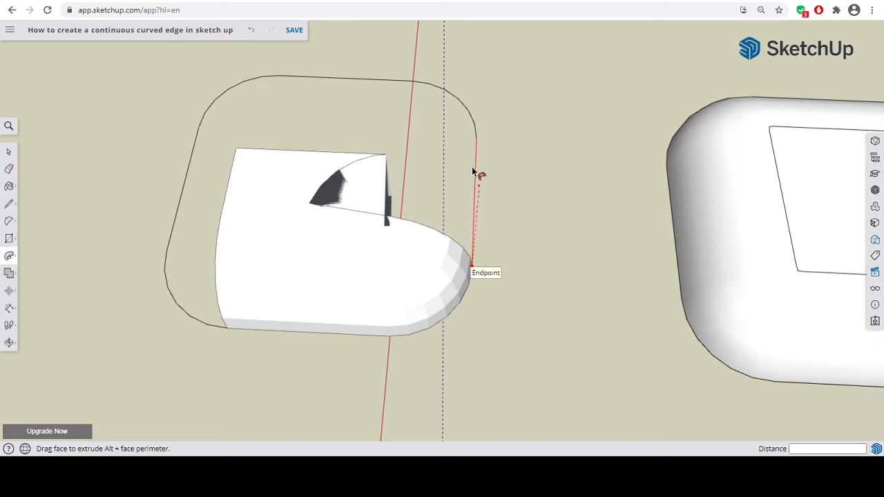
pyautogui.moveTo(473, 172); pyautogui.dragTo(227, 331)
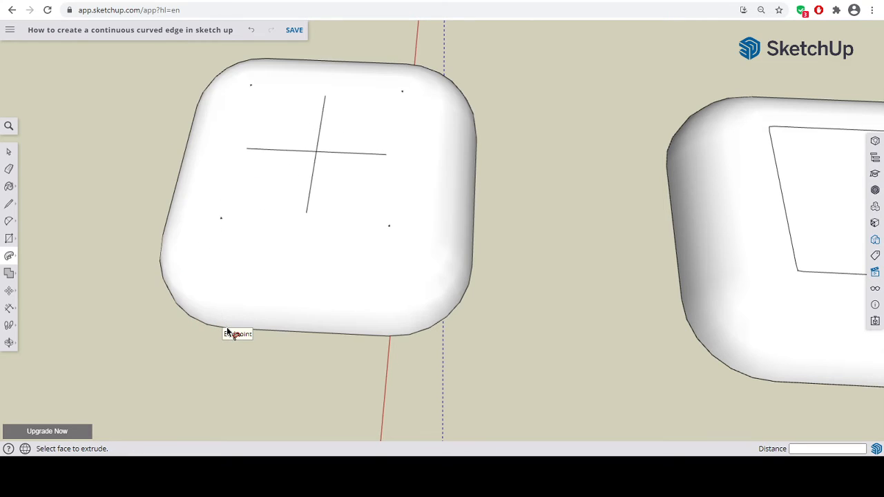
# Erase the two crossing lines on top of the swept rounded solid
pyautogui.click(9, 151)
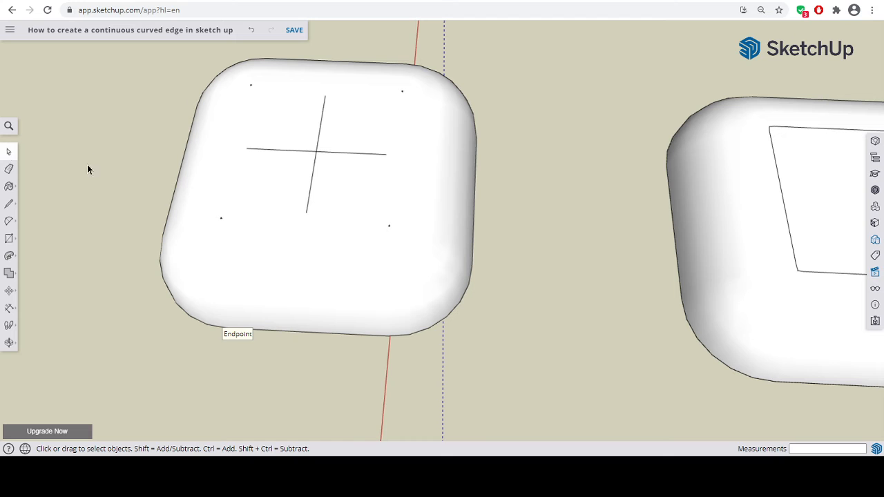
pyautogui.click(9, 342)
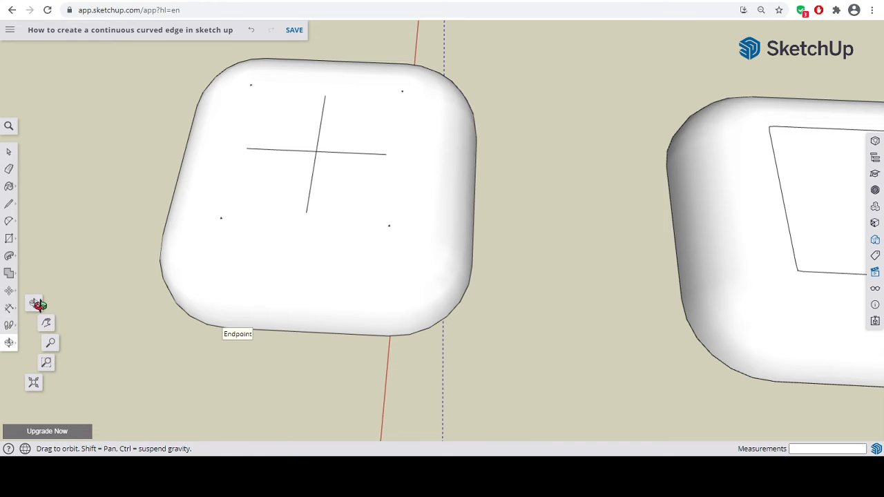
pyautogui.moveTo(142, 355); pyautogui.dragTo(289, 362)
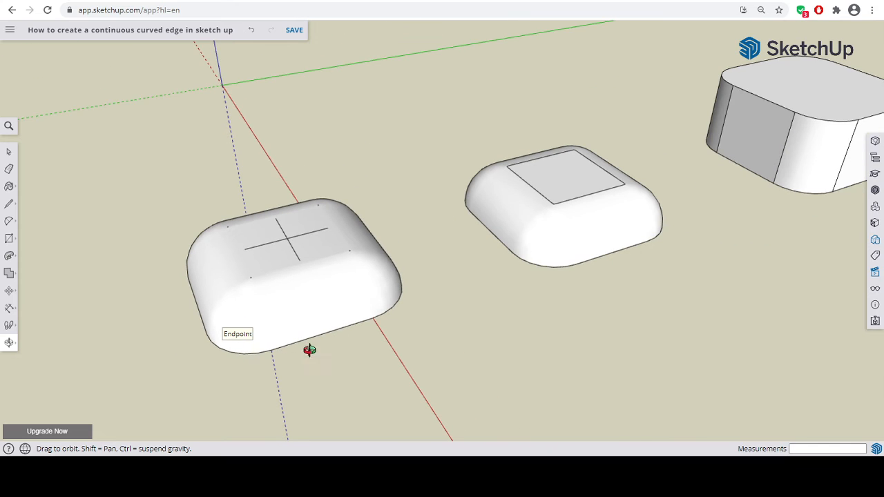
pyautogui.click(9, 168)
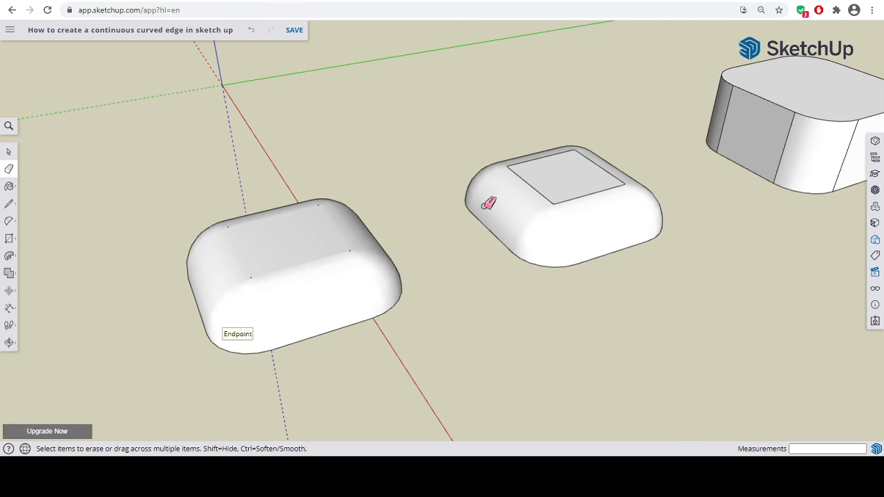
# Make the entire swept rounded solid a component, keeping the default settings
pyautogui.click(9, 151)
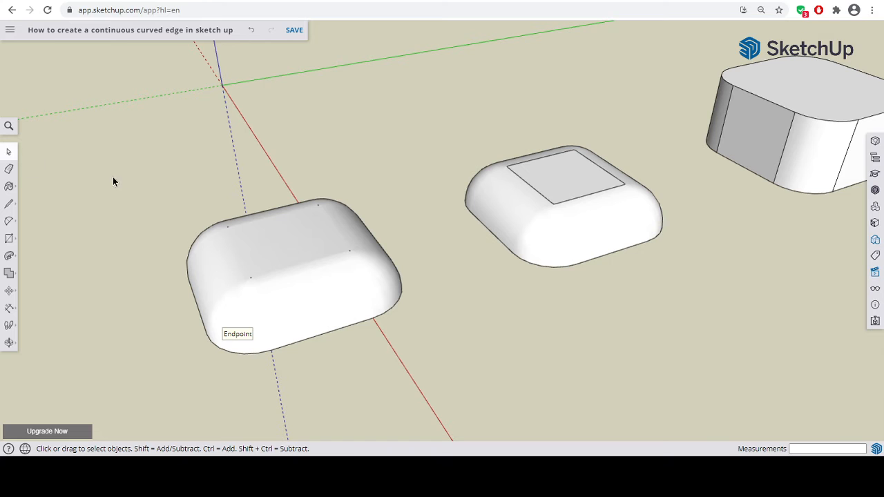
pyautogui.moveTo(114, 181); pyautogui.dragTo(435, 388)
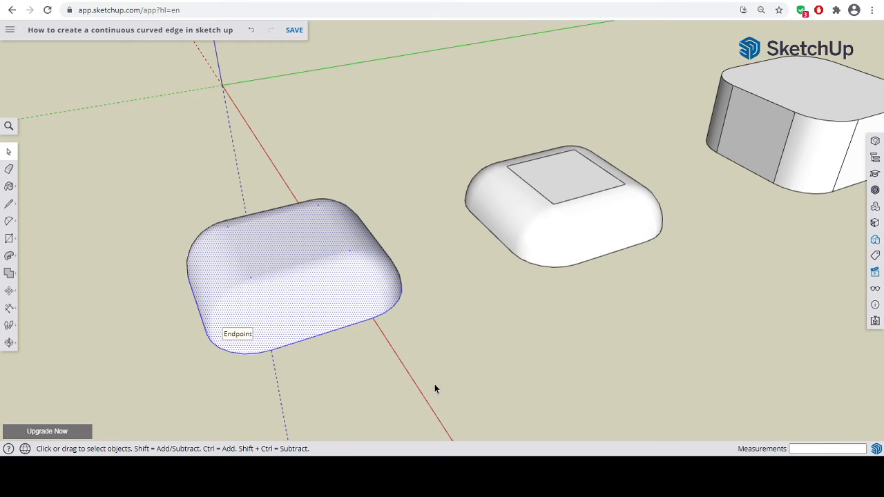
pyautogui.rightClick(329, 297)
pyautogui.click(351, 278)
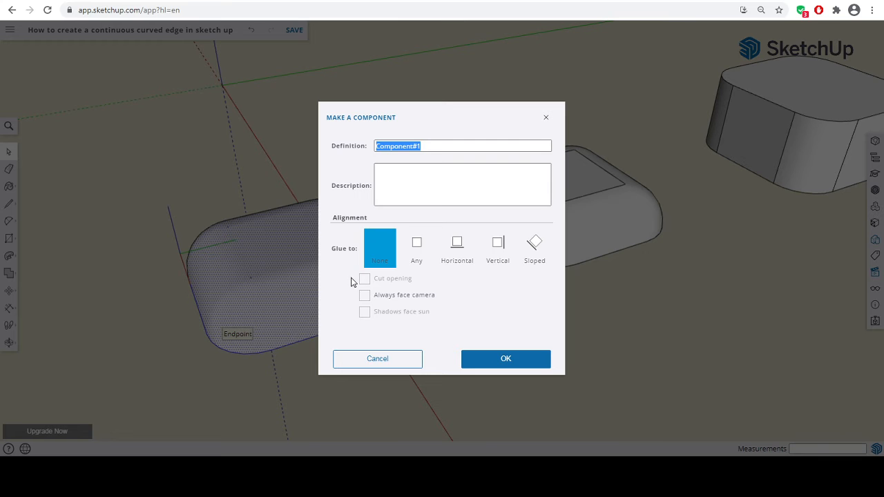
pyautogui.click(528, 358)
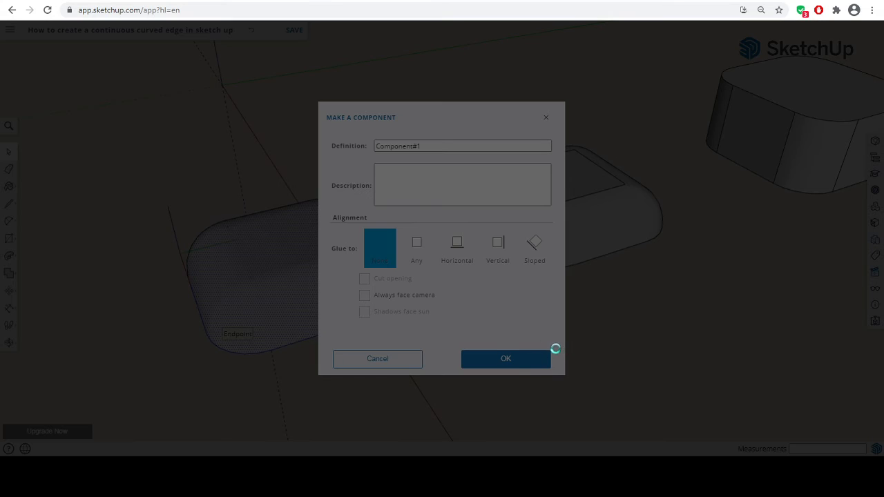
pyautogui.scroll(-3, 136, 338)
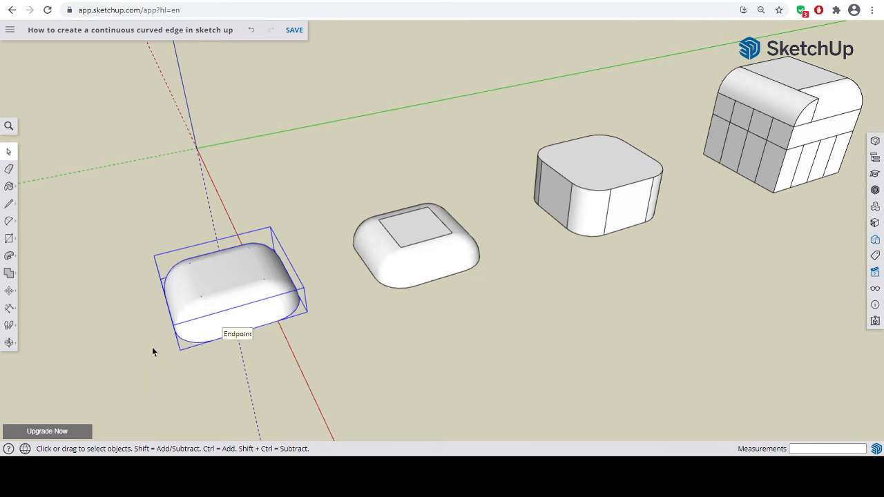
pyautogui.click(10, 343)
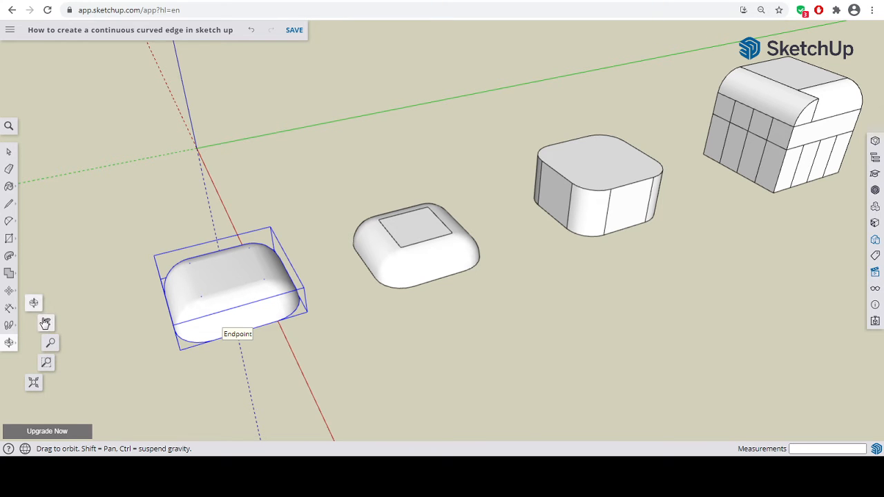
pyautogui.click(46, 323)
pyautogui.moveTo(97, 350); pyautogui.dragTo(252, 309)
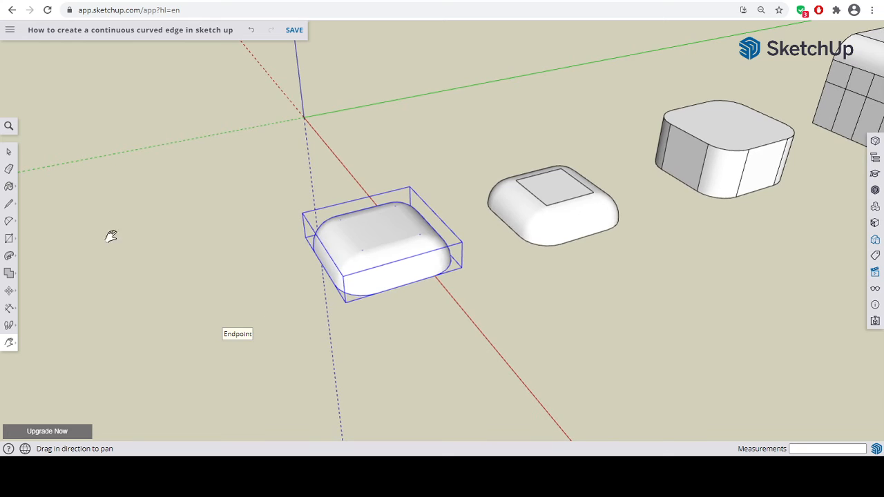
pyautogui.click(9, 294)
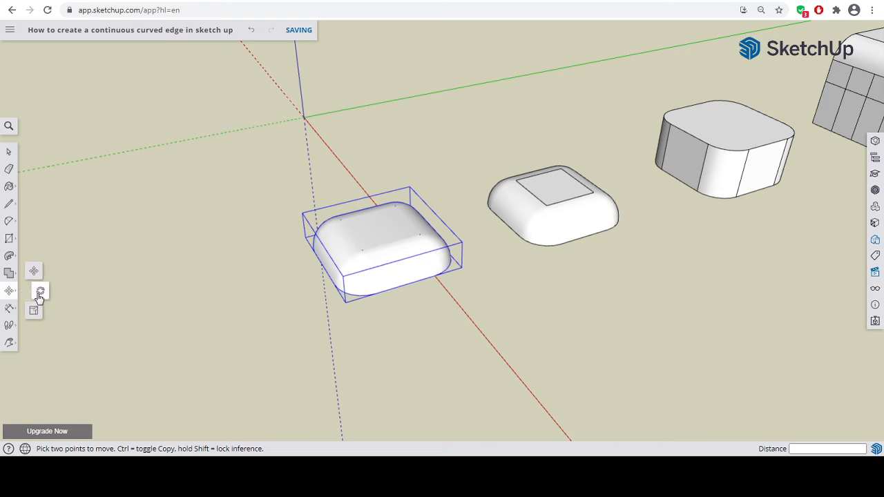
pyautogui.click(30, 290)
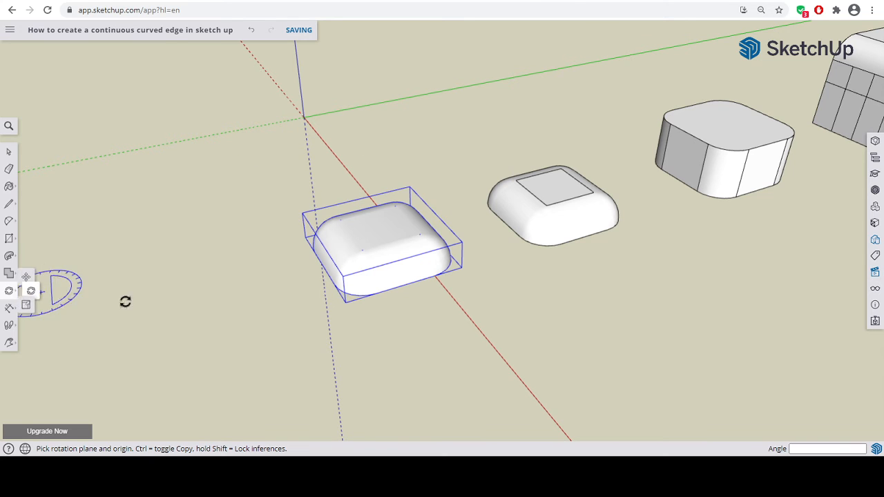
pyautogui.click(346, 303)
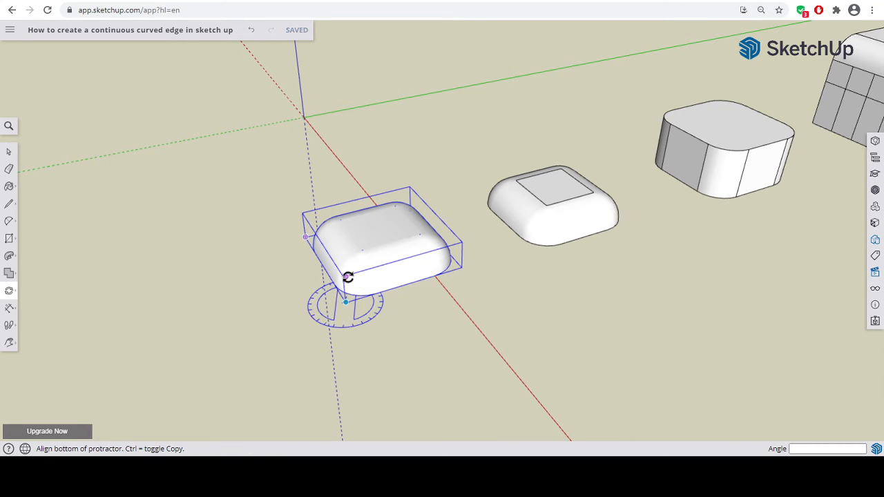
pyautogui.press('Escape')
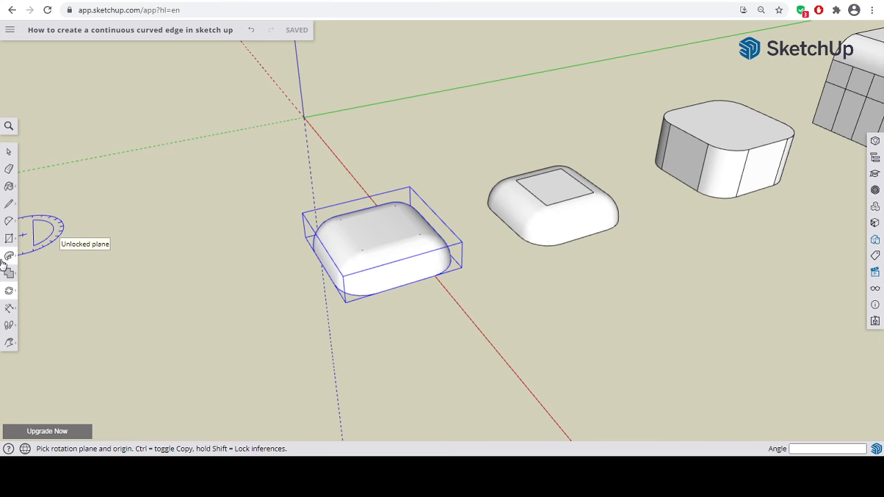
# Copy the rounded component about 727 mm along the green axis, away from the other solids
pyautogui.moveTo(10, 290)
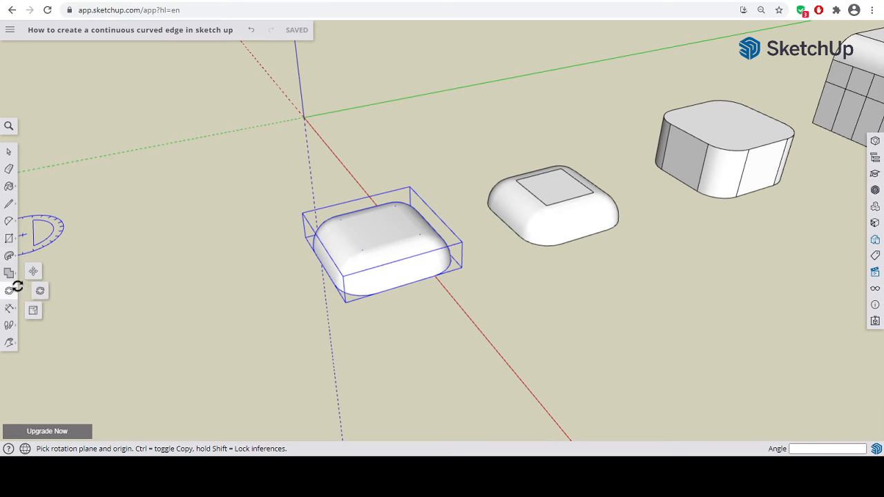
pyautogui.click(34, 273)
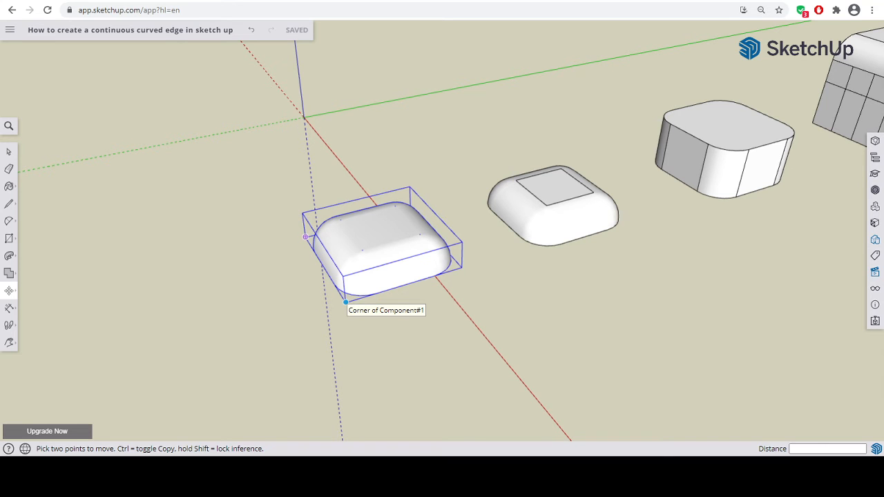
pyautogui.click(346, 302)
pyautogui.press('ctrl')
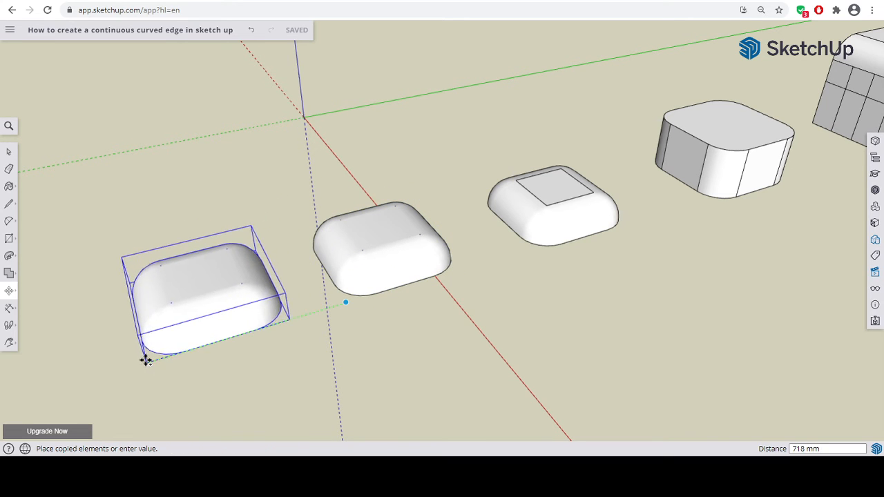
pyautogui.click(142, 360)
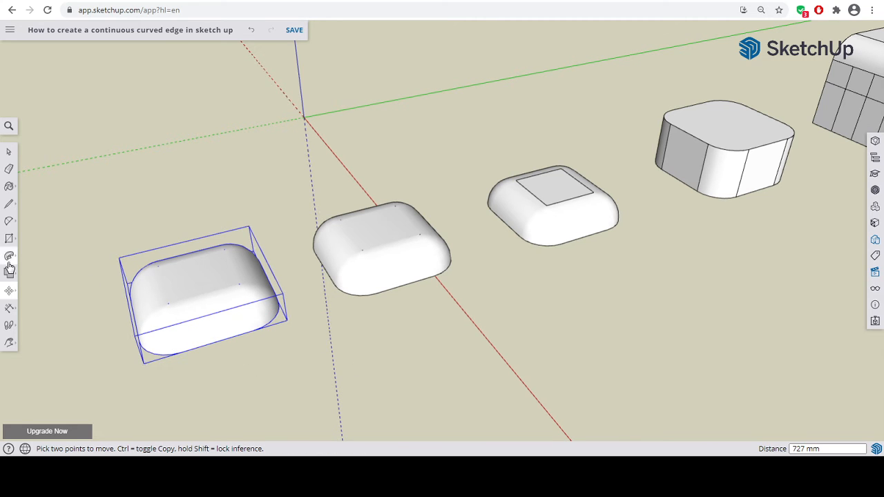
# Try to rotate the copied component 180 degrees so it lies upside down, and undo the rotation
pyautogui.moveTo(9, 295)
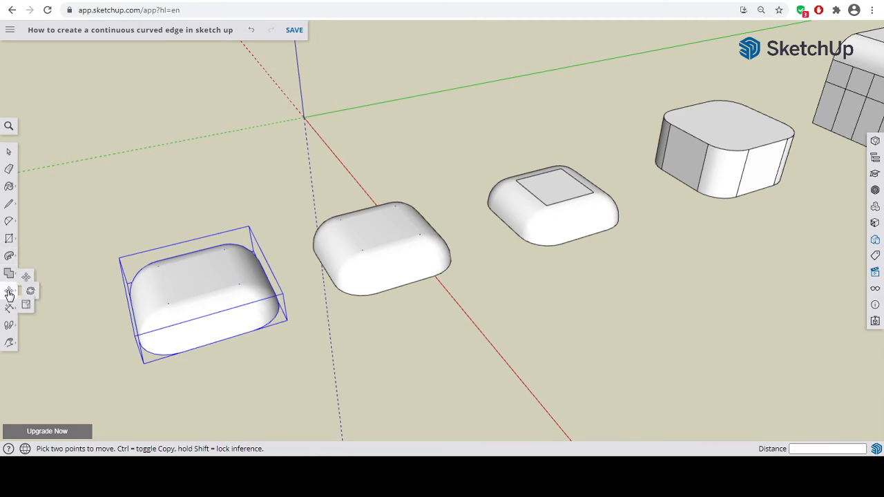
pyautogui.click(41, 292)
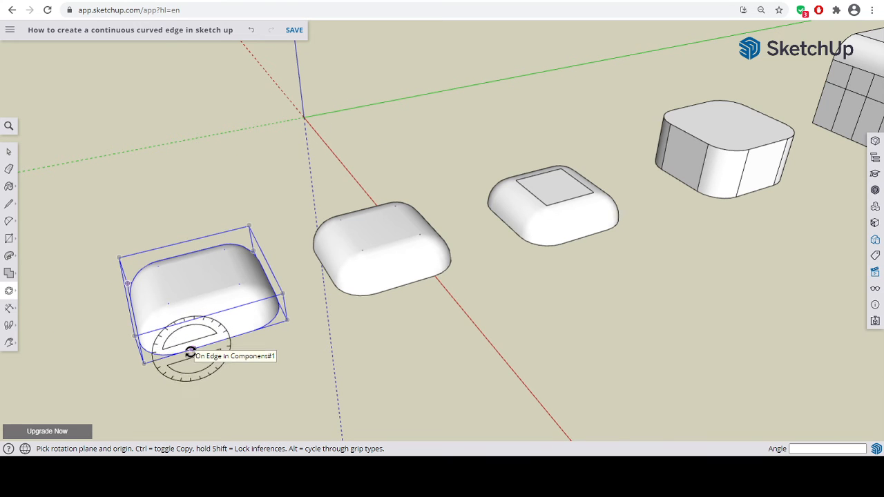
pyautogui.moveTo(191, 351); pyautogui.dragTo(209, 345)
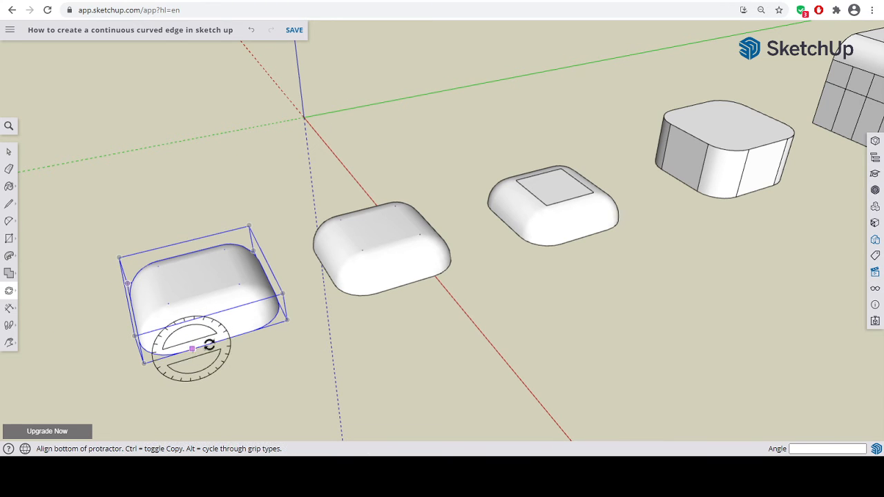
pyautogui.click(244, 337)
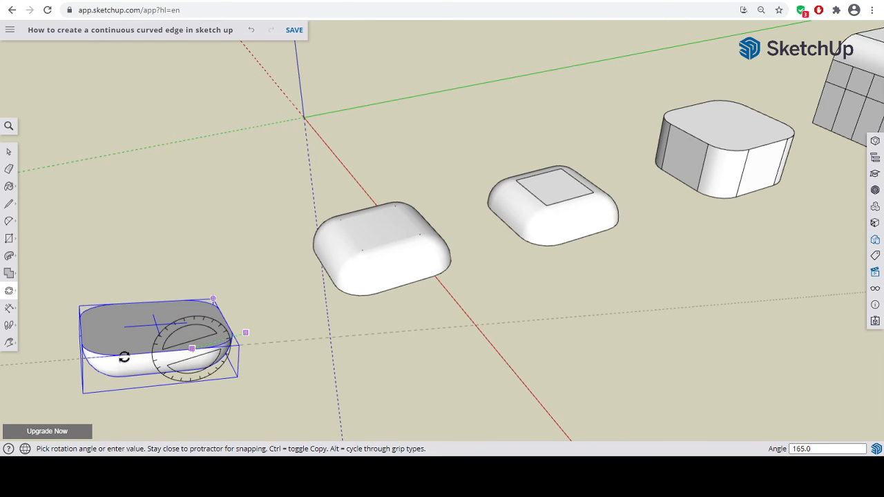
pyautogui.click(124, 357)
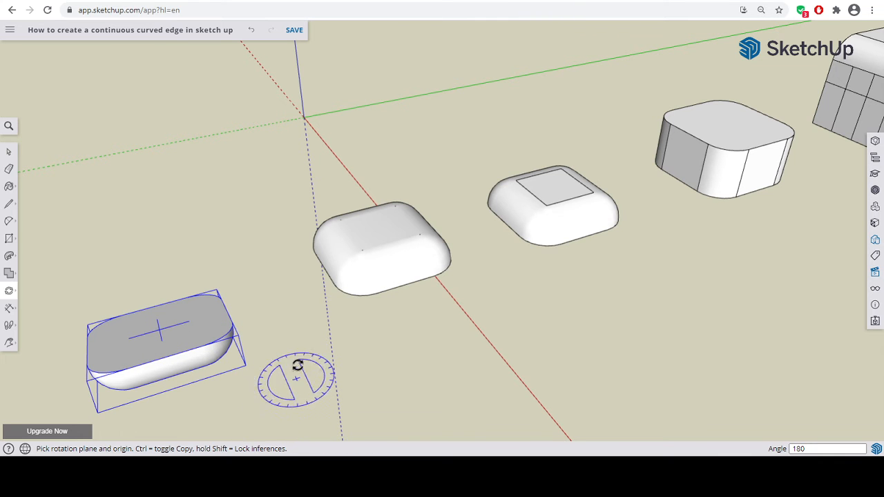
pyautogui.moveTo(280, 320); pyautogui.dragTo(107, 245, button='middle')
pyautogui.moveTo(105, 196); pyautogui.dragTo(95, 199, button='middle')
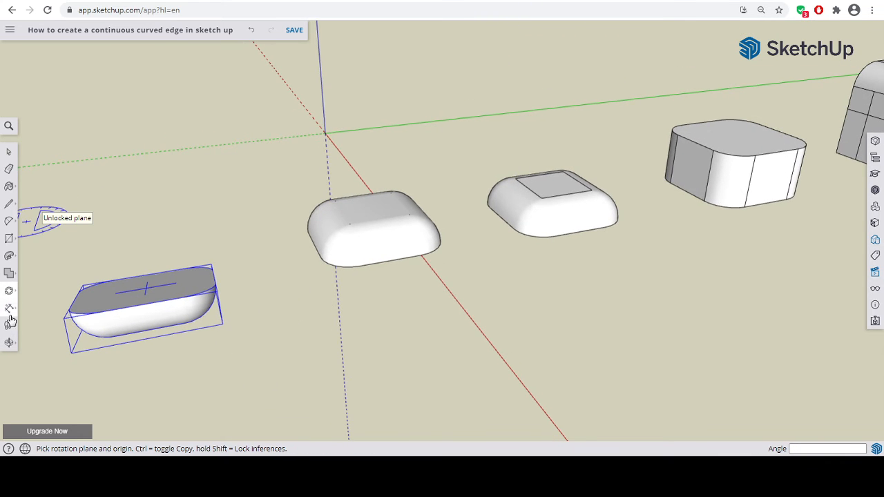
pyautogui.click(9, 344)
pyautogui.moveTo(256, 347); pyautogui.dragTo(464, 187)
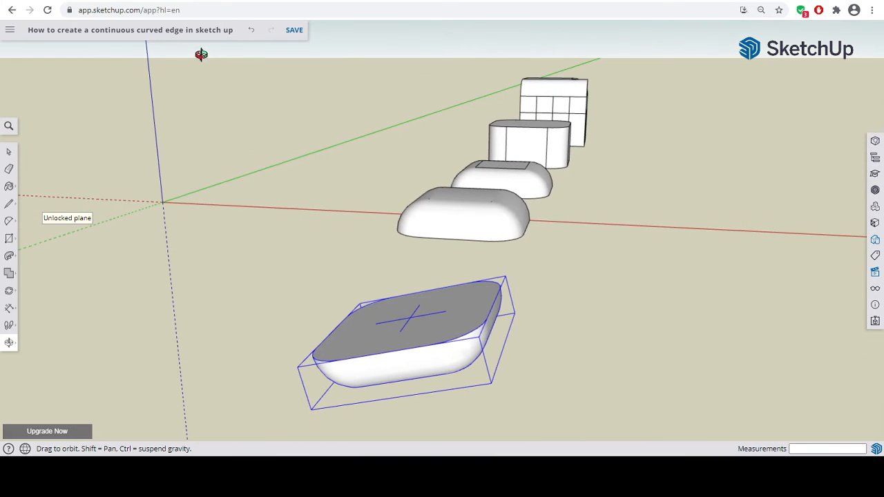
pyautogui.click(252, 31)
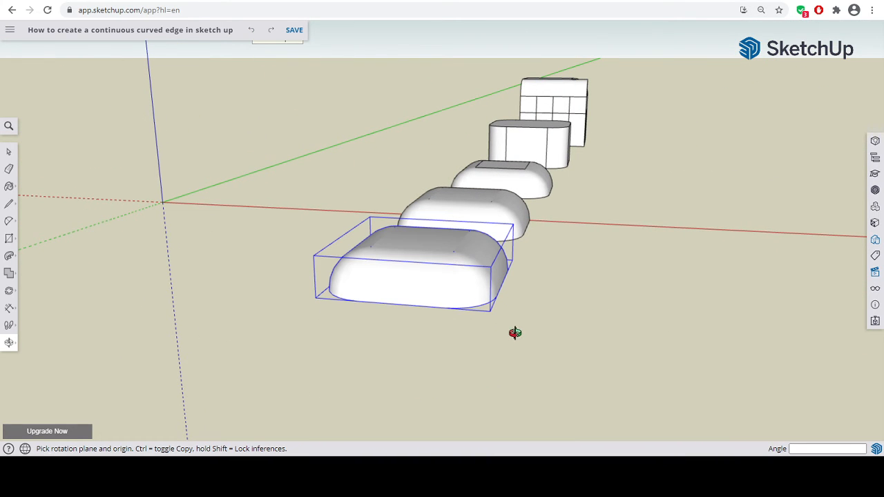
# Explode the copied rounded component into loose geometry
pyautogui.click(9, 290)
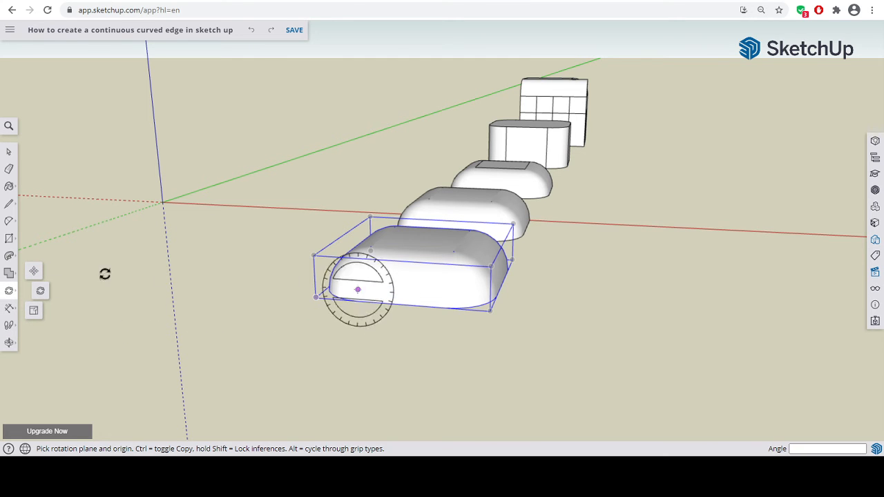
pyautogui.press('r')
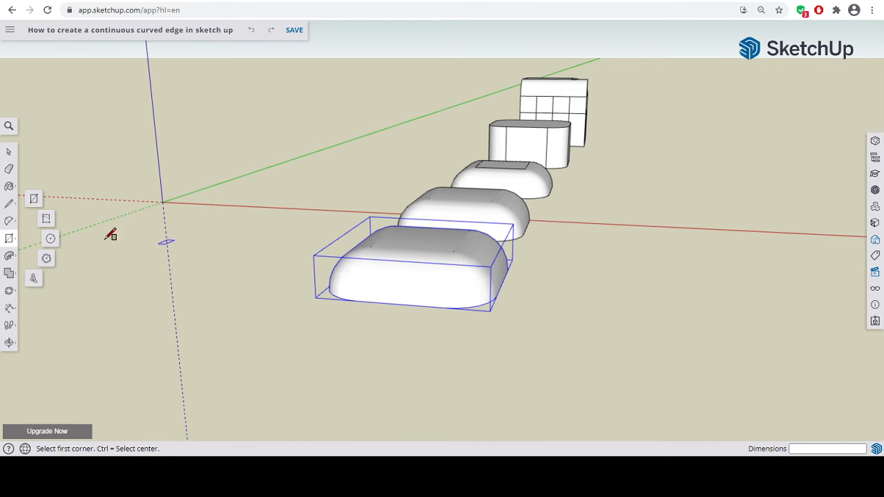
pyautogui.click(9, 152)
pyautogui.rightClick(416, 289)
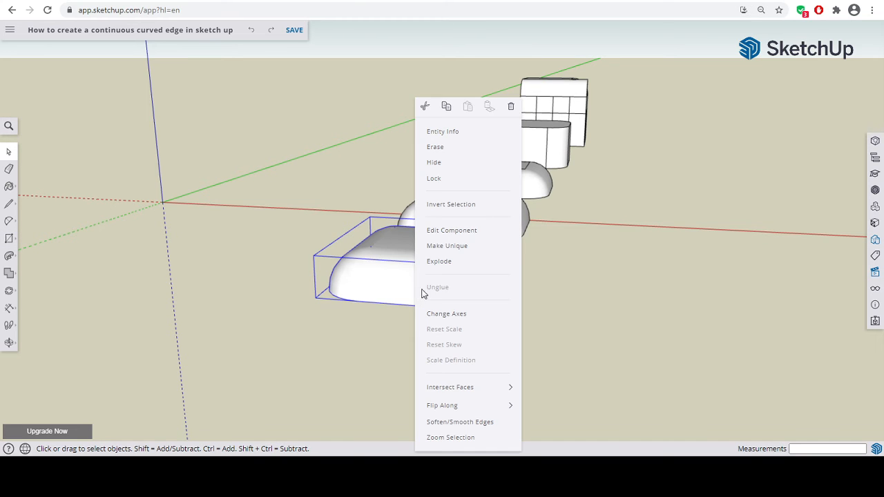
pyautogui.click(442, 258)
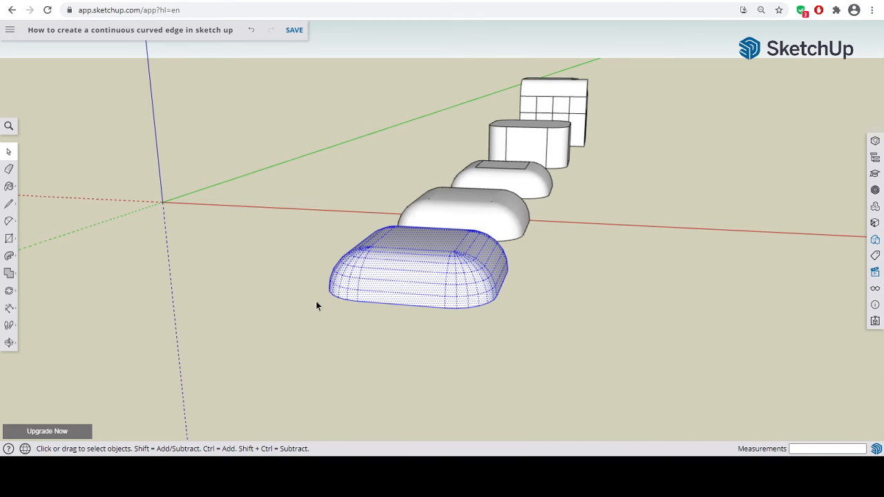
pyautogui.click(9, 238)
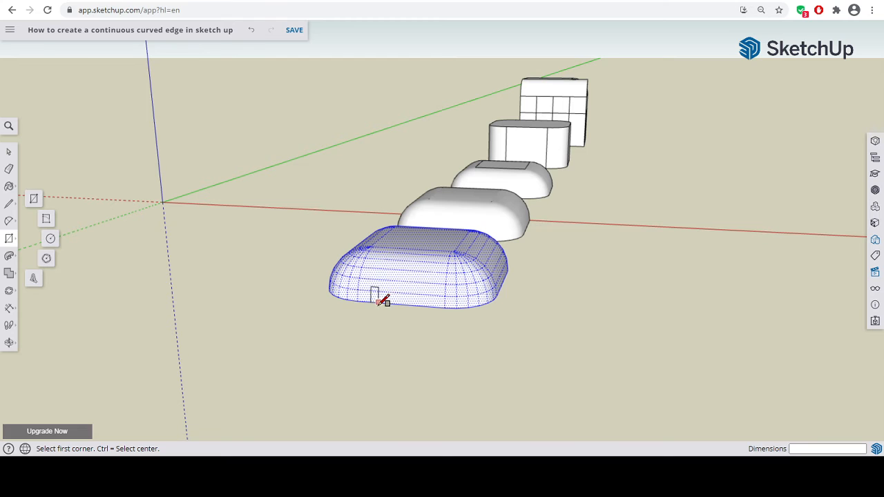
pyautogui.click(378, 303)
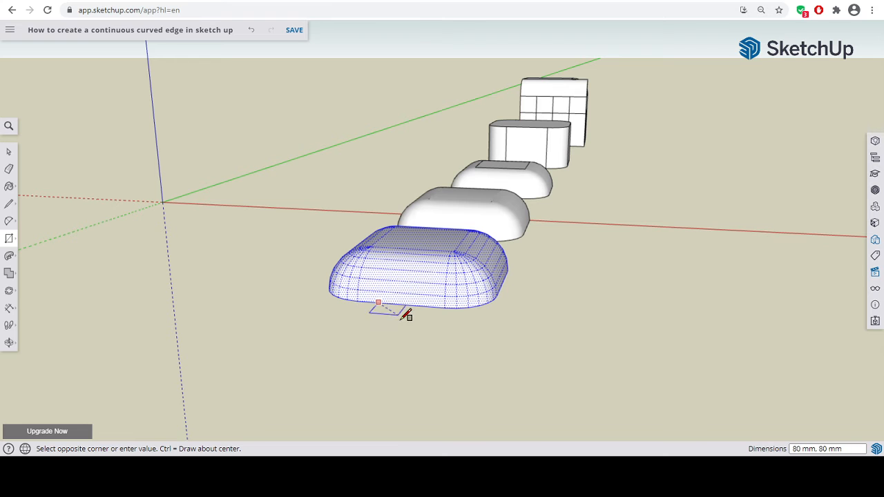
pyautogui.press('o')
# Draw a narrow flat rectangle outward from the straight bottom edge of the exploded solid
pyautogui.moveTo(400, 319); pyautogui.dragTo(308, 334)
pyautogui.scroll(3, 253, 308)
pyautogui.scroll(2, 353, 297)
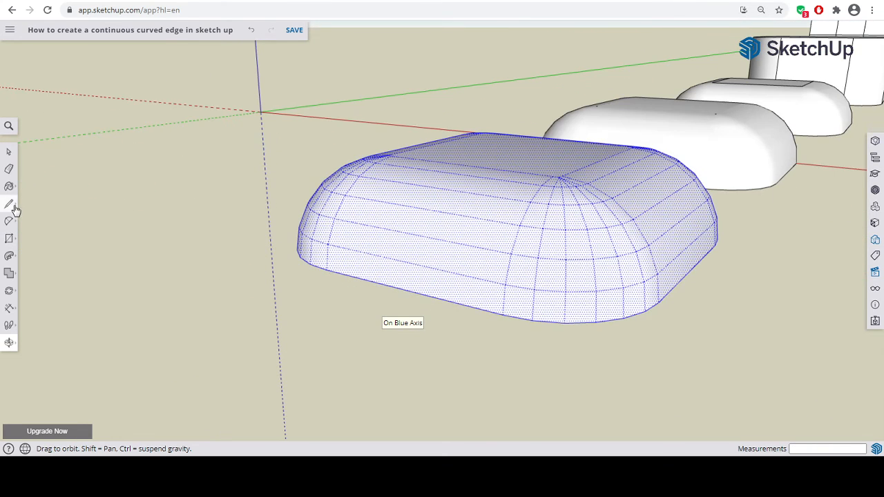
pyautogui.click(9, 151)
pyautogui.click(245, 279)
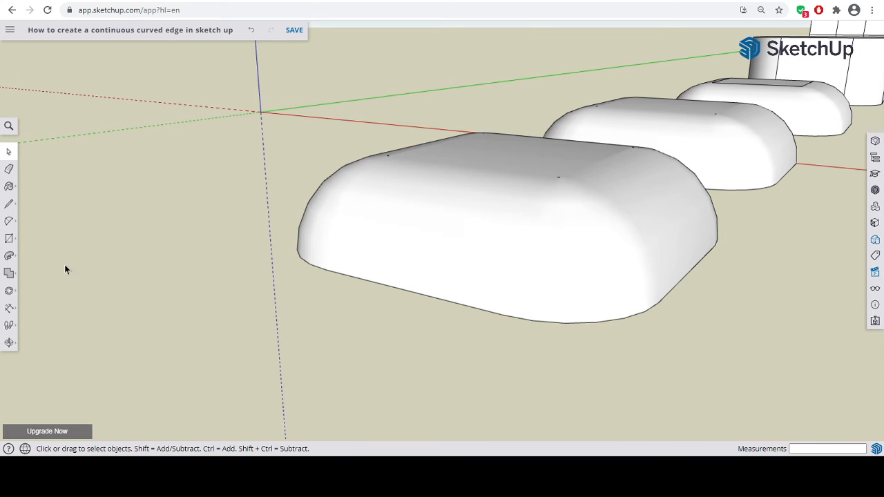
pyautogui.click(9, 239)
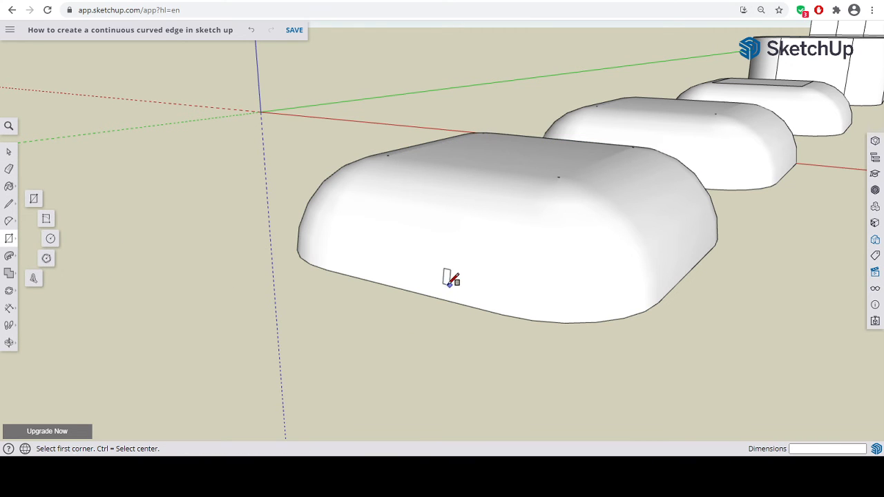
pyautogui.click(345, 274)
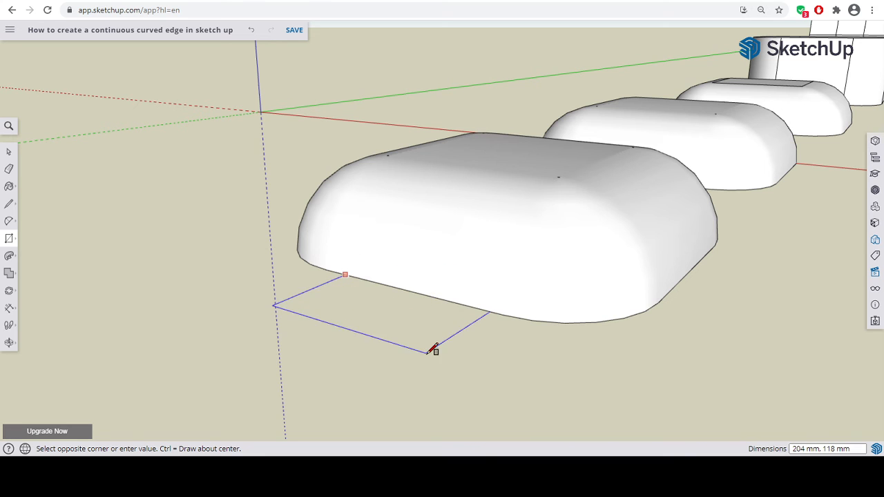
pyautogui.click(483, 325)
pyautogui.click(481, 325)
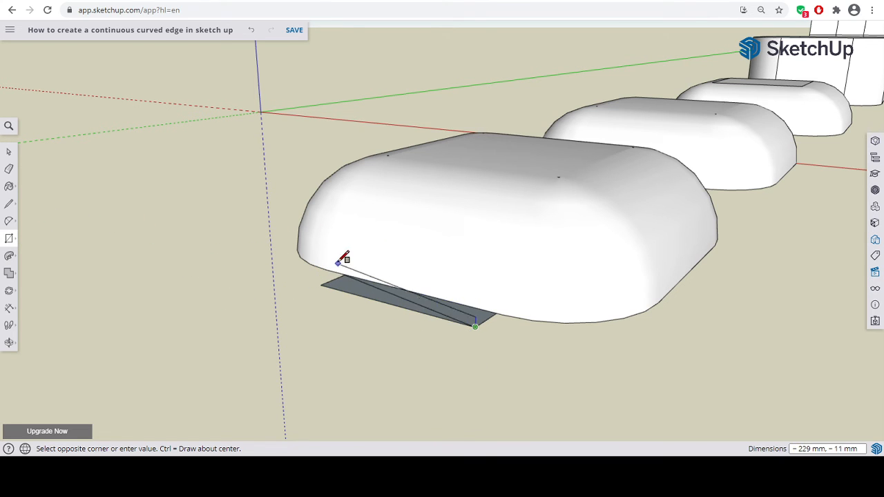
# Draw an upright line at the rectangle's outer corner and a sloping line of about 216 mm to the other outer corner, forming a triangular face
pyautogui.click(9, 204)
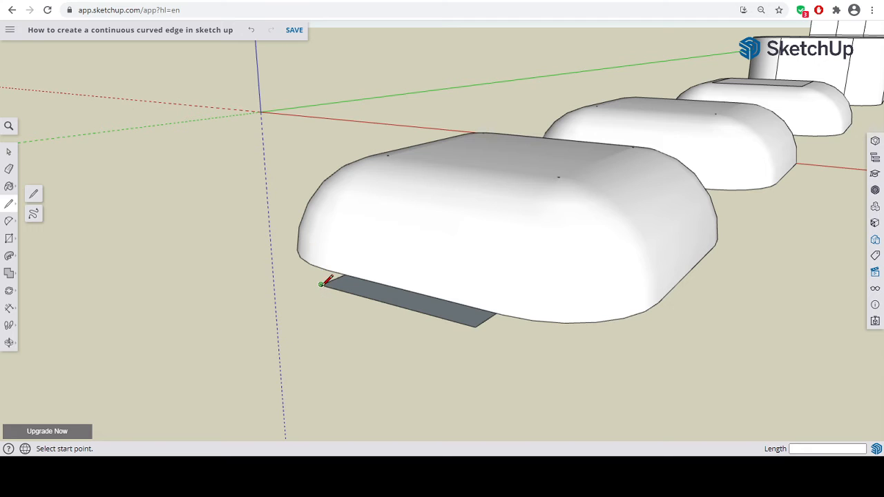
pyautogui.click(321, 284)
pyautogui.click(319, 251)
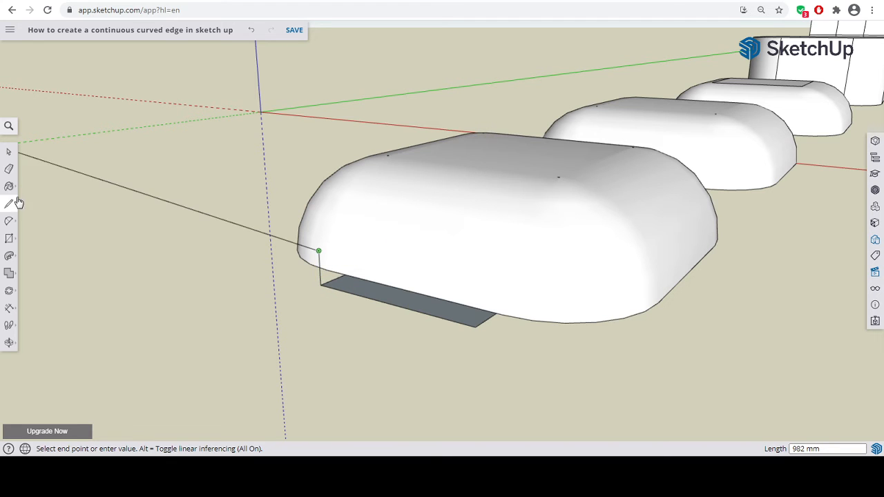
pyautogui.click(476, 326)
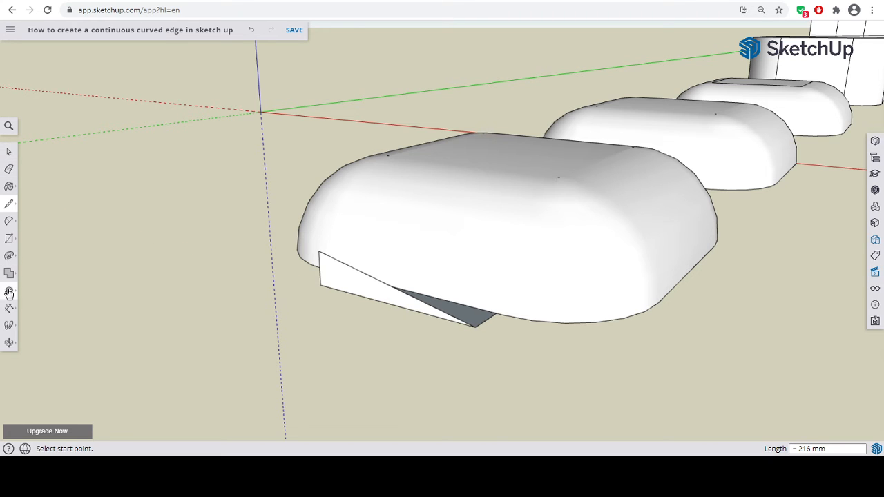
# Make a component from the exploded rounded solid together with its attached rectangular and triangular reference faces
pyautogui.click(9, 152)
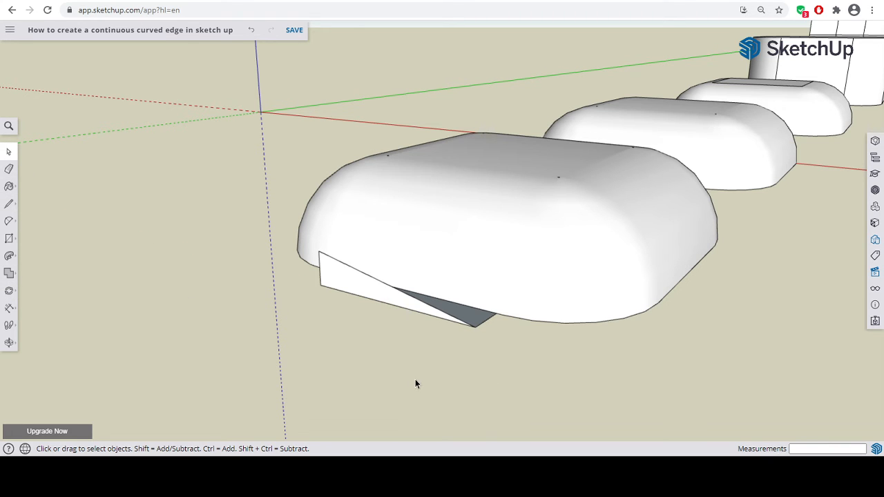
pyautogui.moveTo(415, 380); pyautogui.dragTo(78, 221, button='middle')
pyautogui.click(9, 291)
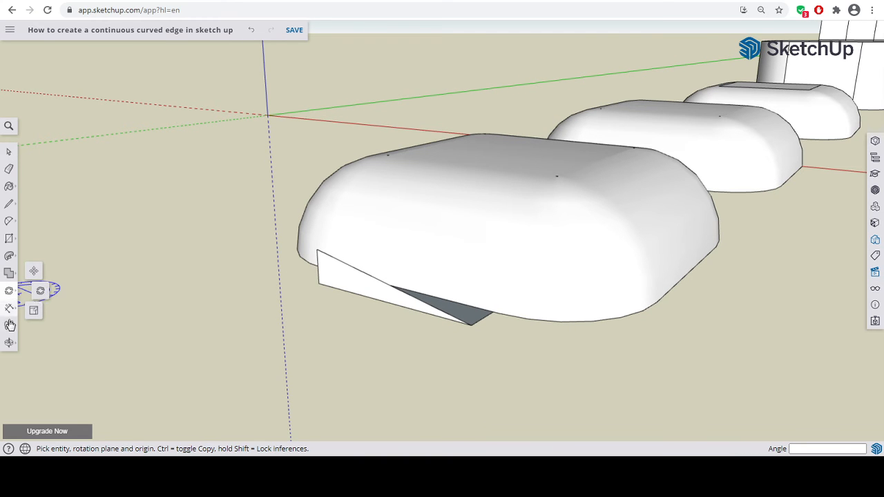
pyautogui.click(9, 342)
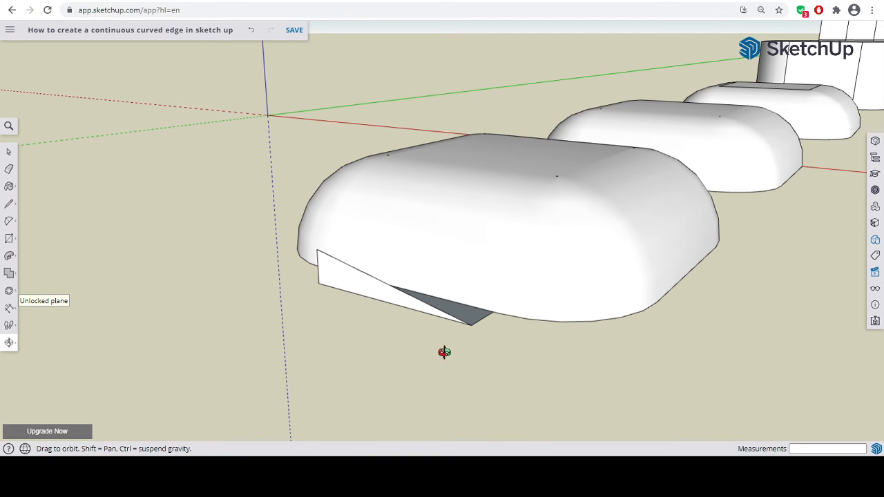
pyautogui.moveTo(442, 351); pyautogui.dragTo(452, 393)
pyautogui.click(8, 152)
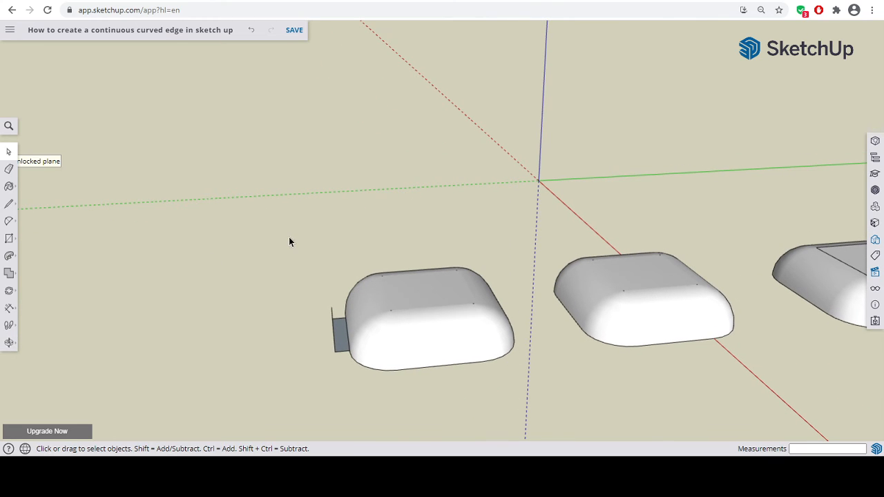
pyautogui.moveTo(289, 237); pyautogui.dragTo(535, 398)
pyautogui.rightClick(450, 335)
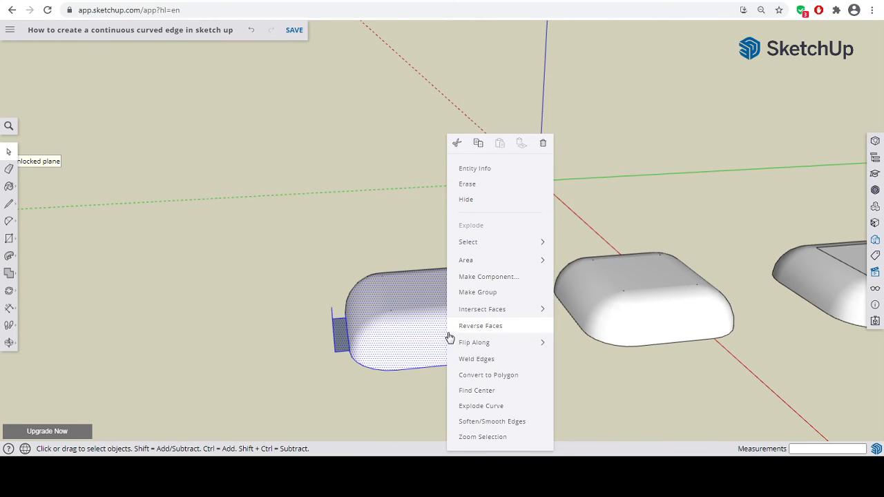
pyautogui.click(484, 276)
pyautogui.click(511, 358)
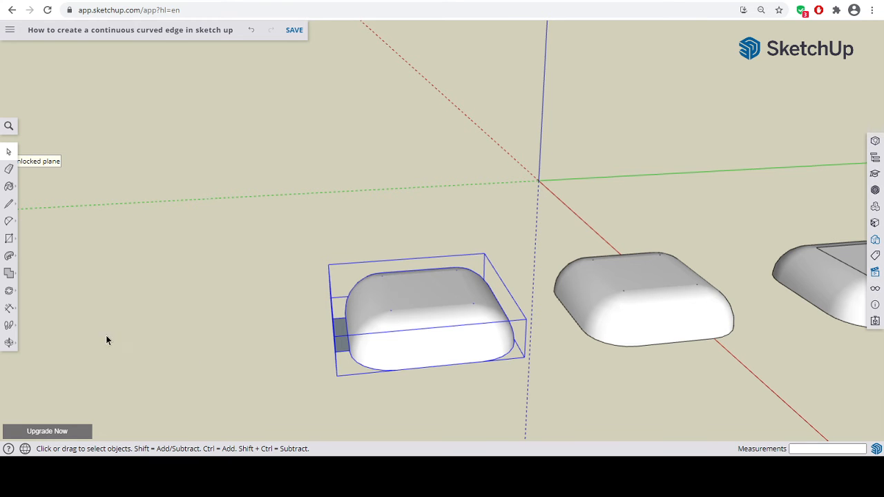
# Rotate the new component 180 degrees about the green axis at the triangular face's corner, turning it upside down
pyautogui.click(9, 291)
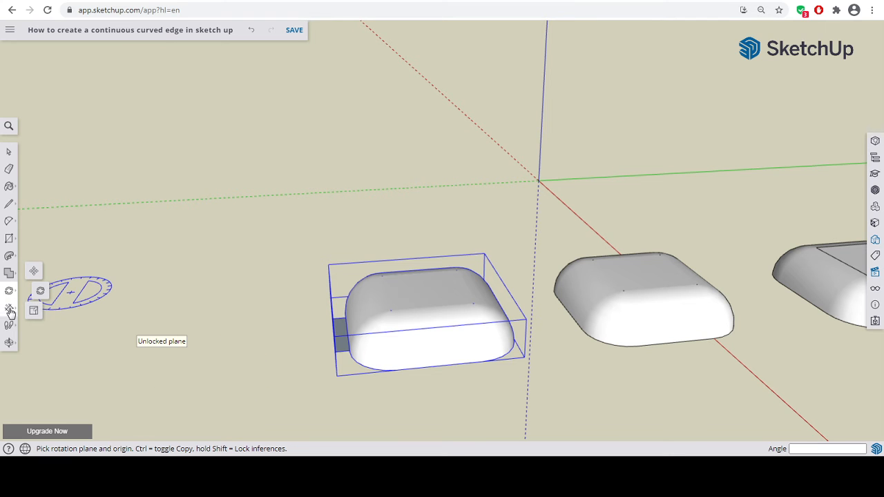
pyautogui.click(9, 342)
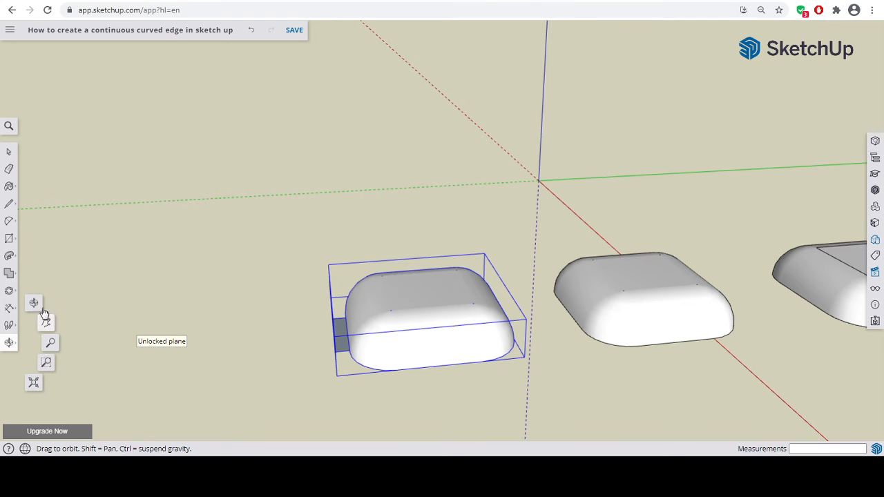
pyautogui.moveTo(193, 342); pyautogui.dragTo(297, 362)
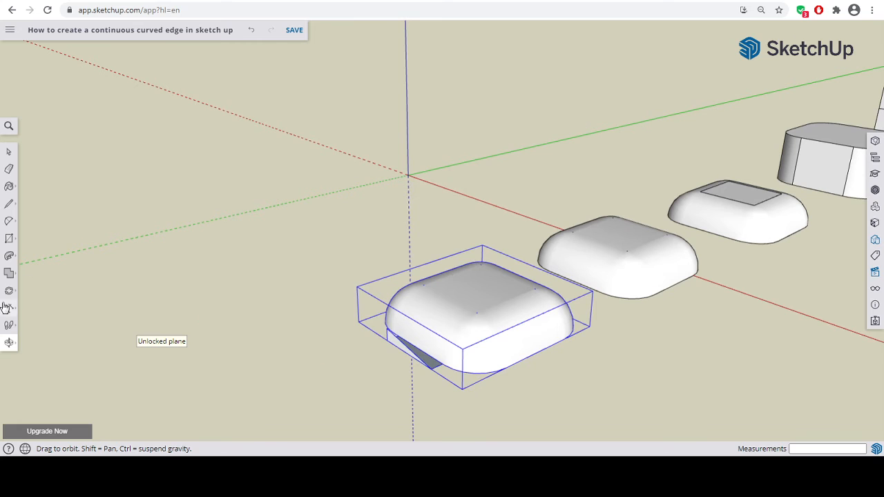
pyautogui.click(35, 291)
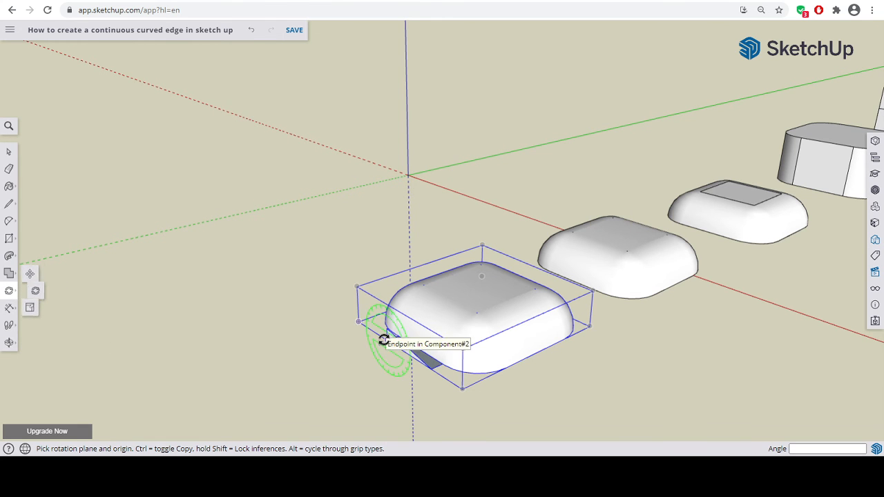
pyautogui.moveTo(384, 340); pyautogui.dragTo(415, 363)
pyautogui.click(418, 361)
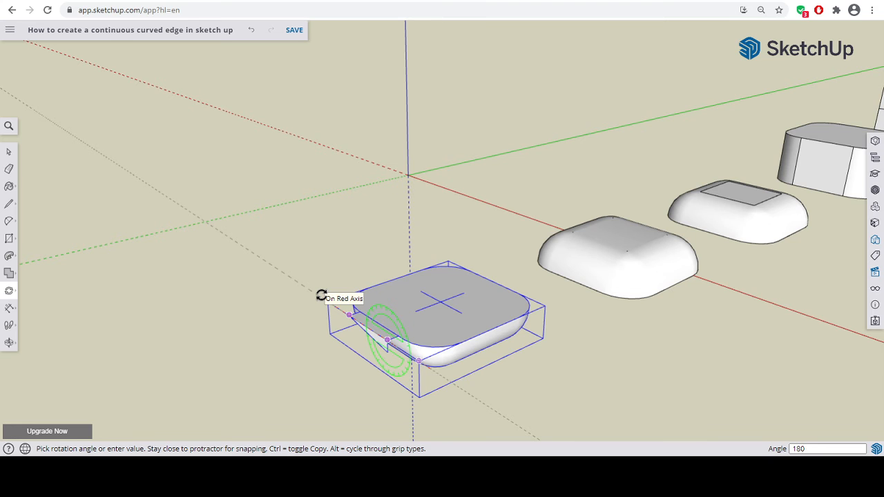
pyautogui.click(321, 296)
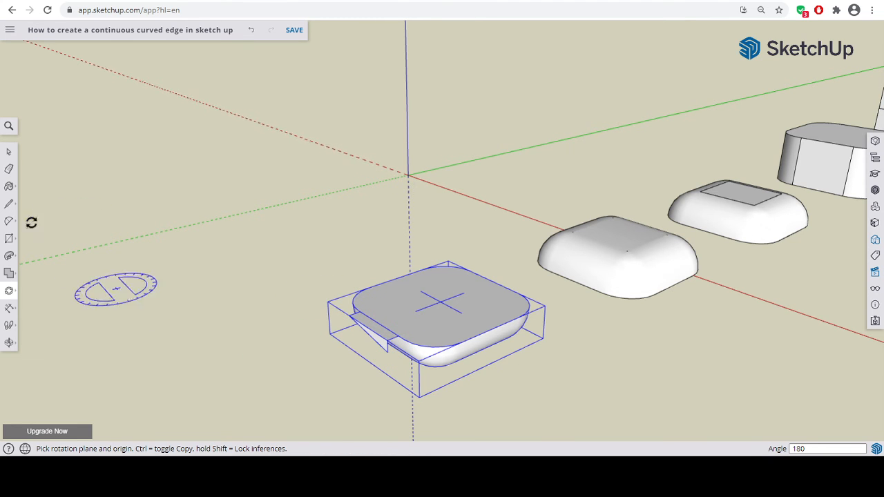
# Explode the upside-down component into loose geometry
pyautogui.click(8, 152)
pyautogui.rightClick(402, 312)
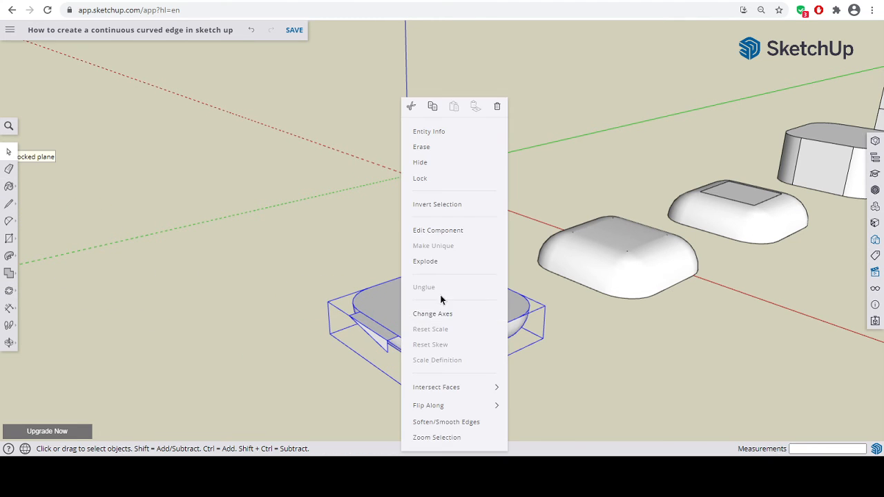
pyautogui.click(437, 262)
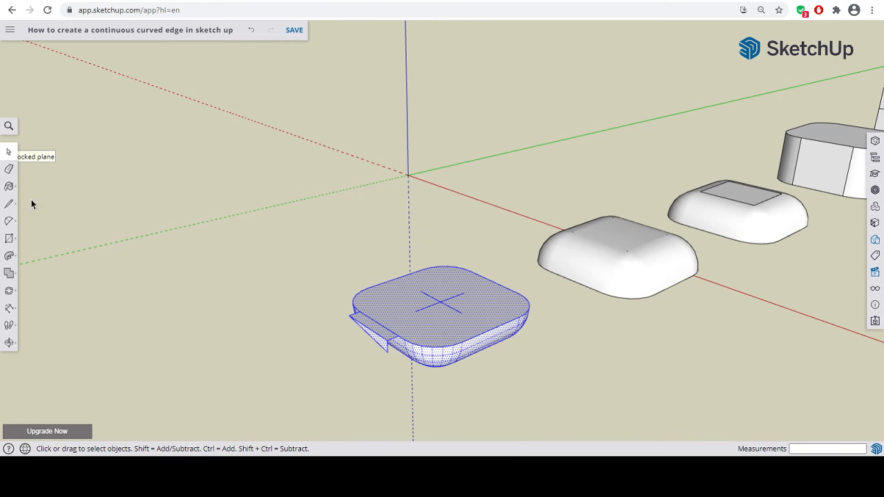
# Erase the rectangular and triangular reference faces from the side of the upside-down solid
pyautogui.click(8, 170)
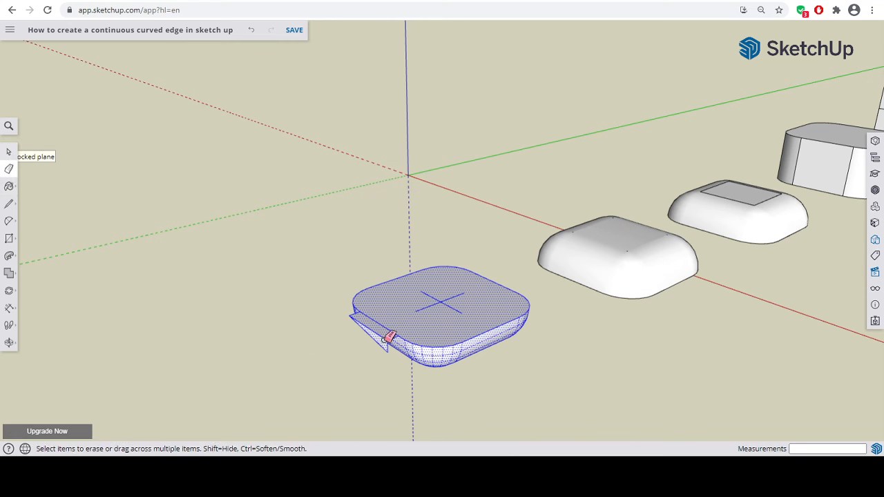
pyautogui.click(9, 153)
pyautogui.click(332, 375)
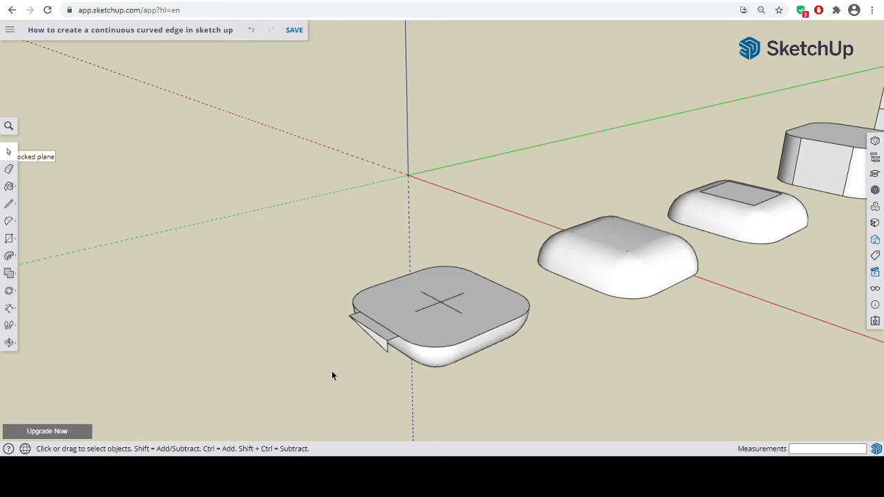
pyautogui.click(9, 169)
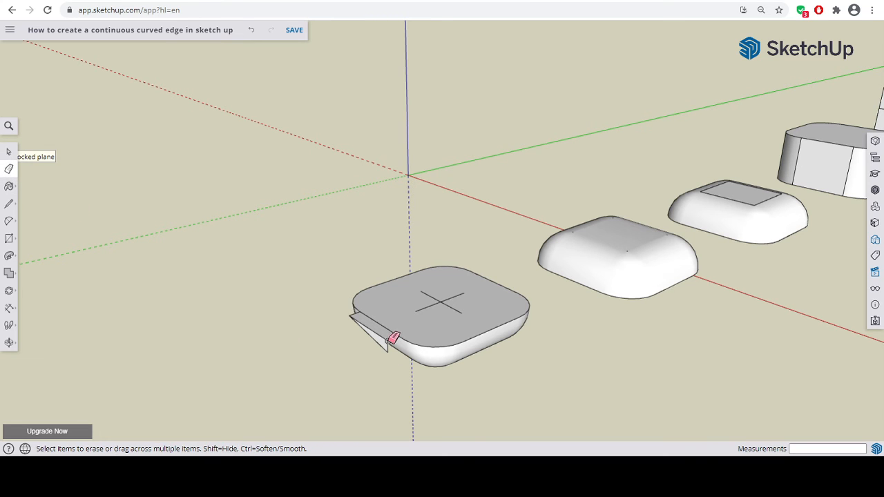
pyautogui.click(392, 340)
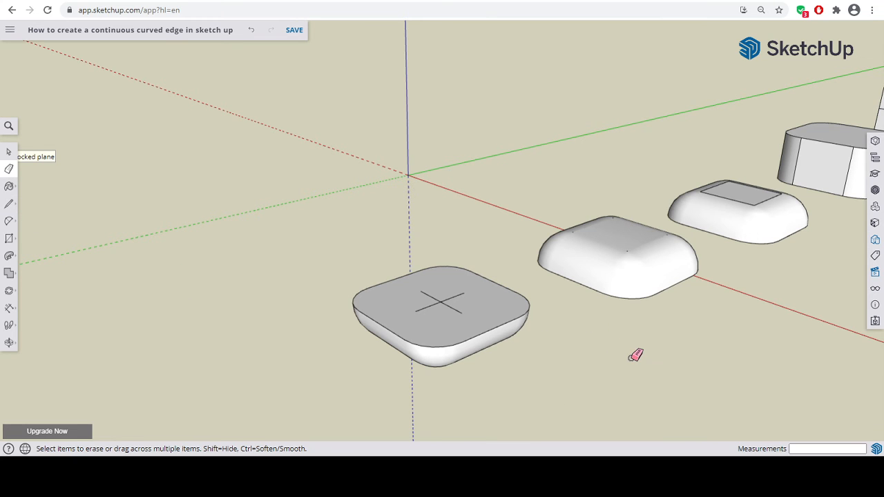
# Make a component named Component#3 from the whole upside-down rounded solid
pyautogui.scroll(-5, 636, 355)
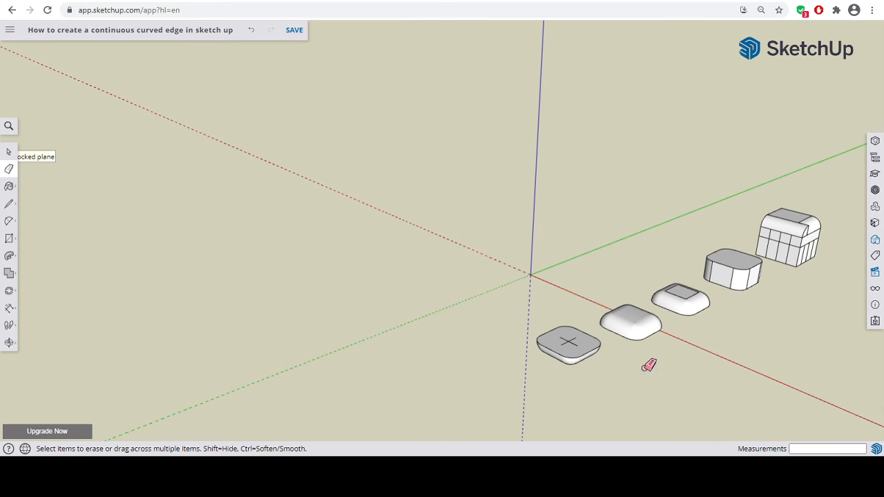
pyautogui.click(9, 151)
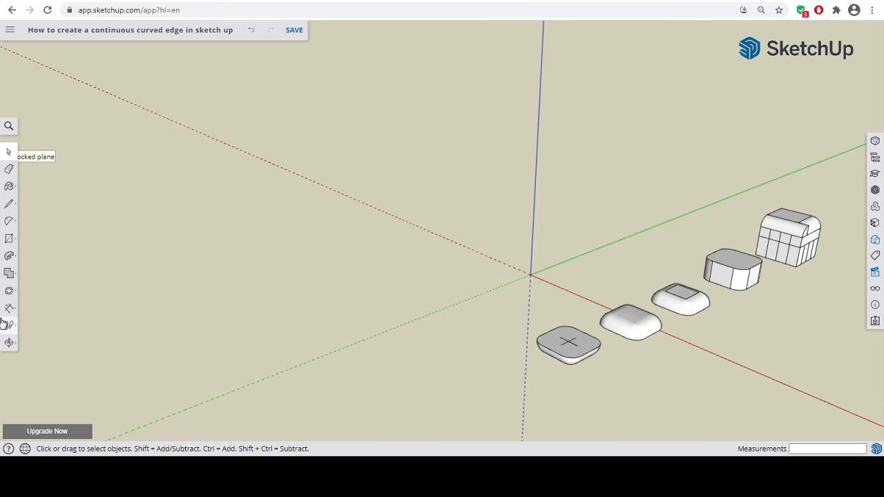
pyautogui.click(9, 342)
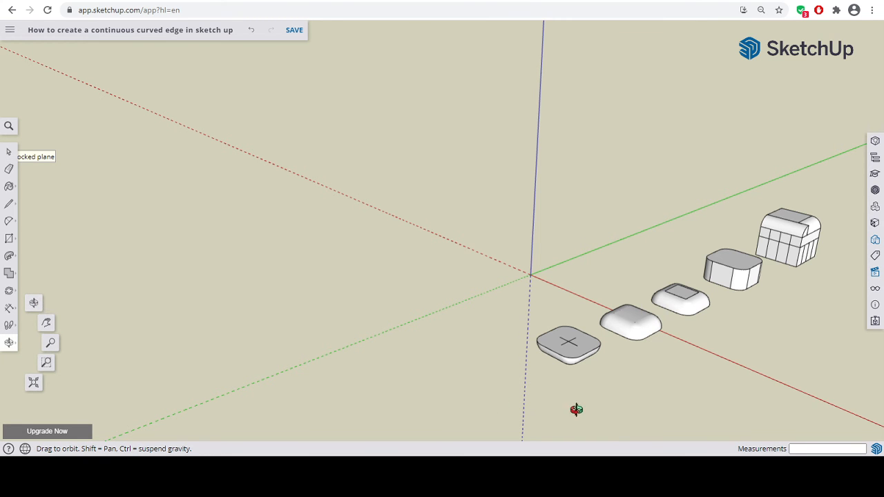
pyautogui.moveTo(577, 411); pyautogui.dragTo(459, 402)
pyautogui.scroll(6, 459, 404)
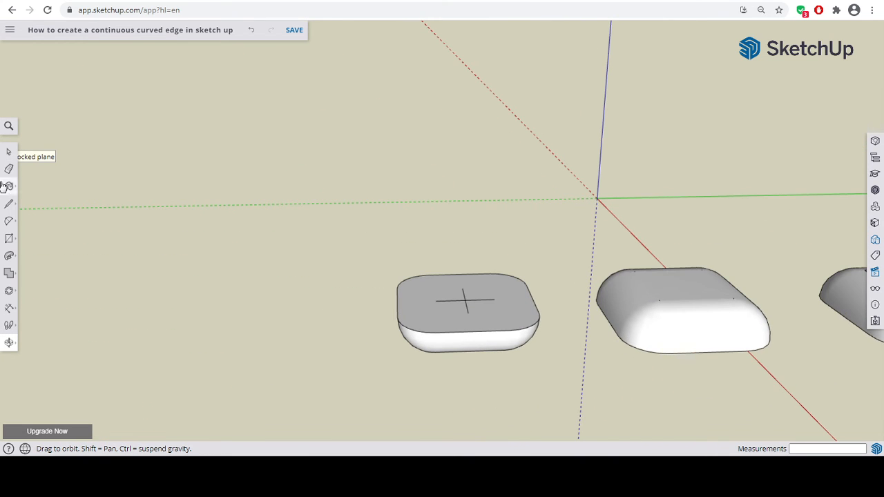
pyautogui.click(9, 151)
pyautogui.moveTo(372, 243); pyautogui.dragTo(569, 393)
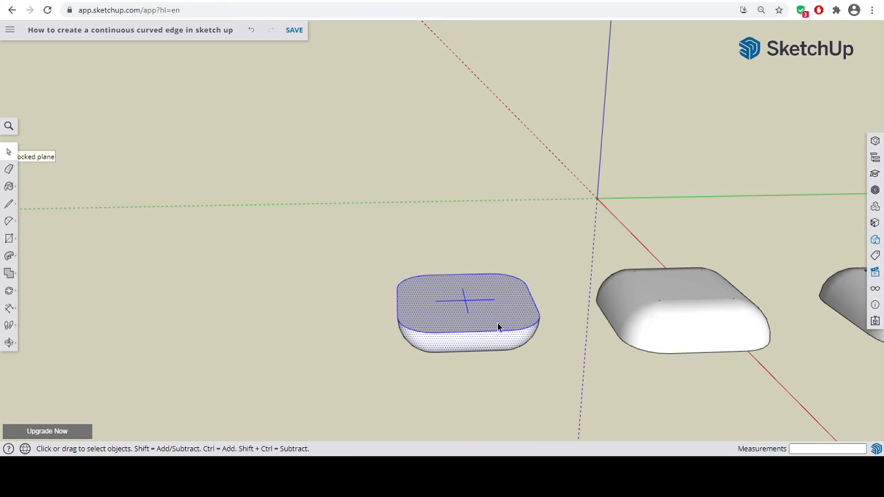
pyautogui.rightClick(497, 325)
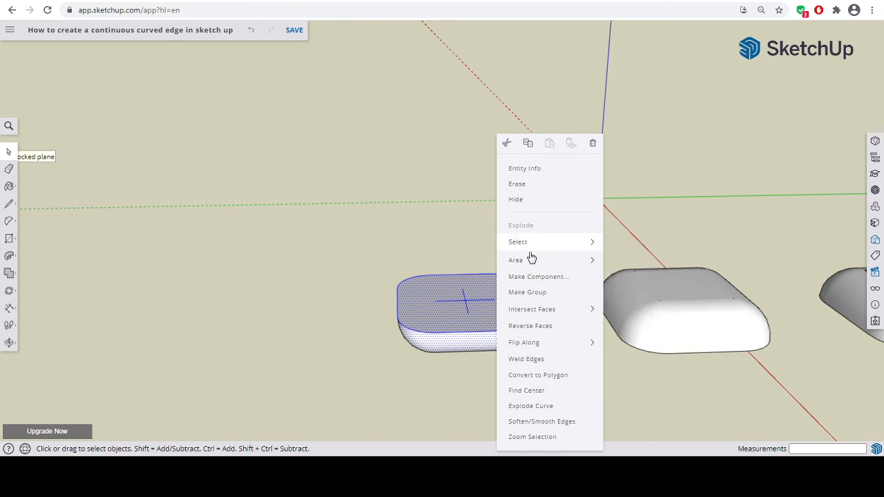
pyautogui.click(532, 276)
pyautogui.click(506, 360)
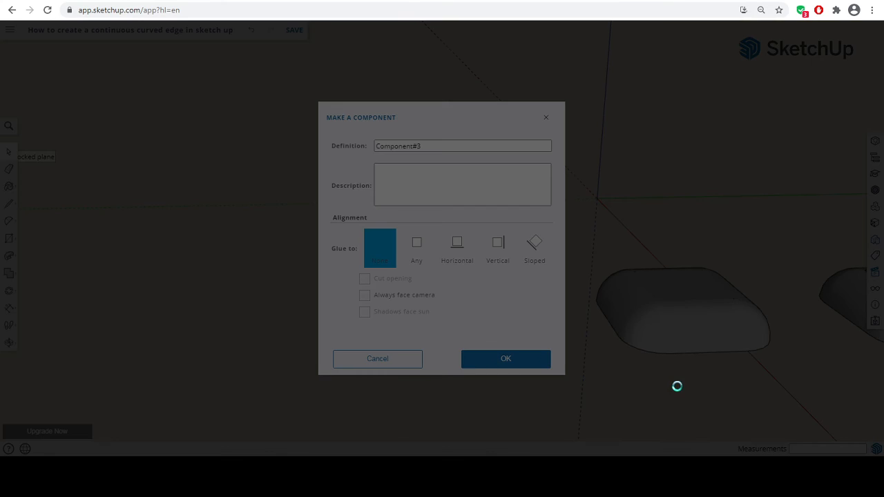
# Make a component from the straight-sided block with rounded vertical corners, keeping the default component settings
pyautogui.scroll(-6, 718, 376)
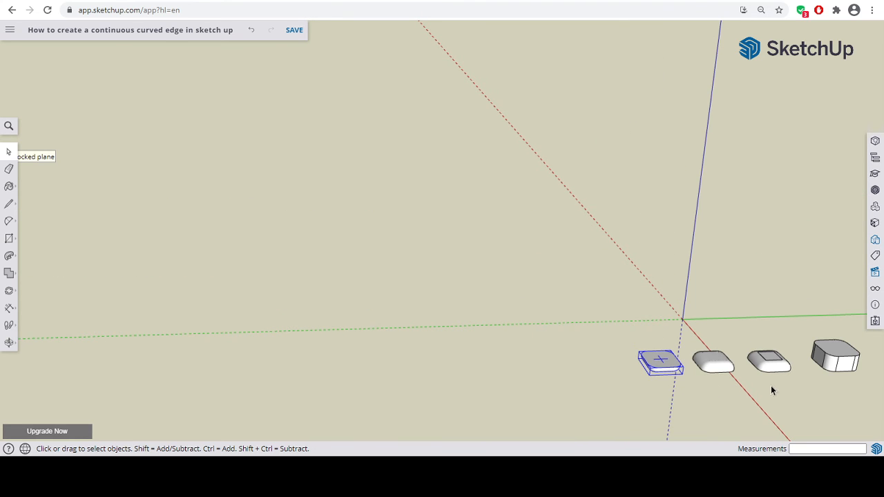
pyautogui.click(9, 343)
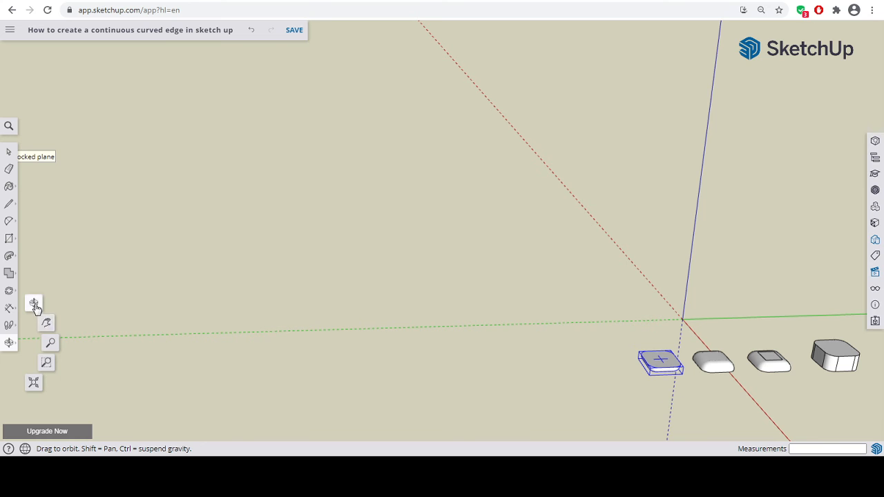
pyautogui.moveTo(654, 375); pyautogui.dragTo(401, 352)
pyautogui.scroll(5, 552, 337)
pyautogui.press('space')
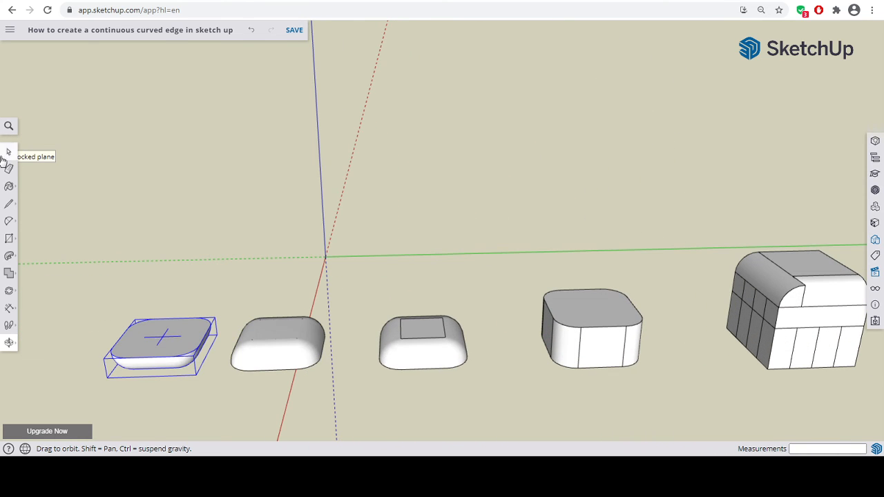
pyautogui.moveTo(526, 274); pyautogui.dragTo(662, 398)
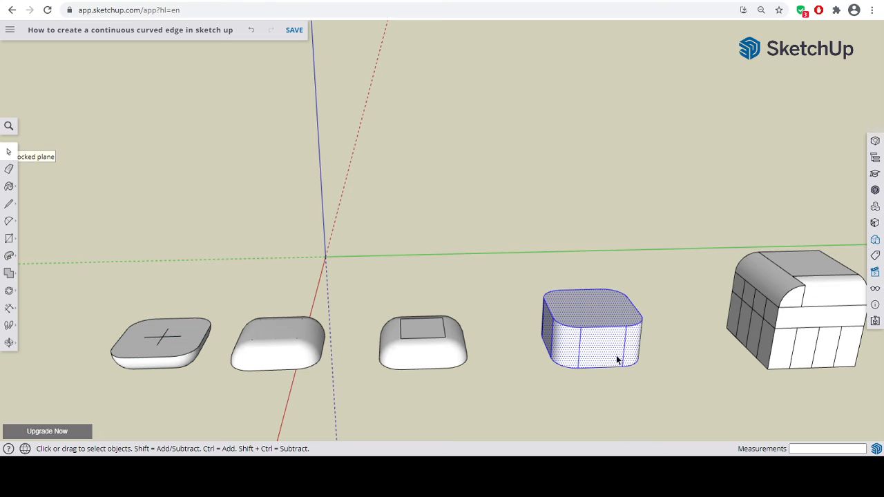
pyautogui.click(678, 380)
pyautogui.moveTo(522, 279); pyautogui.dragTo(677, 380)
pyautogui.rightClick(597, 348)
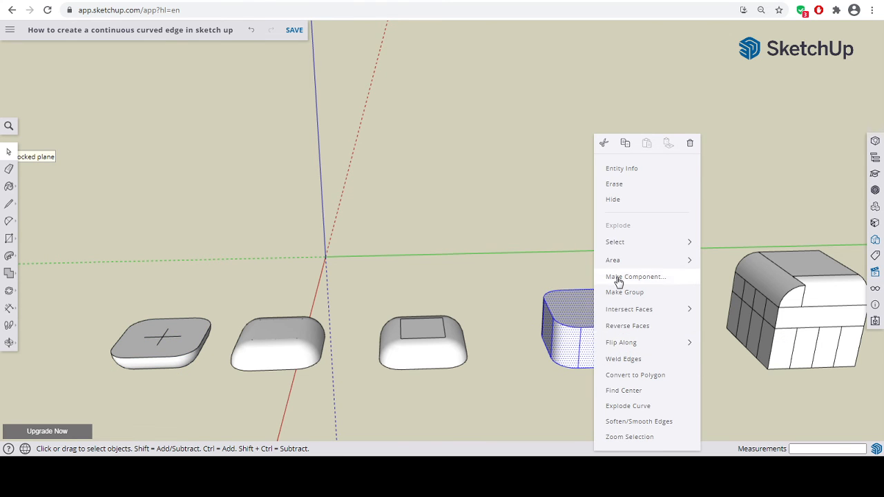
pyautogui.click(618, 277)
pyautogui.click(511, 359)
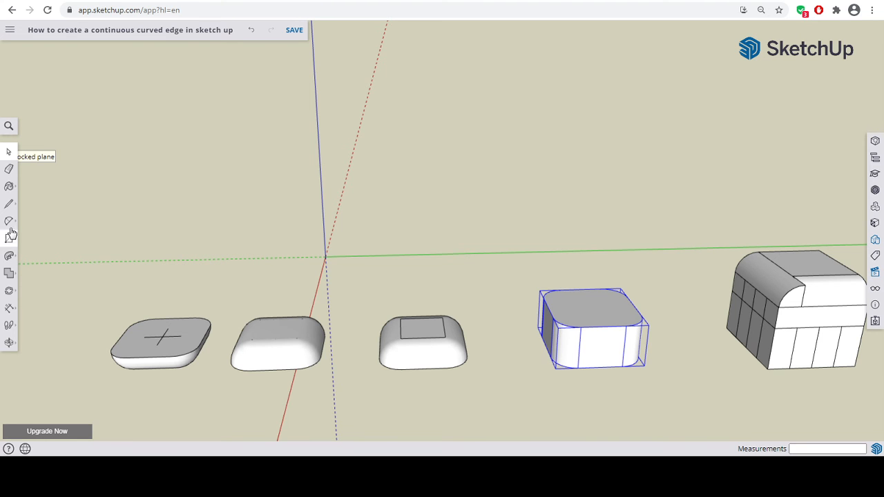
# Move the straight-sided block about 2548 mm so its base sits exactly on the flat face of the upside-down rounded component
pyautogui.click(9, 291)
pyautogui.click(33, 273)
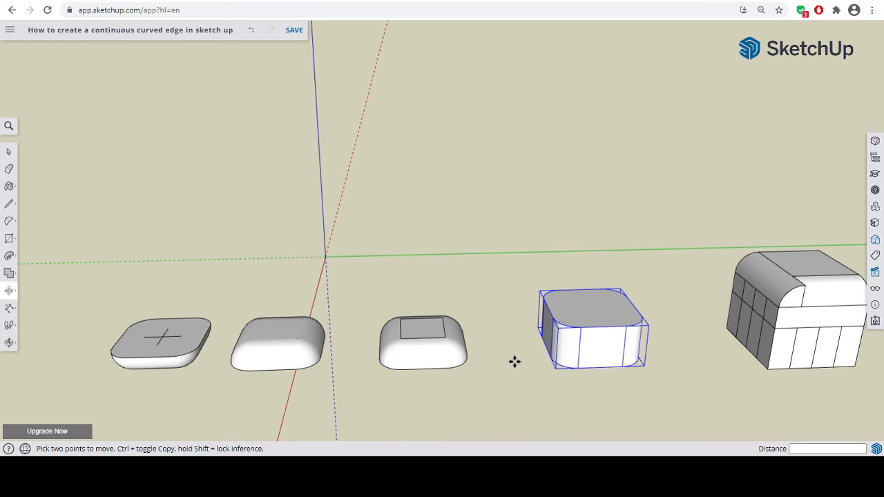
pyautogui.click(579, 368)
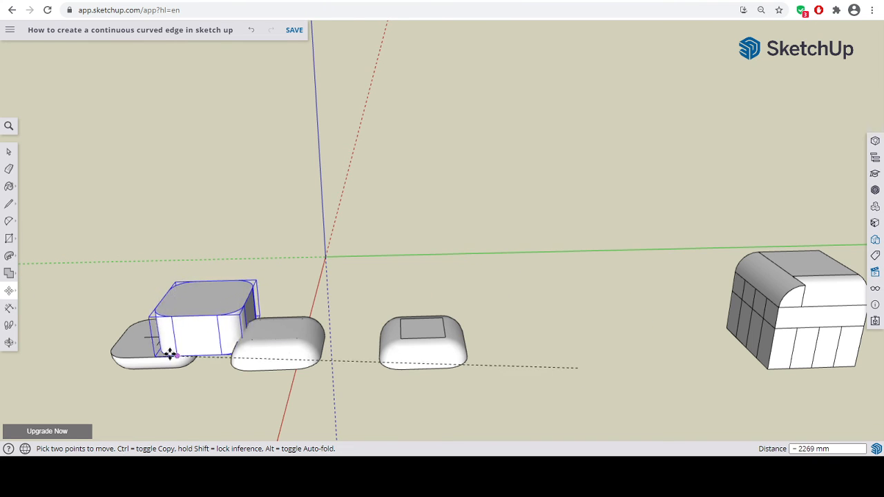
pyautogui.click(127, 356)
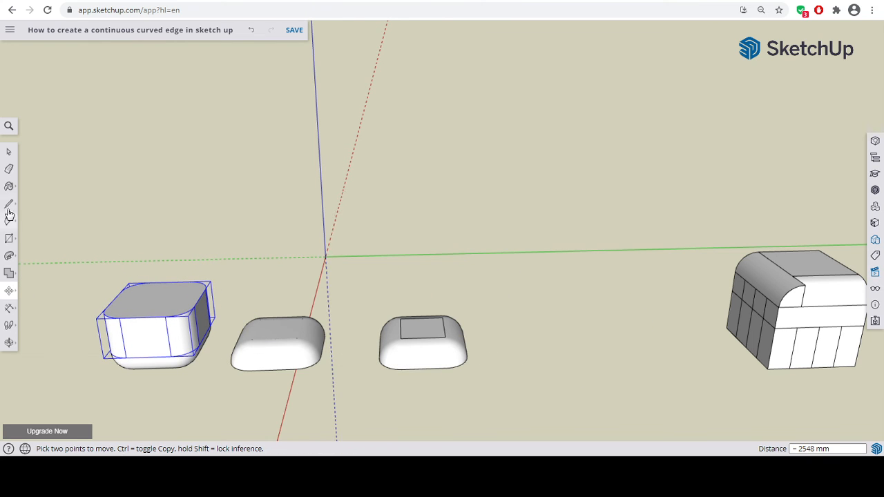
# Move the rounded top component about 792 mm so its base sits exactly on the straight-sided middle block
pyautogui.click(7, 152)
pyautogui.click(285, 343)
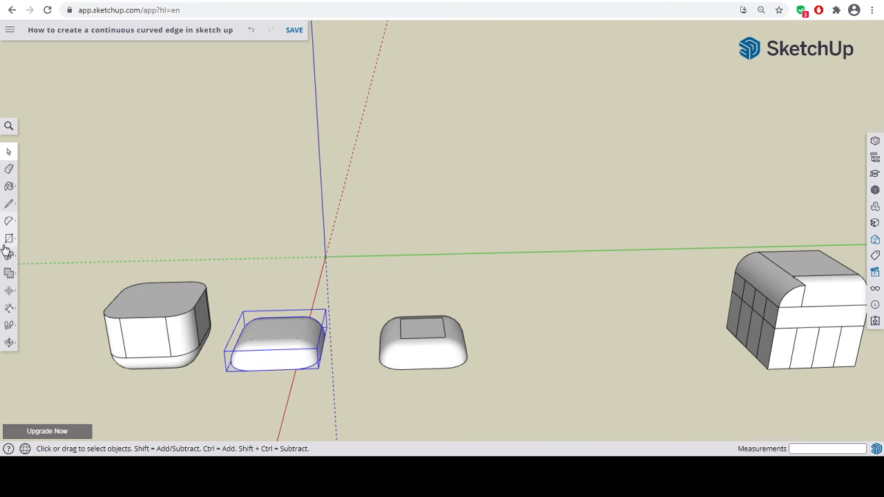
pyautogui.click(9, 292)
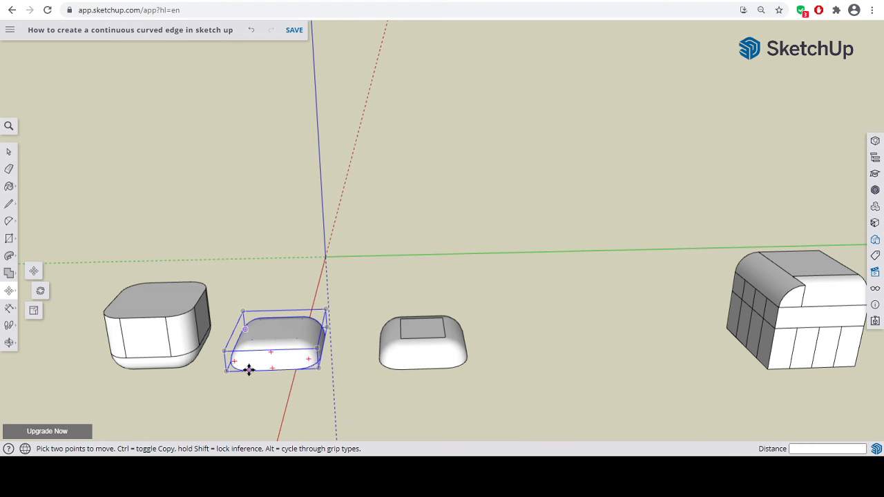
pyautogui.click(245, 371)
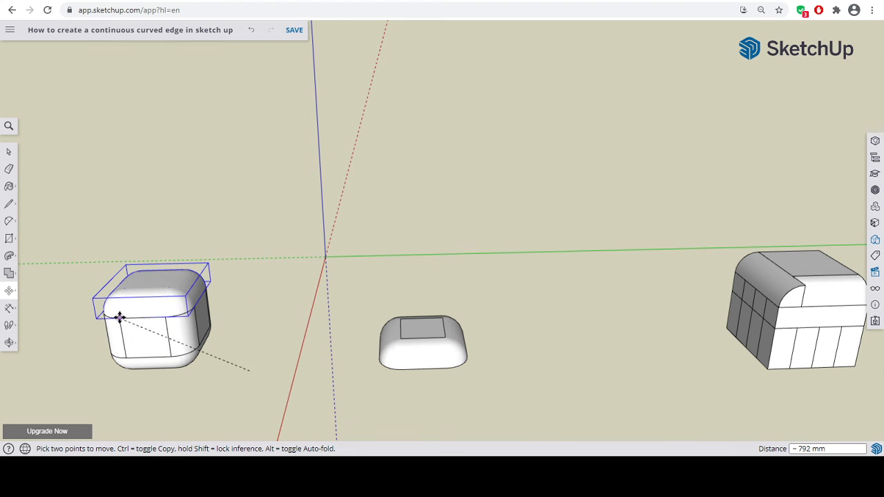
pyautogui.click(119, 318)
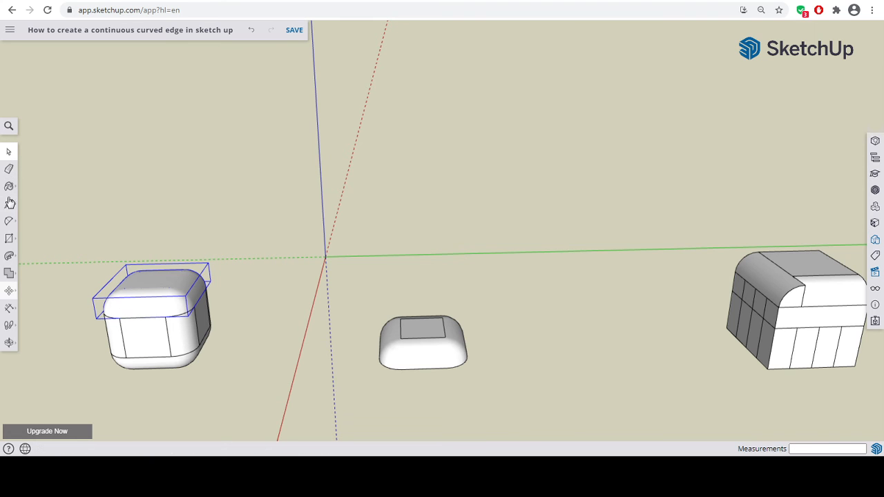
# Explode the three stacked components, the rounded base, middle block and rounded top, into plain geometry
pyautogui.click(9, 341)
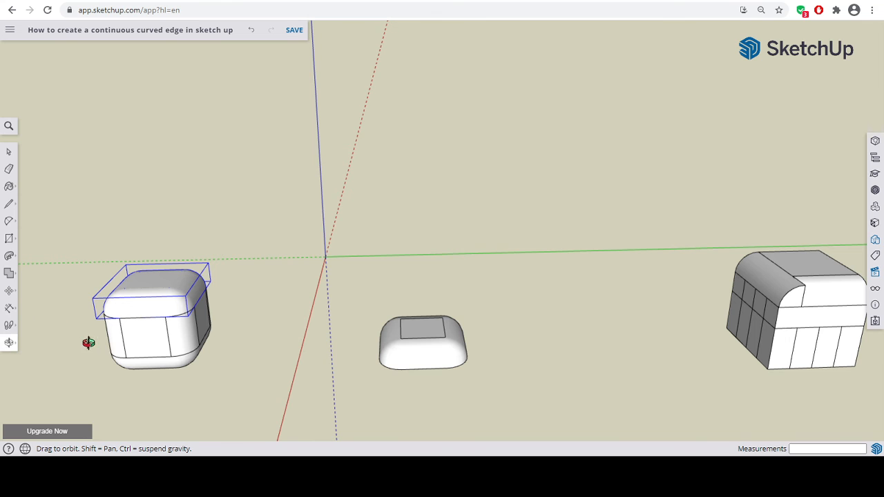
pyautogui.moveTo(87, 343); pyautogui.dragTo(295, 285)
pyautogui.moveTo(330, 328); pyautogui.dragTo(389, 298)
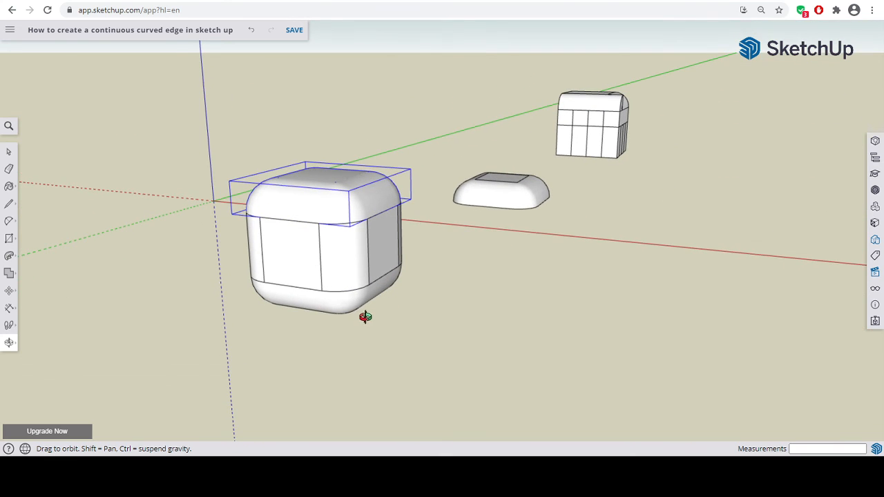
pyautogui.press('space')
pyautogui.click(453, 330)
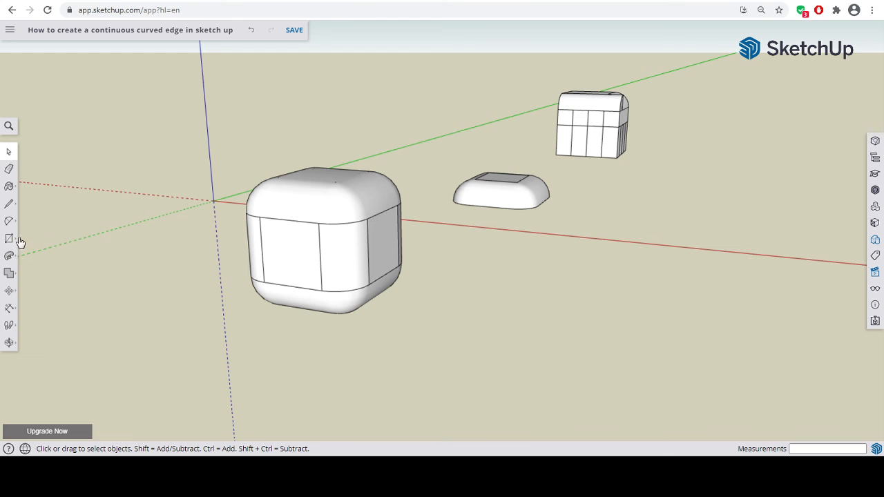
pyautogui.moveTo(220, 150); pyautogui.dragTo(442, 358)
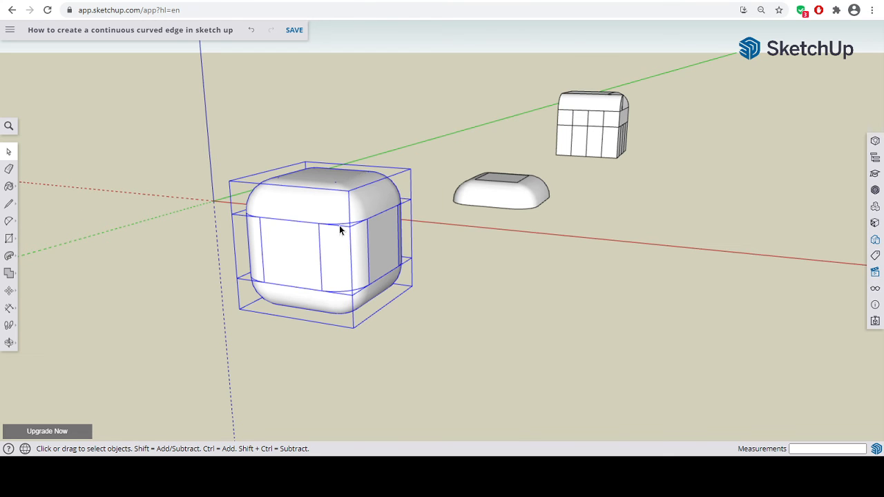
pyautogui.rightClick(329, 211)
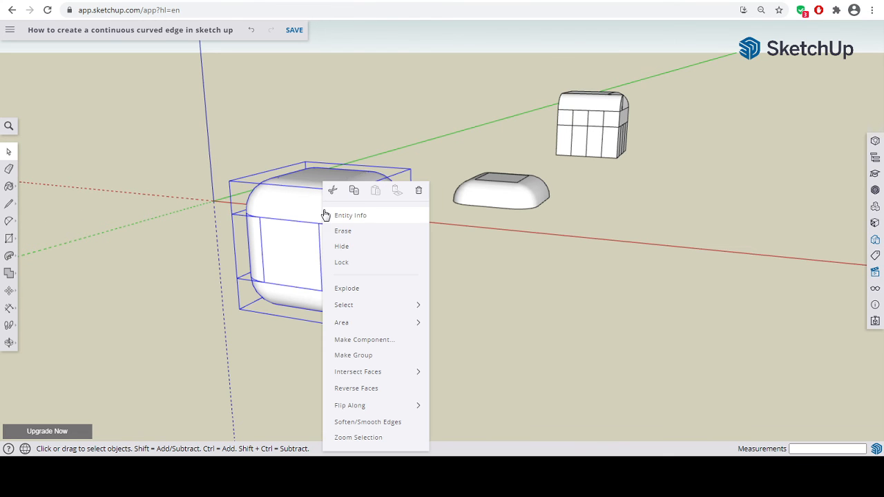
pyautogui.click(364, 289)
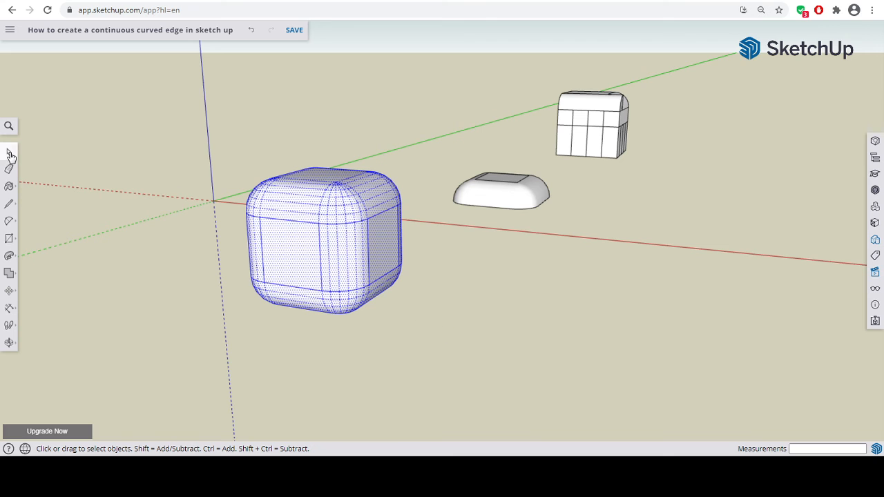
pyautogui.click(416, 316)
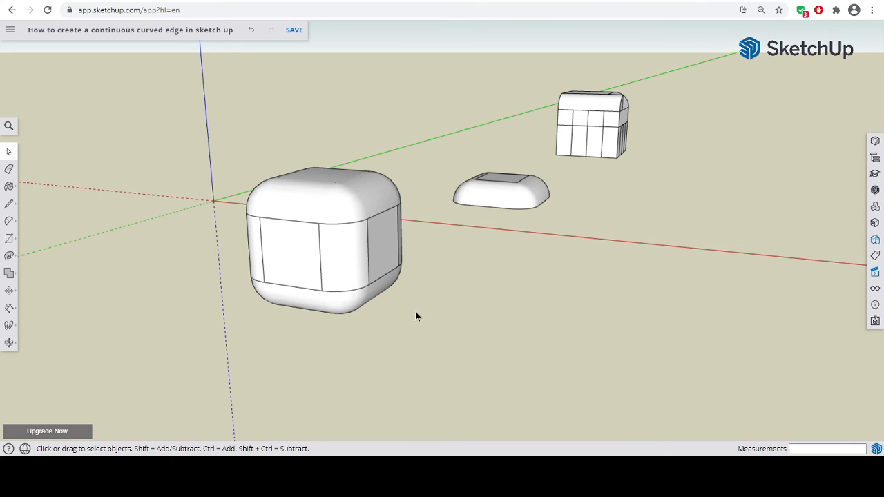
pyautogui.click(9, 238)
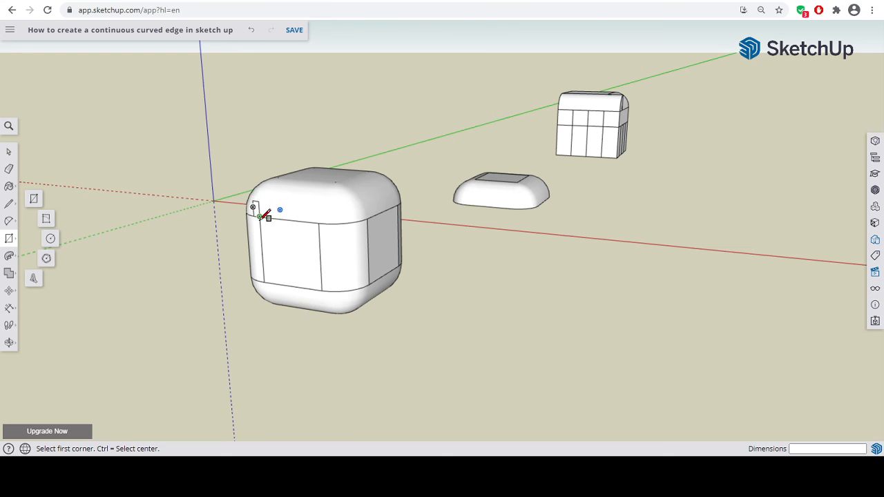
pyautogui.click(259, 216)
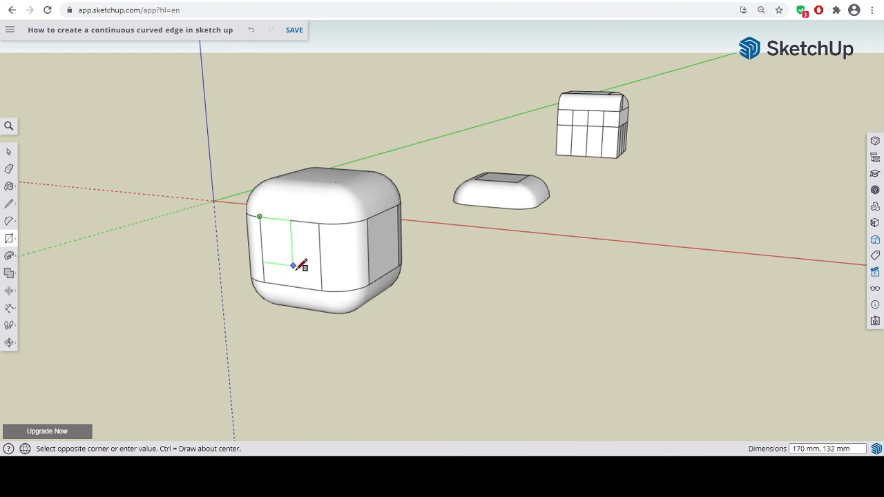
pyautogui.click(322, 290)
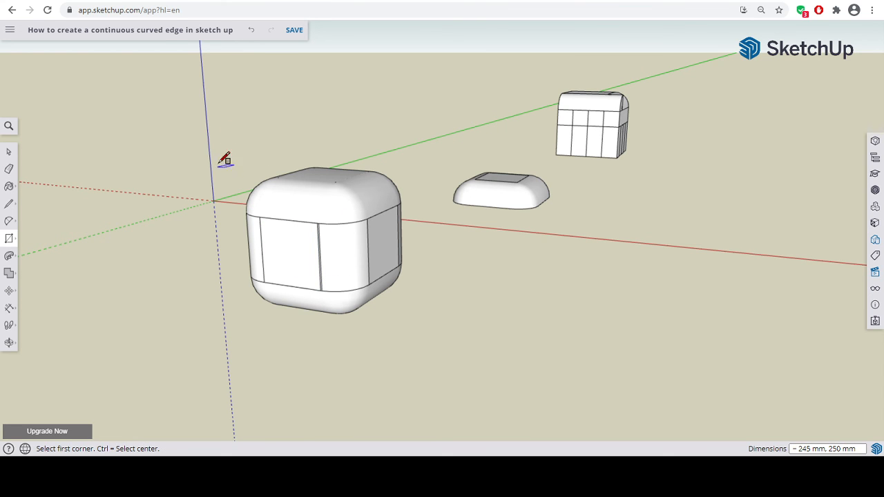
pyautogui.click(251, 30)
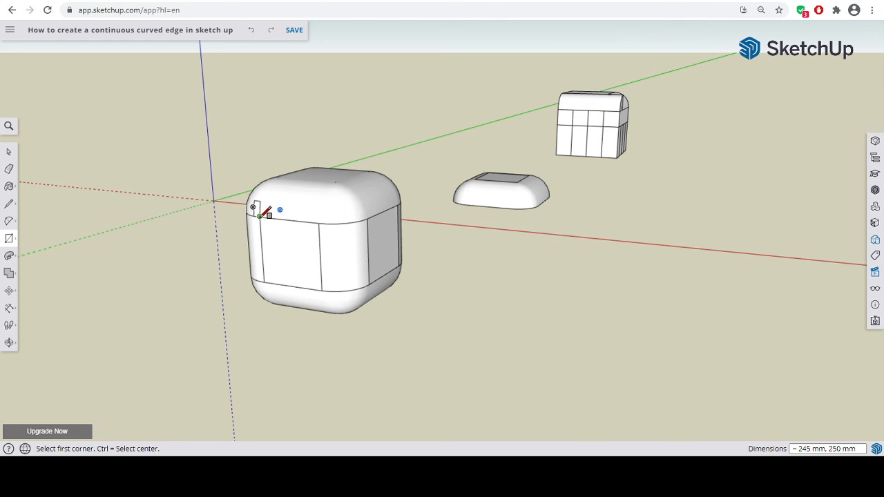
# Draw a 250 x 250 mm rectangle over the flat panel on the block's side and push it inward about 118 mm
pyautogui.click(260, 216)
pyautogui.click(323, 289)
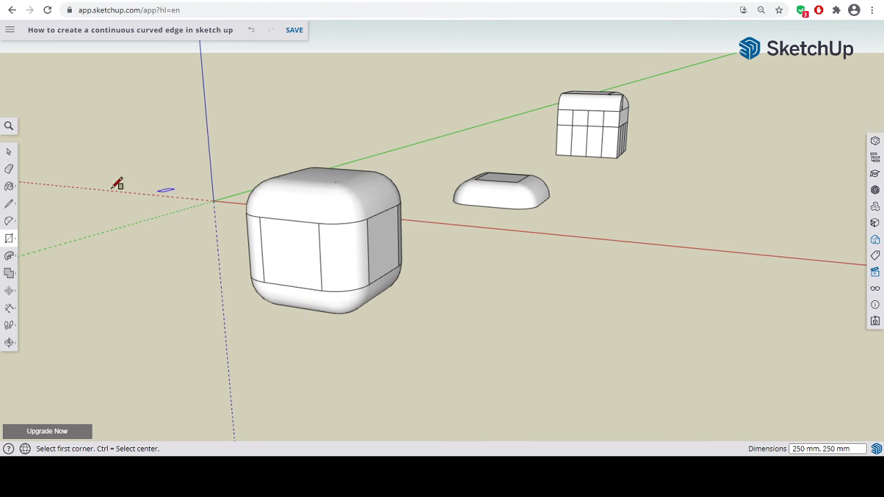
pyautogui.click(11, 258)
pyautogui.click(292, 261)
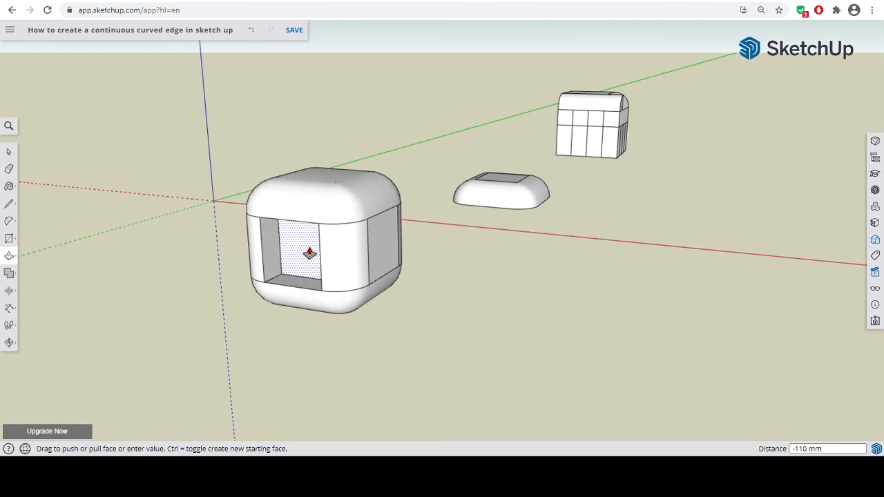
pyautogui.click(309, 253)
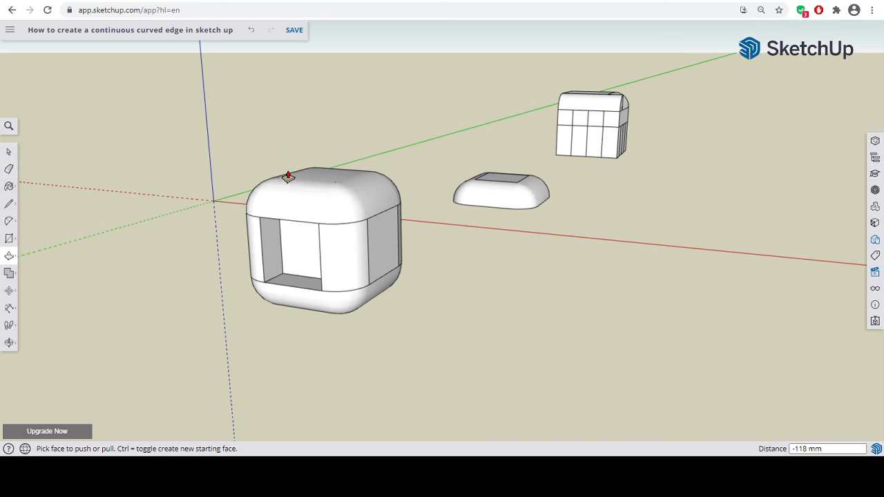
pyautogui.click(9, 238)
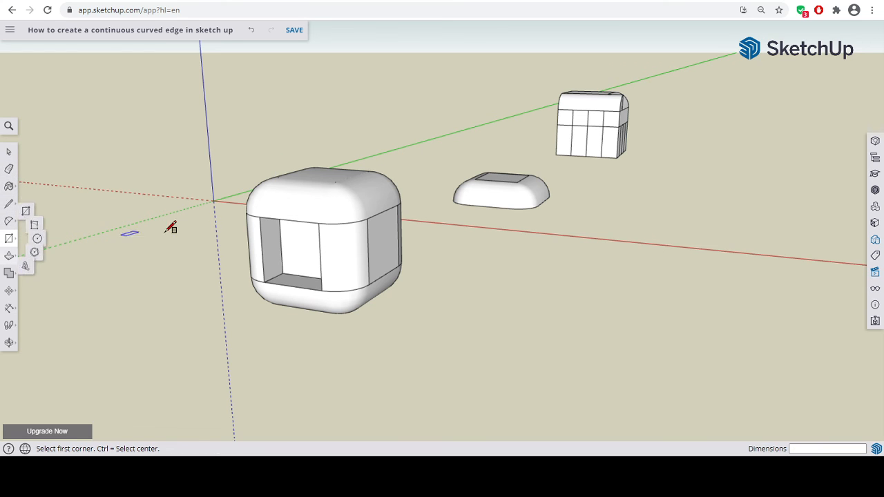
pyautogui.click(259, 216)
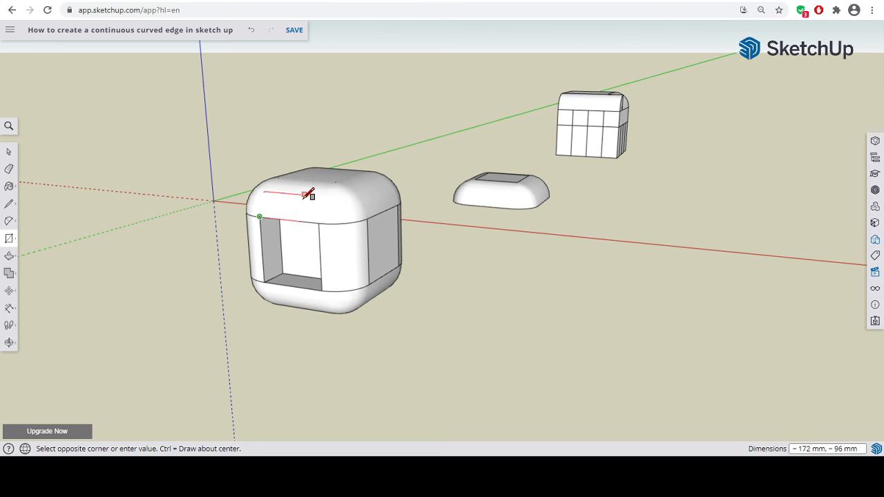
pyautogui.click(18, 204)
pyautogui.click(259, 216)
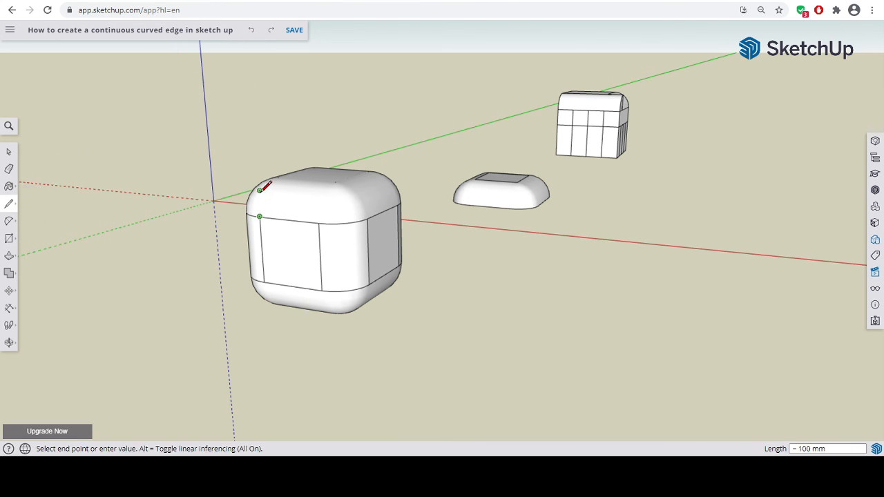
pyautogui.scroll(3, 256, 199)
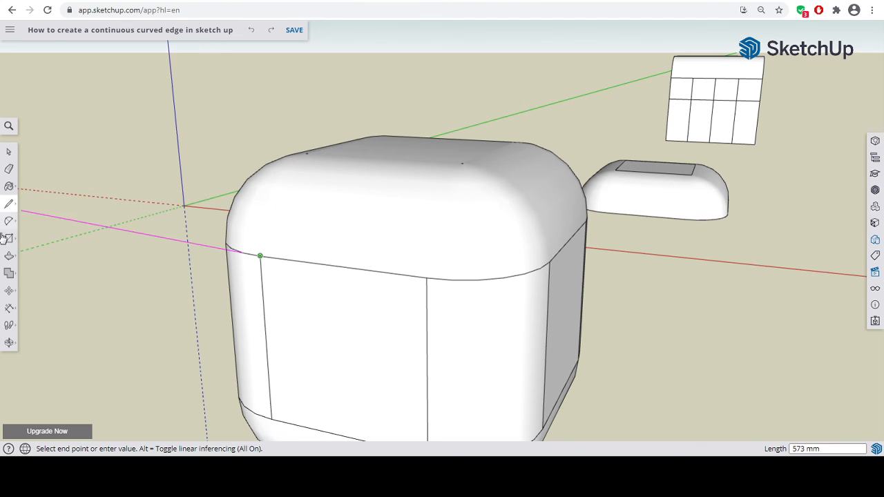
pyautogui.press('o')
pyautogui.moveTo(244, 274); pyautogui.dragTo(89, 270)
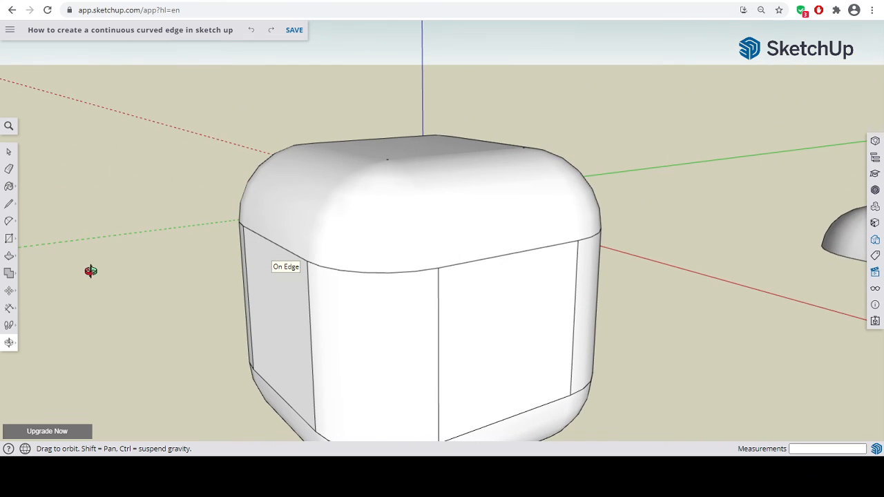
# Draw a triangular face above the flat side panel, with an 88 mm upright edge and a sloping edge of about 265 mm
pyautogui.click(9, 203)
pyautogui.click(242, 226)
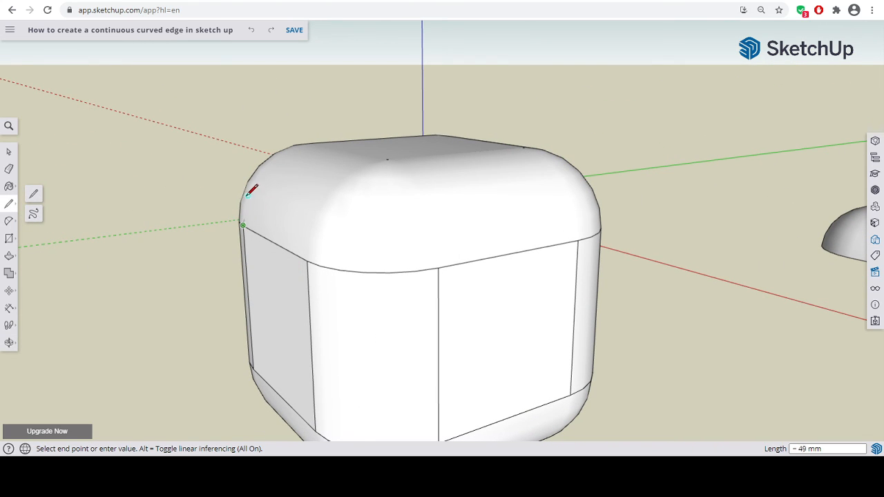
pyautogui.click(240, 172)
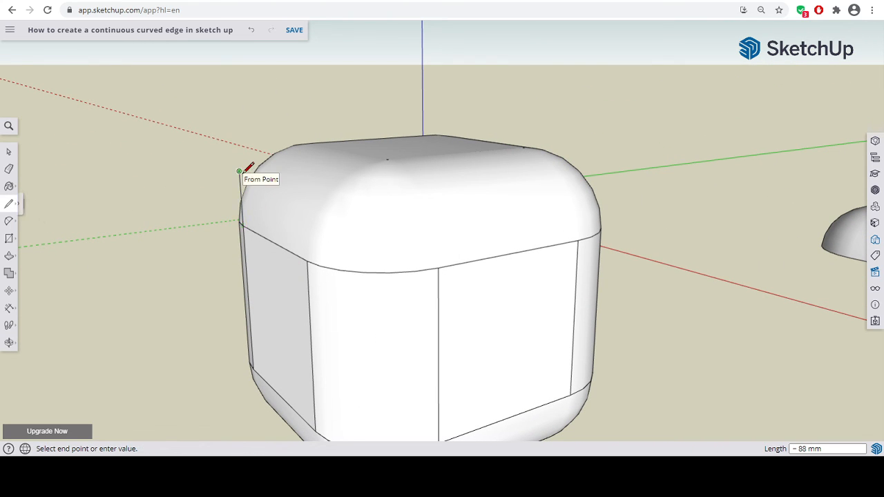
pyautogui.click(308, 261)
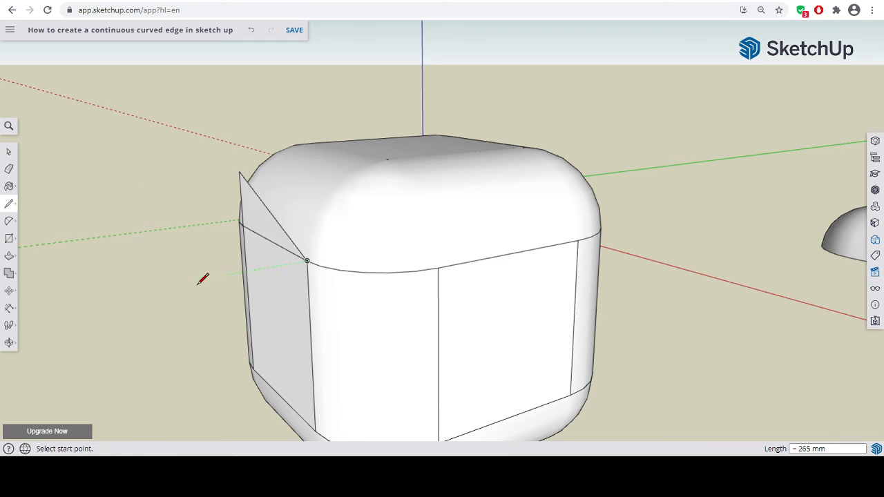
# Try to push/pull the curved surface behind the triangle, then undo the triangle's edges
pyautogui.click(9, 256)
pyautogui.moveTo(263, 223); pyautogui.dragTo(339, 220)
pyautogui.click(253, 30)
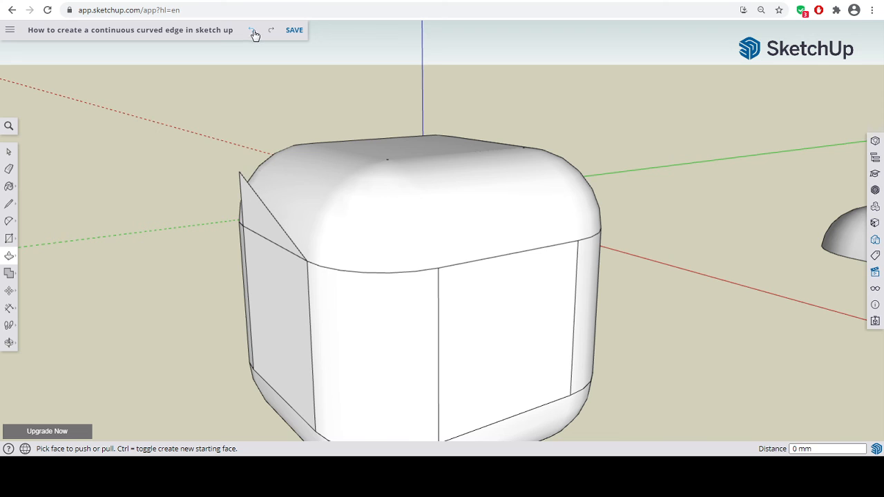
pyautogui.click(253, 31)
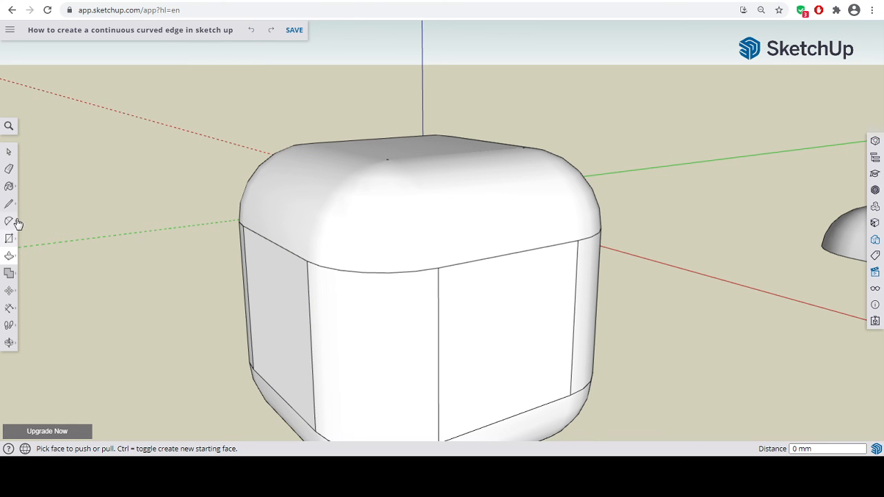
# Draw a circle of about 56 mm radius on the adjacent flat side panel and push it about 371 mm into the solid
pyautogui.click(9, 239)
pyautogui.click(51, 238)
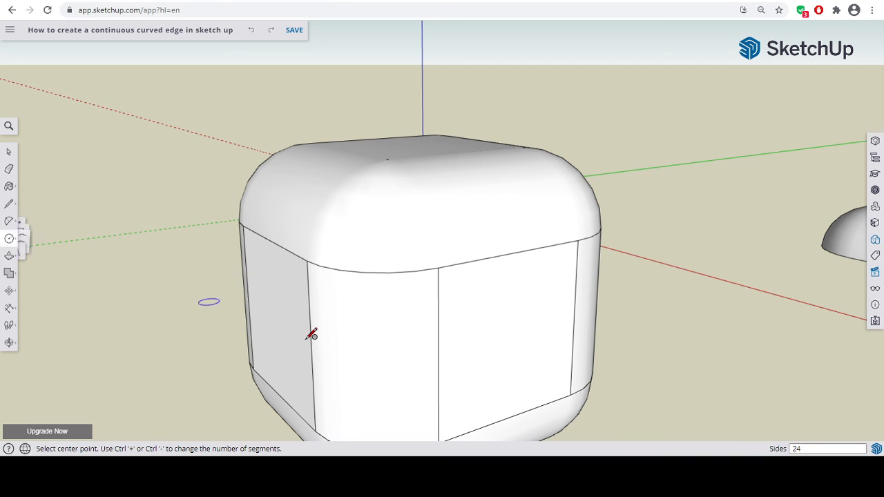
pyautogui.click(483, 327)
pyautogui.click(514, 341)
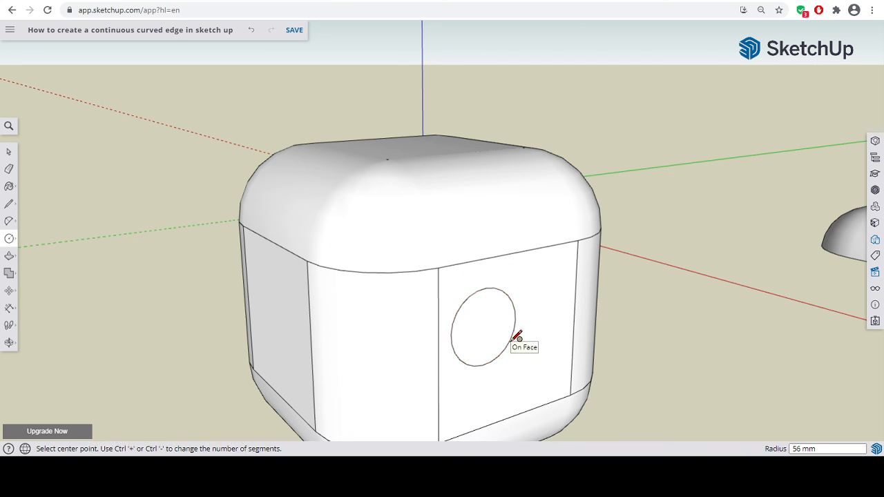
pyautogui.click(11, 258)
pyautogui.click(477, 348)
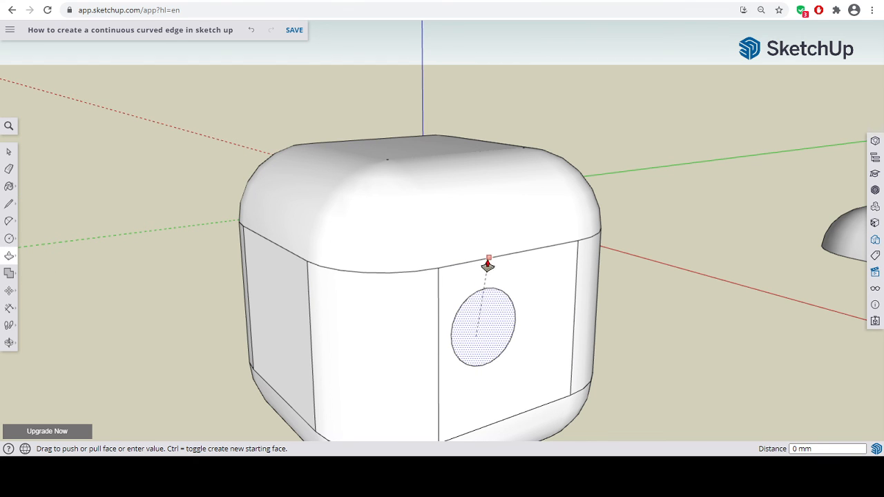
pyautogui.click(297, 344)
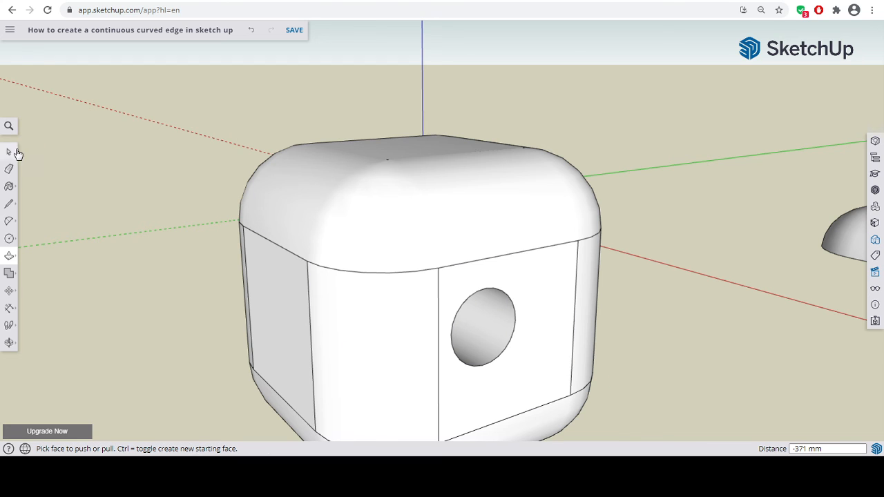
# Examine the assembled rounded solid and its circular hole from several sides and distances
pyautogui.click(10, 151)
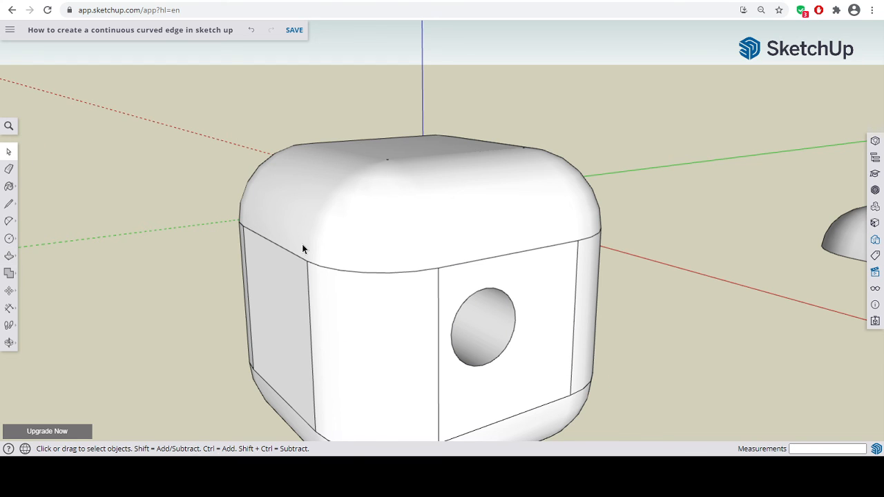
pyautogui.click(9, 342)
pyautogui.moveTo(395, 357); pyautogui.dragTo(481, 338)
pyautogui.scroll(-5, 488, 385)
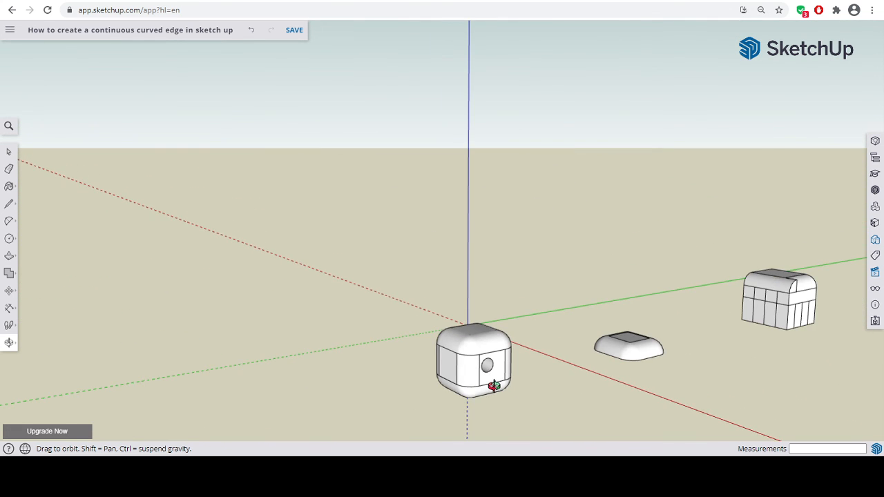
pyautogui.scroll(-4, 494, 384)
pyautogui.moveTo(509, 387)
pyautogui.mouseDown()
pyautogui.moveTo(661, 385)
pyautogui.moveTo(545, 407)
pyautogui.moveTo(655, 391)
pyautogui.moveTo(571, 387)
pyautogui.moveTo(689, 394)
pyautogui.moveTo(513, 388)
pyautogui.mouseUp()
pyautogui.scroll(3, 518, 388)
pyautogui.scroll(3, 531, 387)
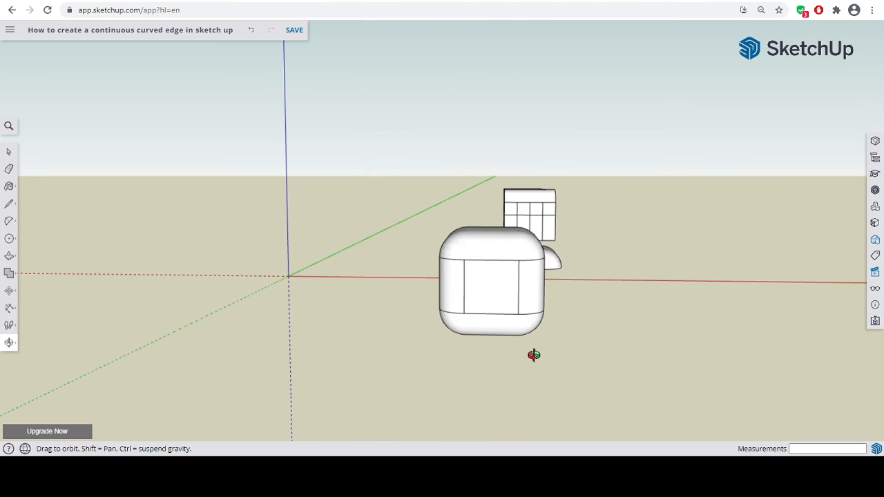
# Try to add a linear dimension starting from an endpoint on the large rounded solid's lower curved corner
pyautogui.scroll(4, 534, 355)
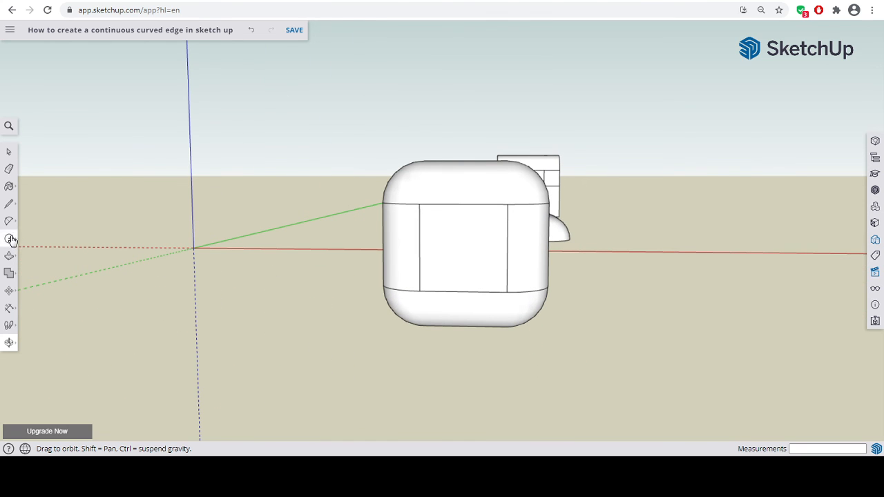
pyautogui.click(9, 290)
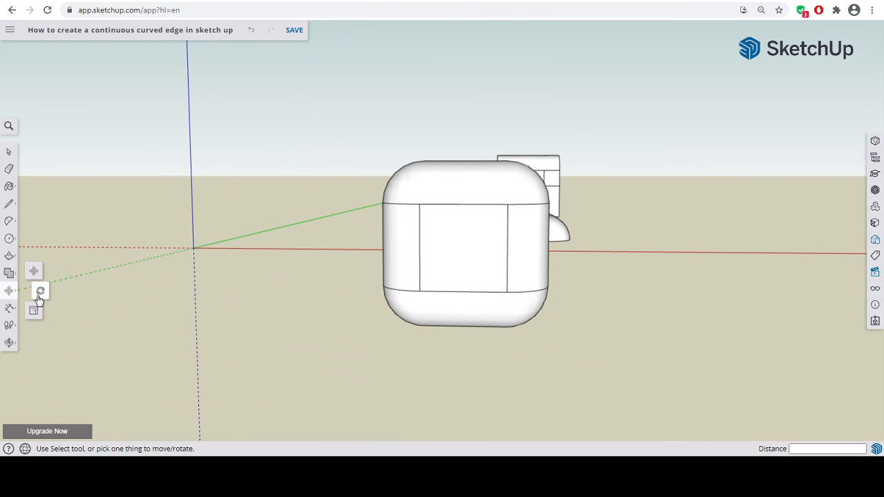
pyautogui.click(9, 310)
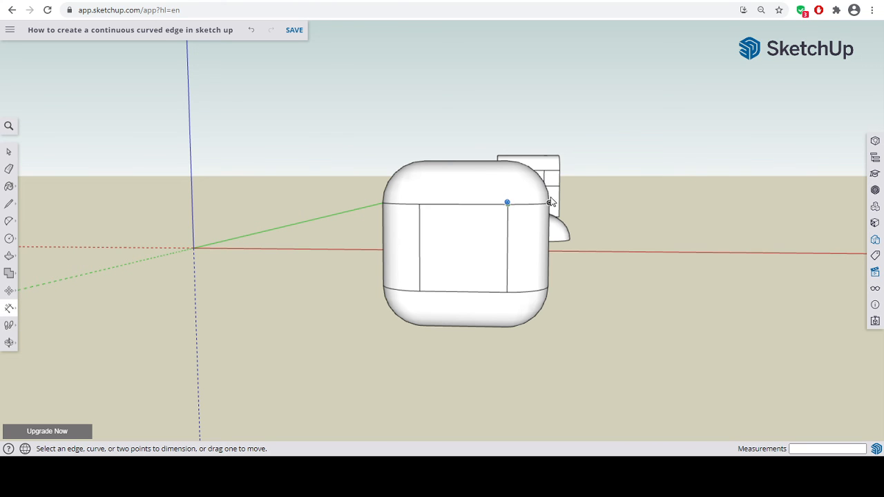
pyautogui.click(538, 318)
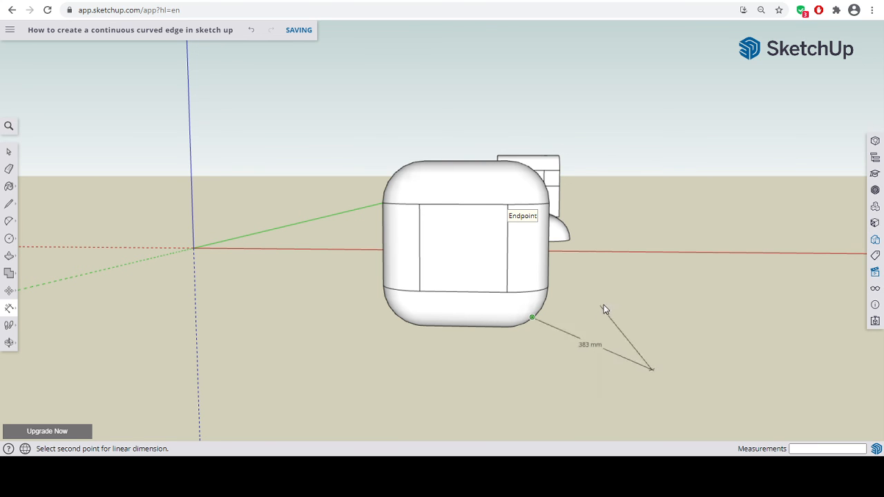
pyautogui.press('Escape')
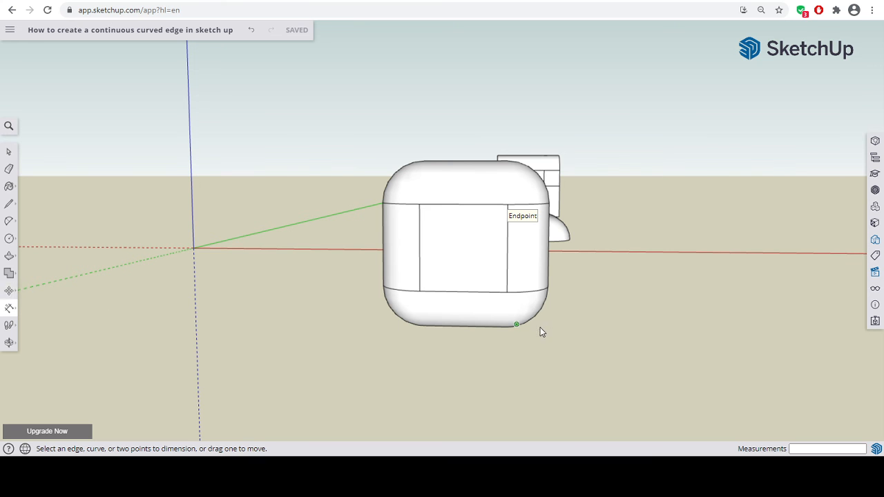
pyautogui.click(9, 344)
pyautogui.moveTo(460, 347); pyautogui.dragTo(279, 385)
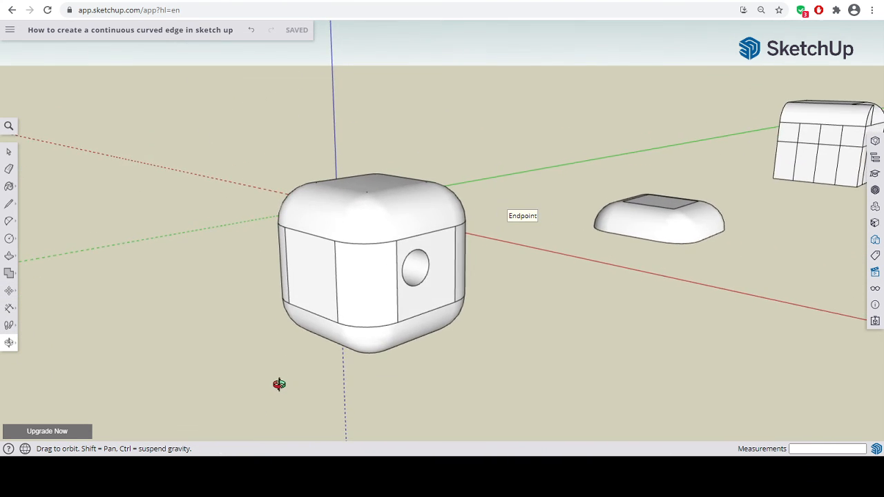
pyautogui.scroll(-2, 501, 354)
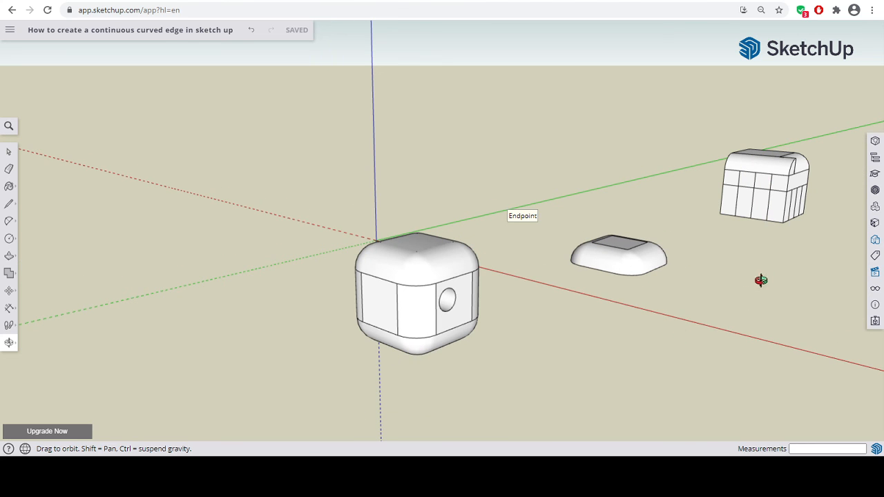